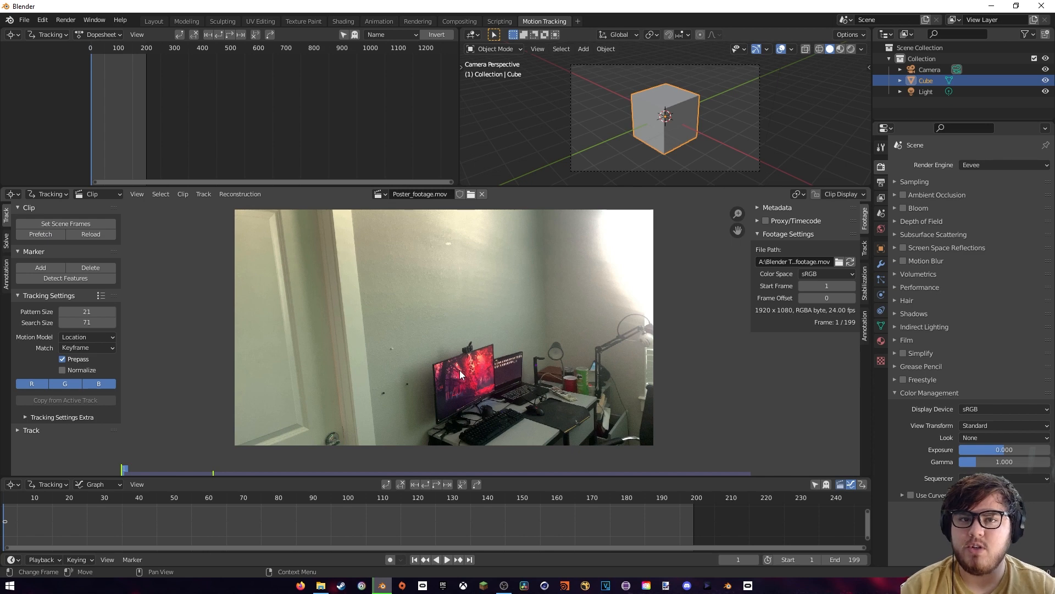
Play through the poster footage to review the camera movement and return to frame 1.
key("space")
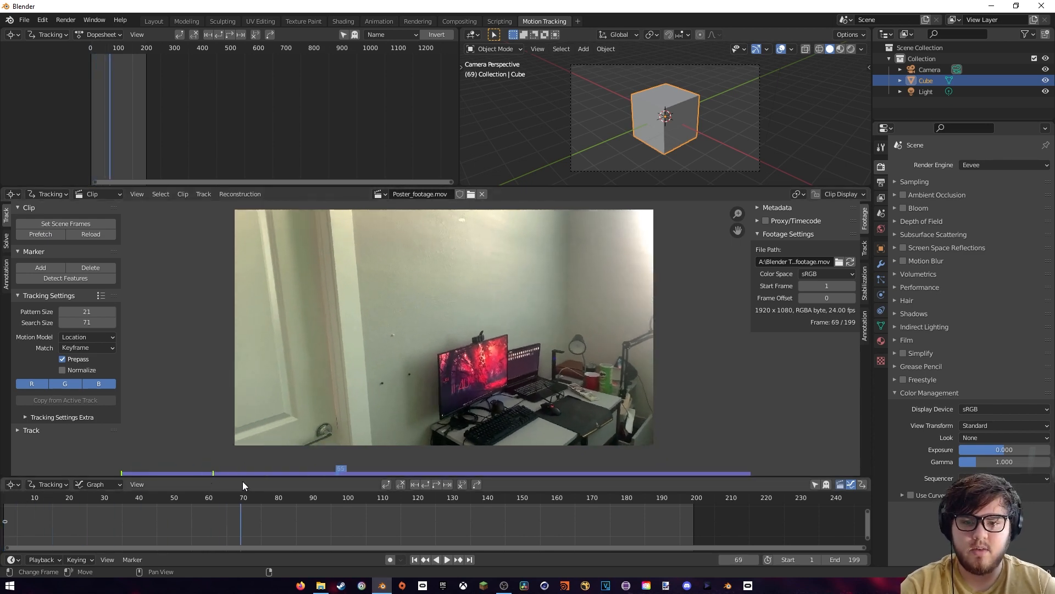
left_click_drag(319, 497, 6, 503)
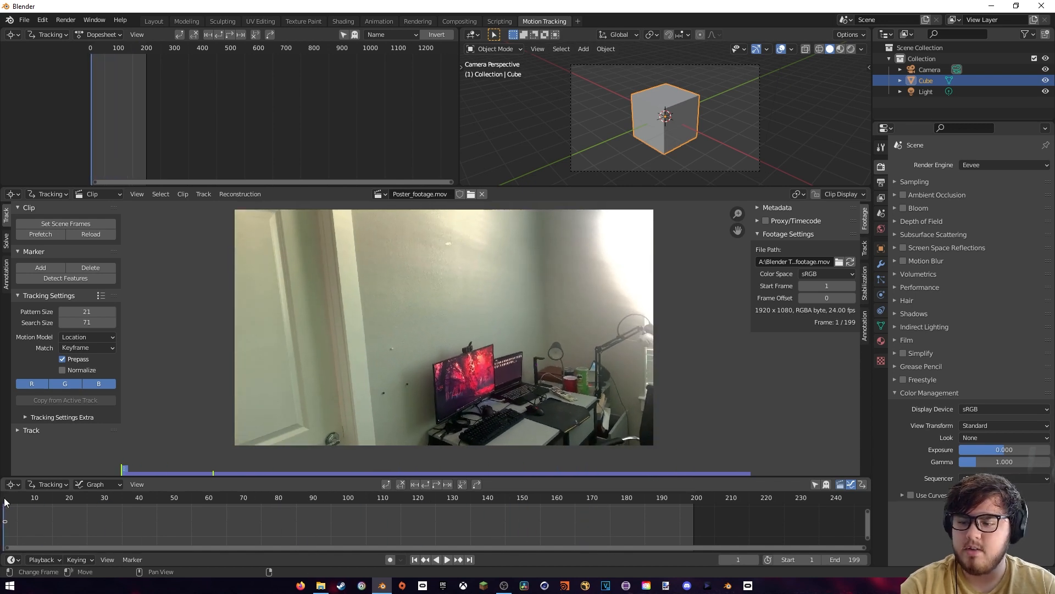
scroll(220, 302, "up", 1)
scroll(268, 290, "up", 1)
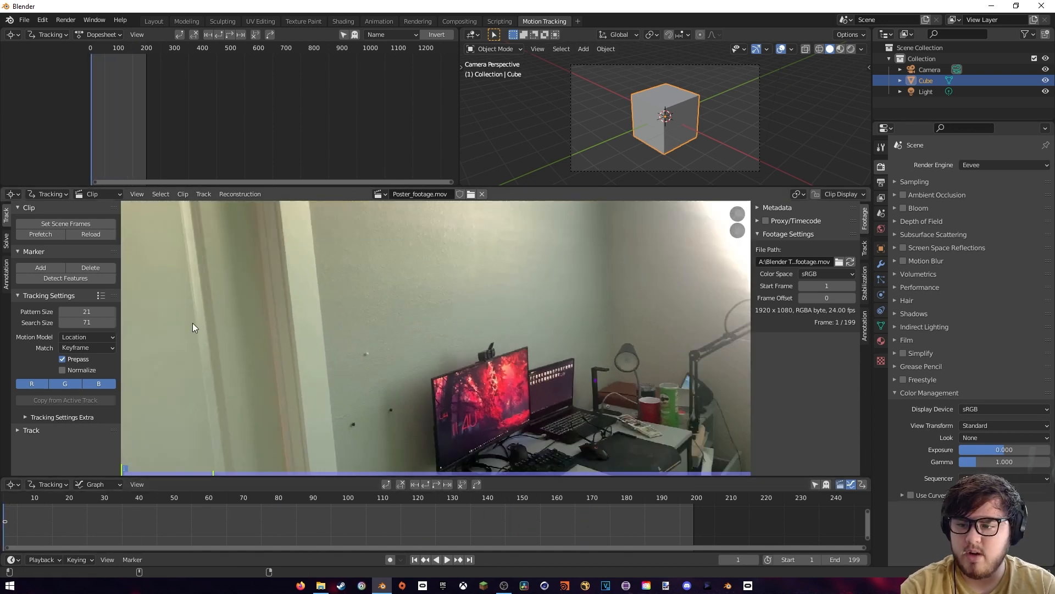
Set the tracking match to Previous frame, enable Normalize, and set the correlation to 0.900.
left_click(94, 348)
left_click(94, 374)
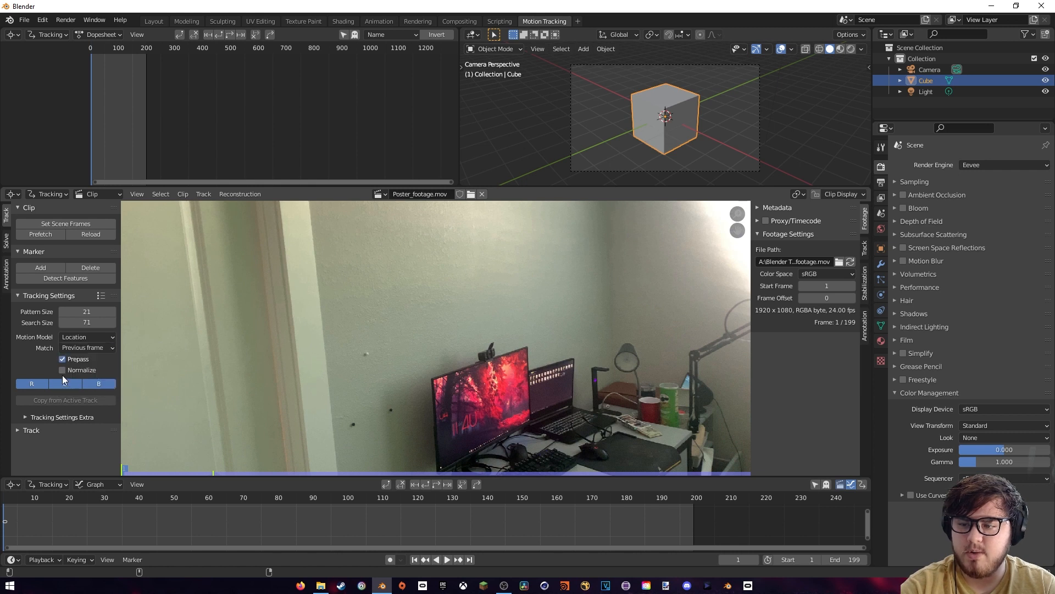
left_click(55, 417)
left_click(91, 446)
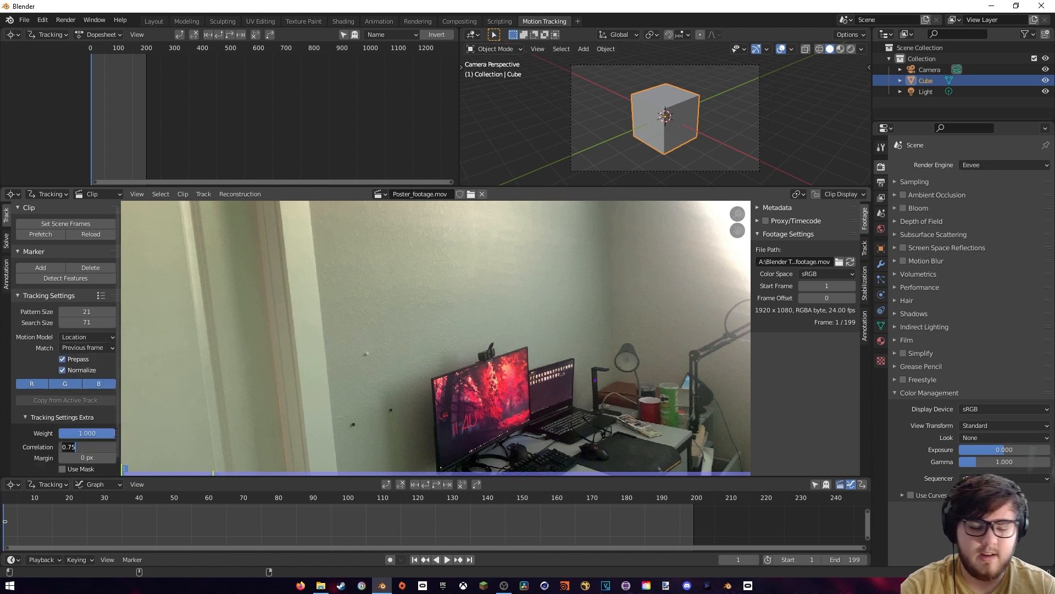
key("BackSpace")
key("Return")
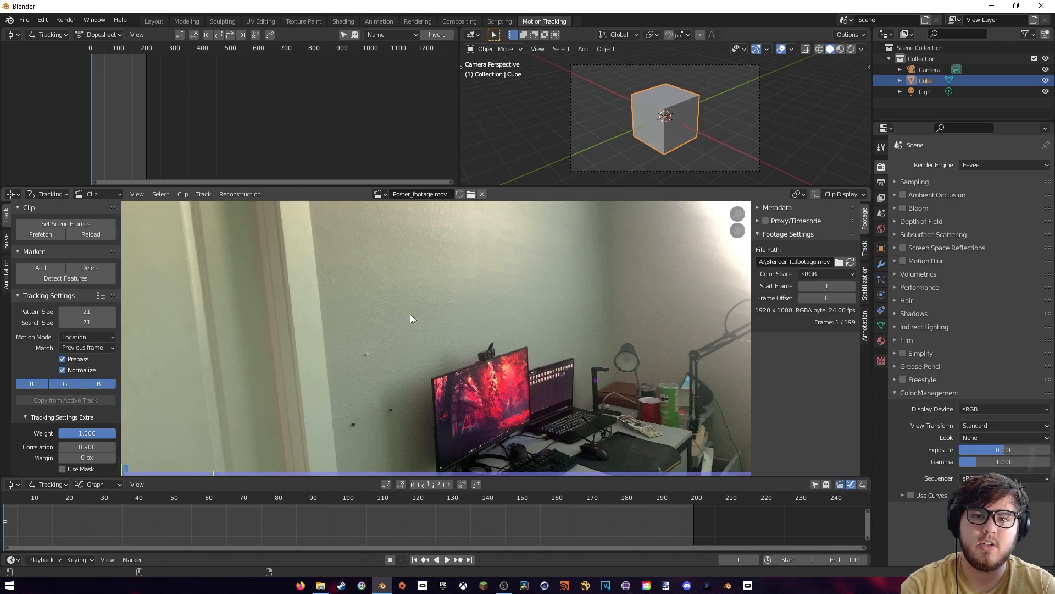
Detect features across the whole frame at frame 1 with a threshold of 0.01 and a distance of 80.
scroll(444, 291, "down", 2)
scroll(443, 290, "up", 1)
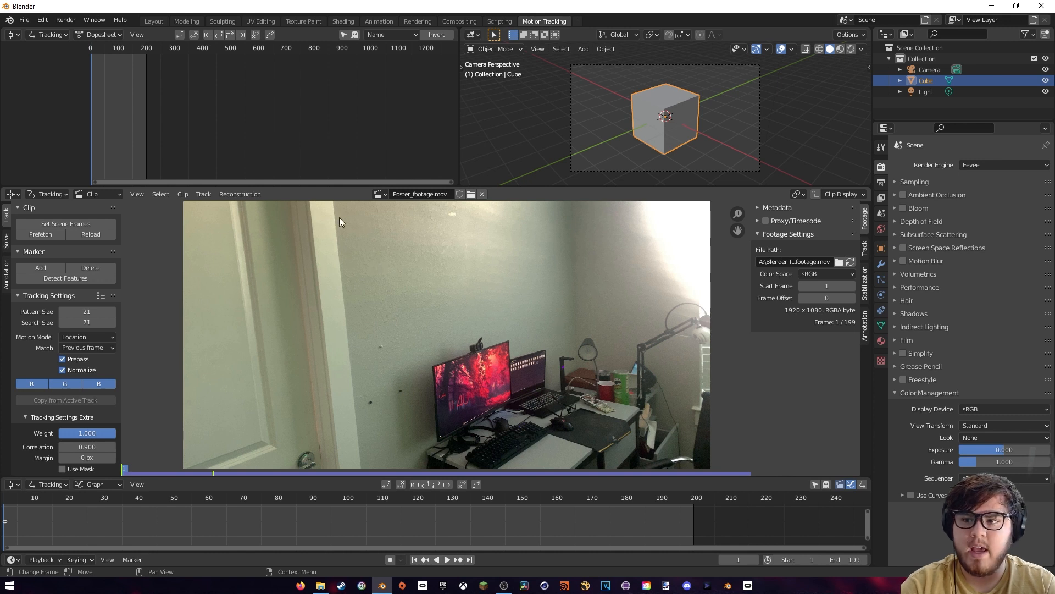
left_click(78, 279)
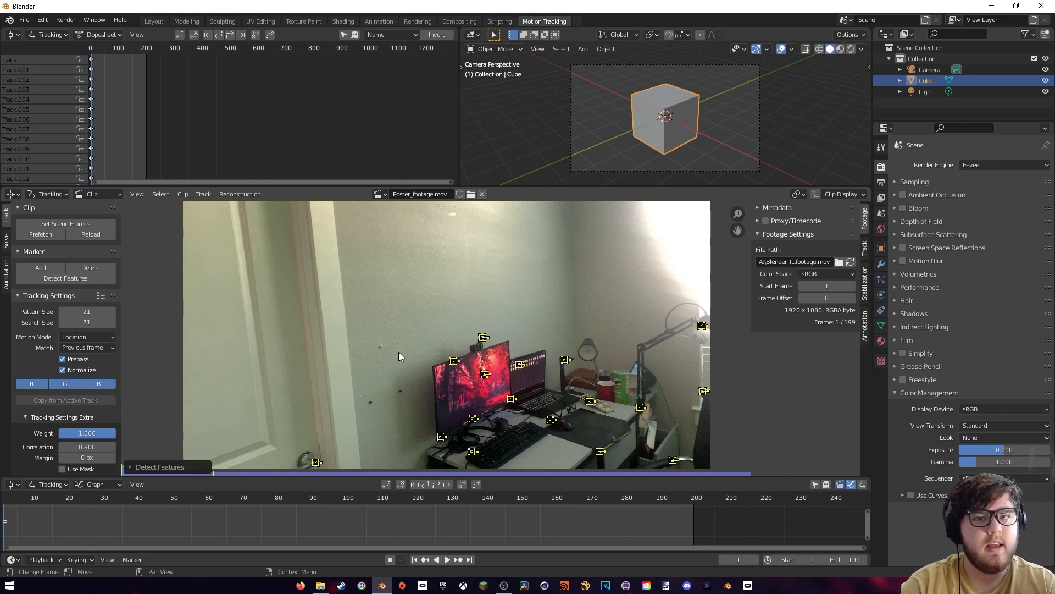
left_click(131, 467)
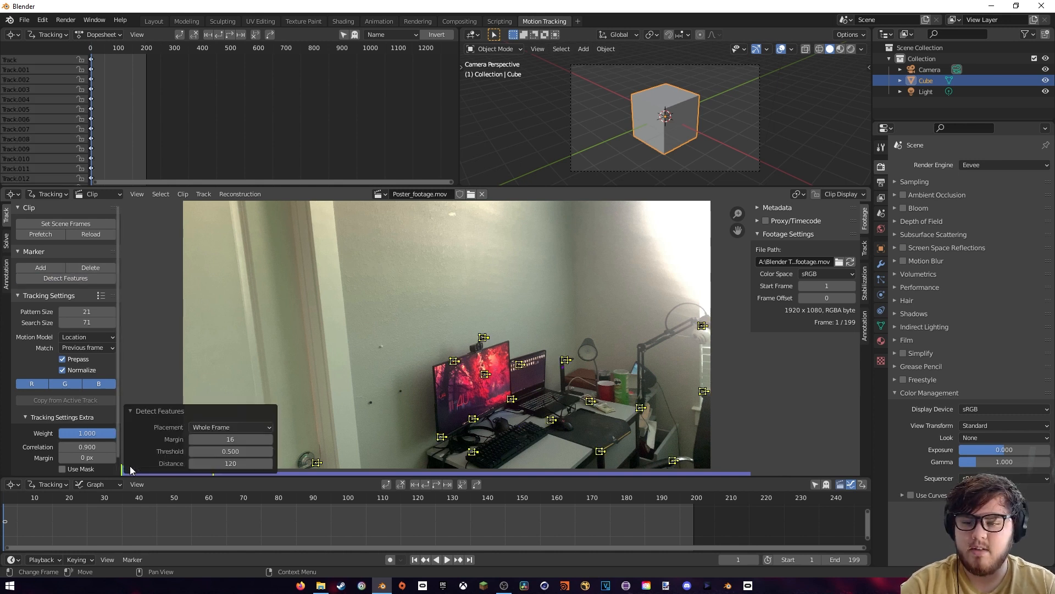
left_click(226, 451)
key("BackSpace")
type(".01")
key("Return")
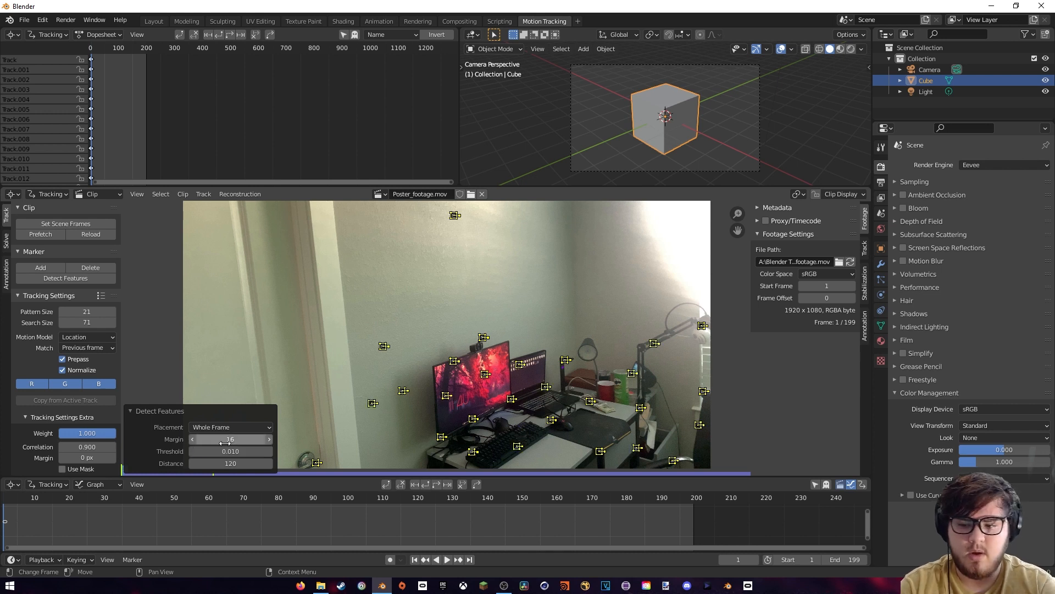
left_click(236, 462)
type("80")
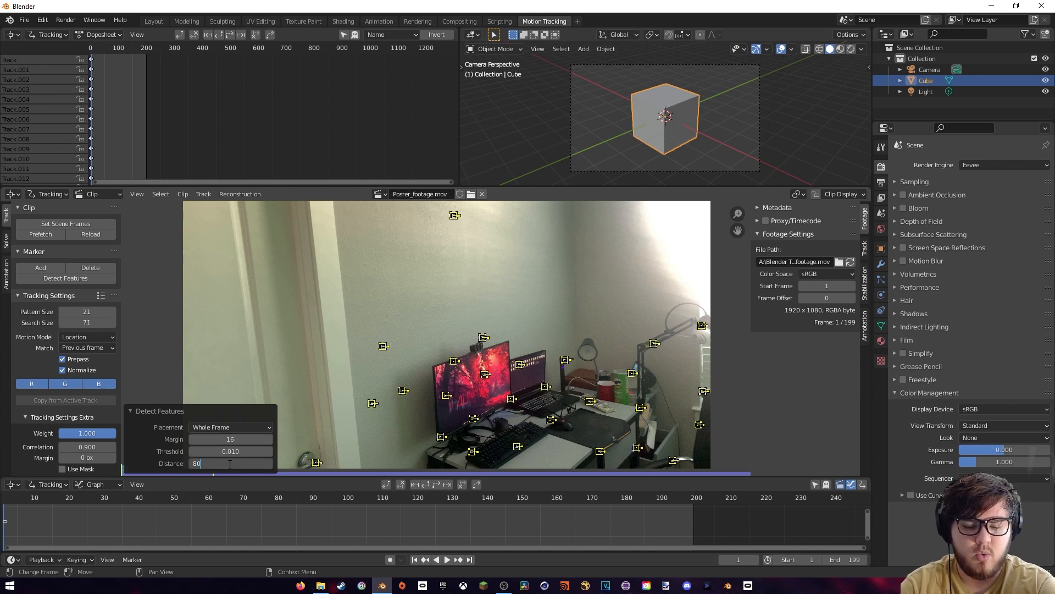
key("Return")
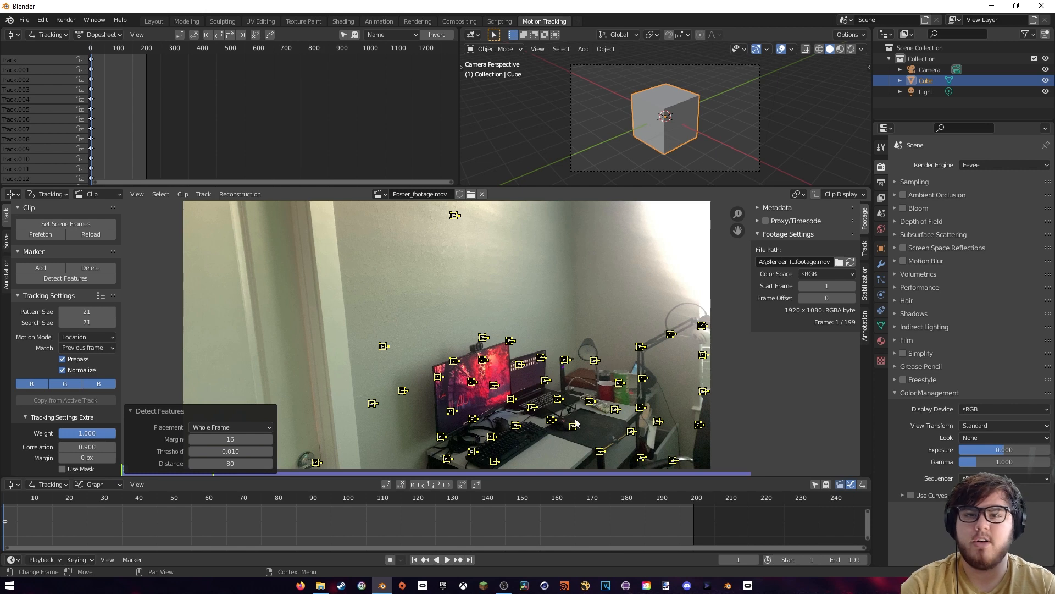
Select all detected markers and track them forward through the clip.
key("a")
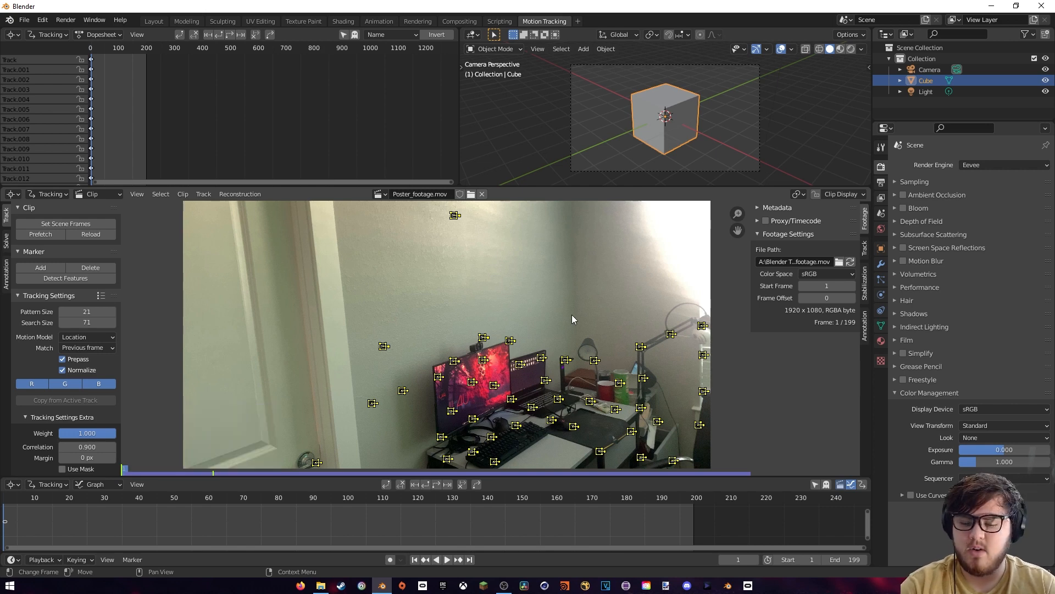
key("ctrl+t")
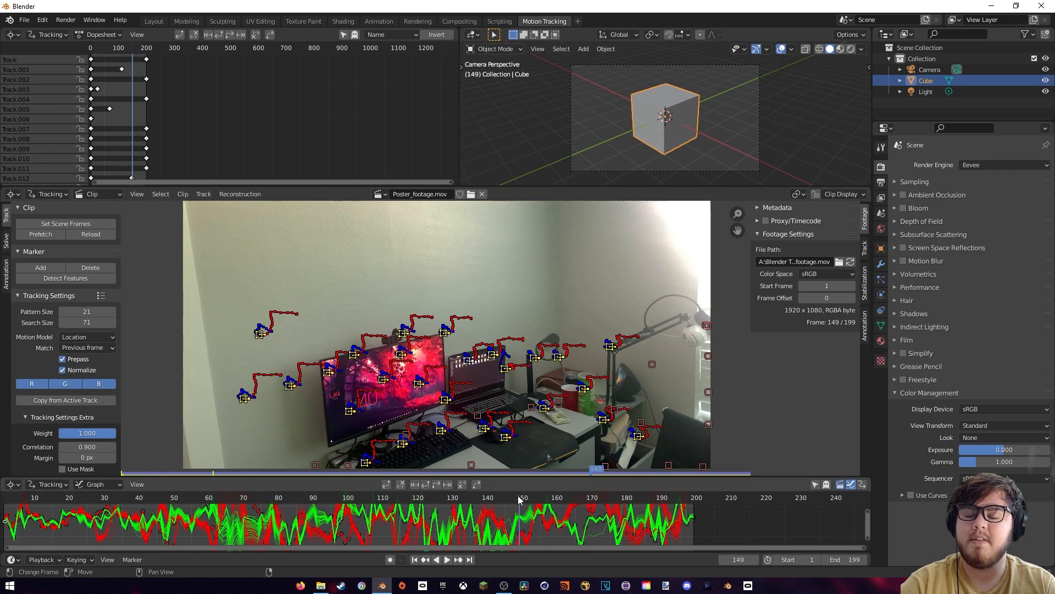
Check the tracks around frames 182 and 149 and delete the two drifting ones on the laptop screen.
left_click_drag(518, 496, 634, 488)
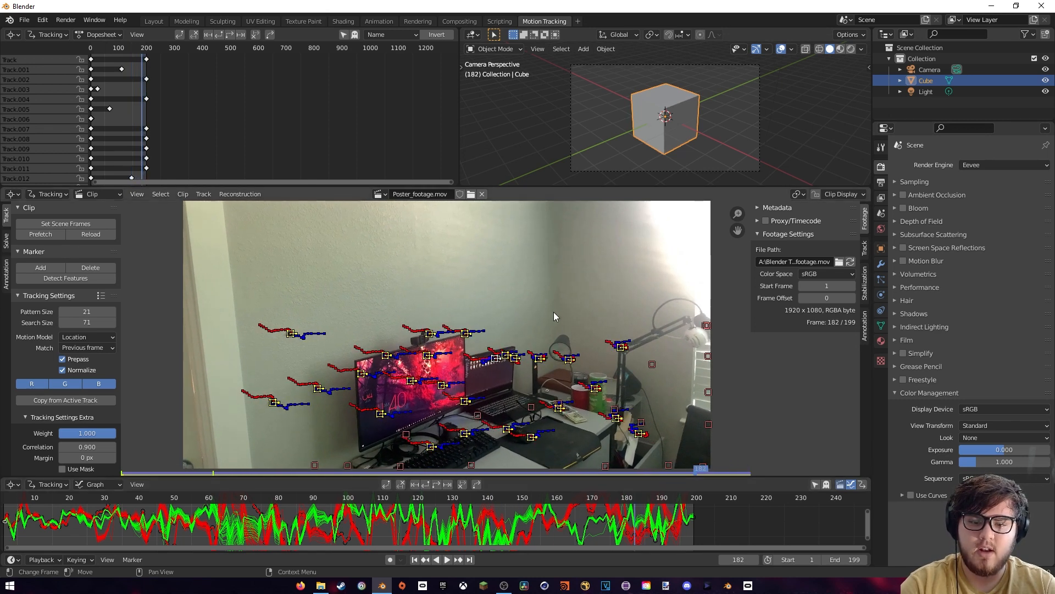
left_click(515, 358)
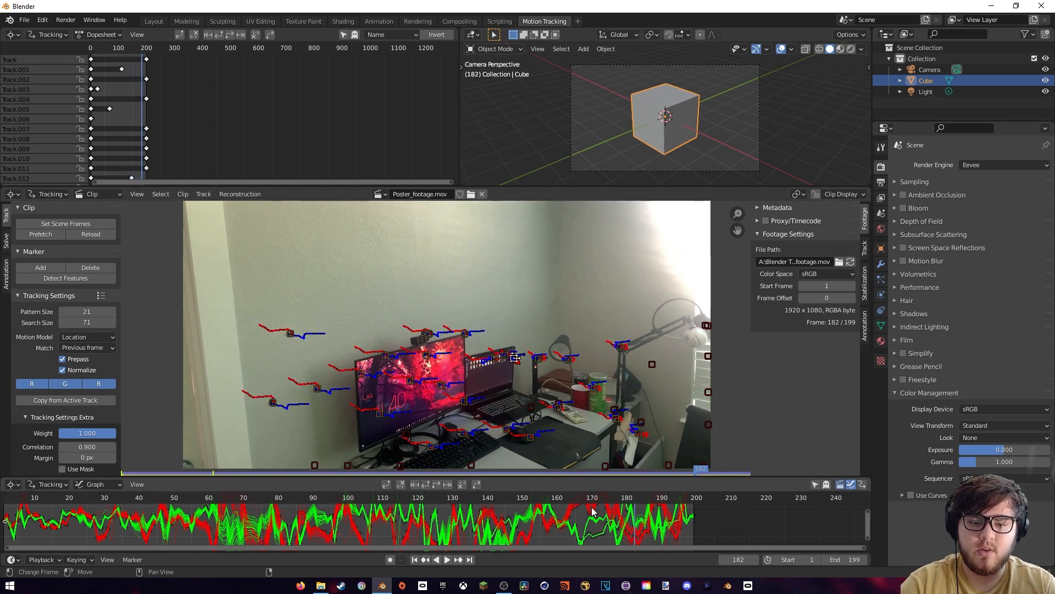
left_click_drag(574, 511, 520, 502)
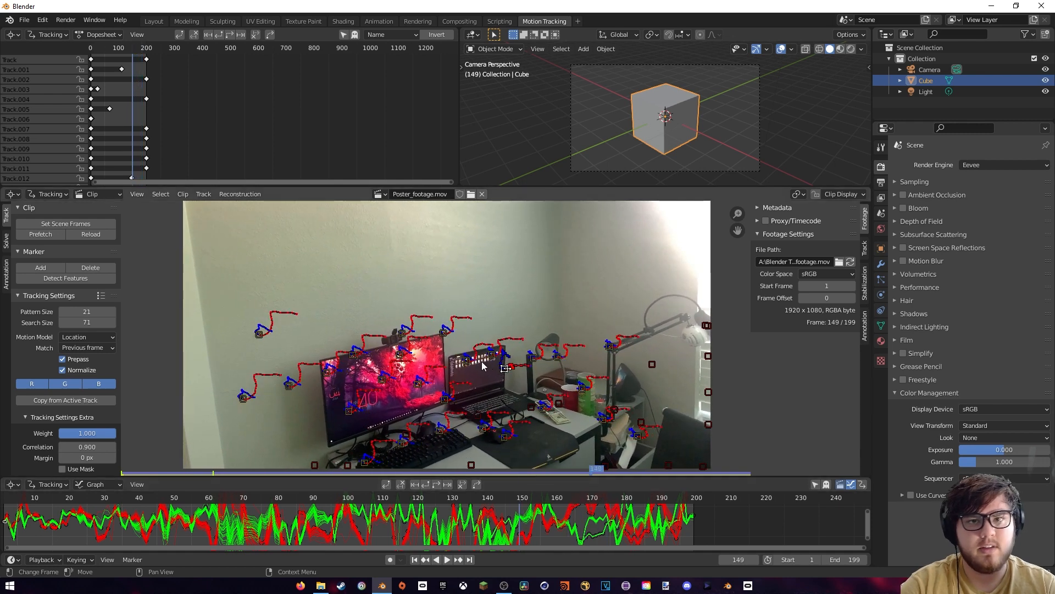
key("x")
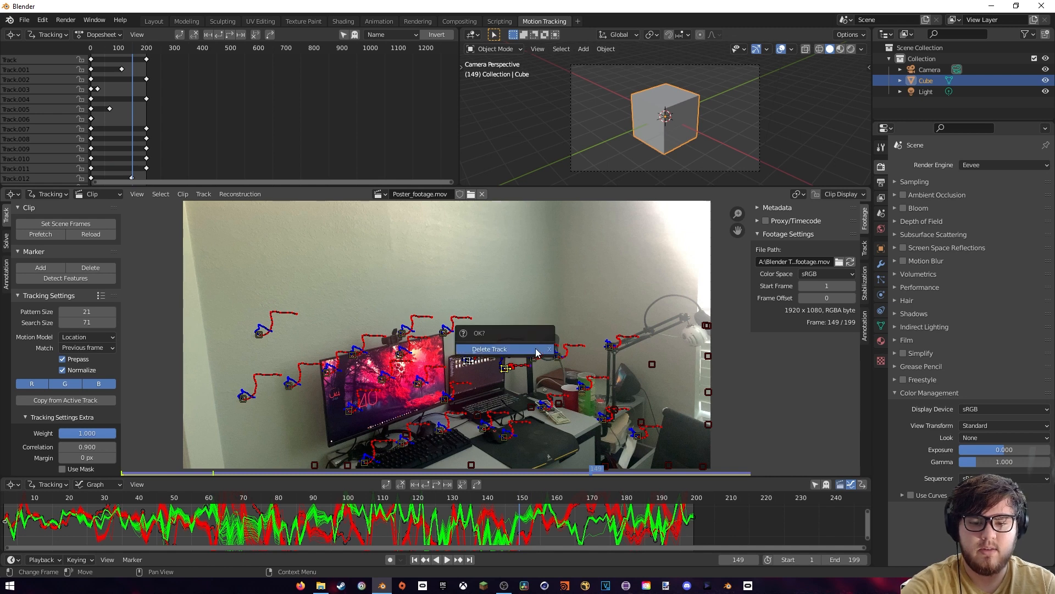
left_click(536, 350)
Solve the camera motion with automatic keyframe selection and refinement of focal length, optical center and radial distortion.
left_click(8, 241)
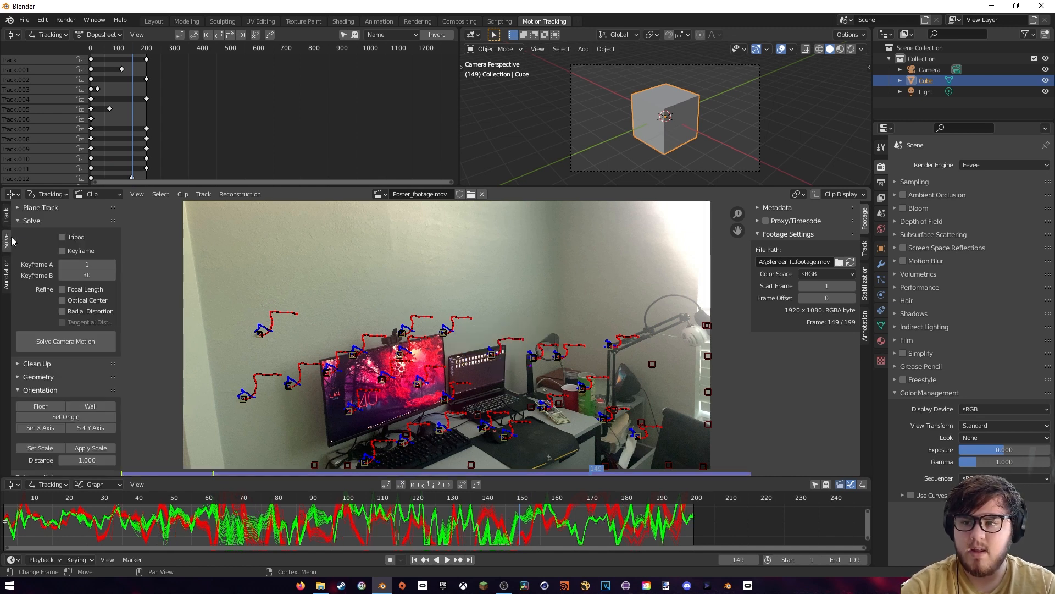
left_click(63, 250)
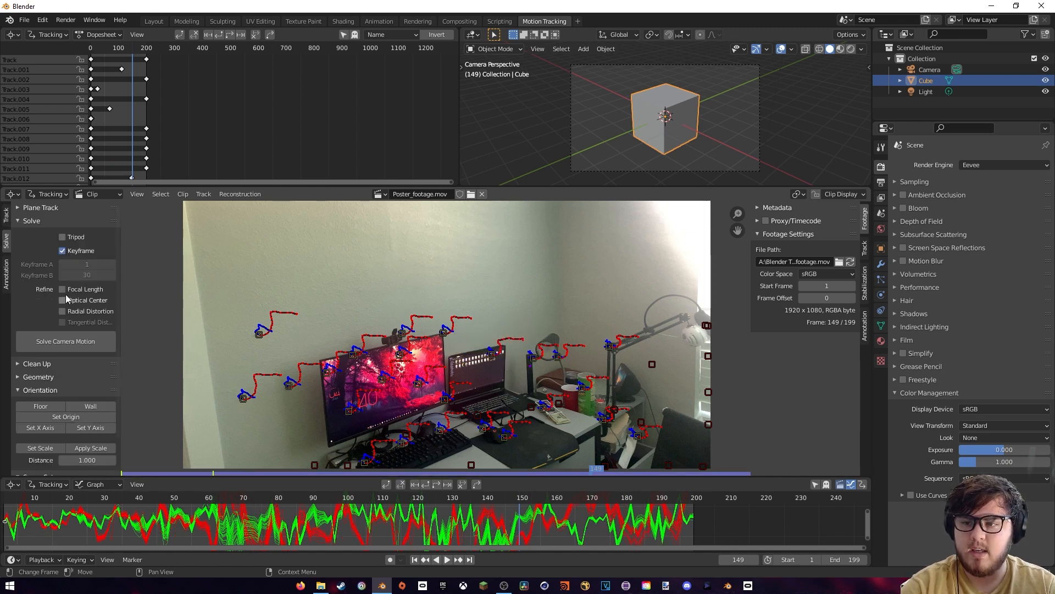
left_click(61, 300)
left_click(61, 311)
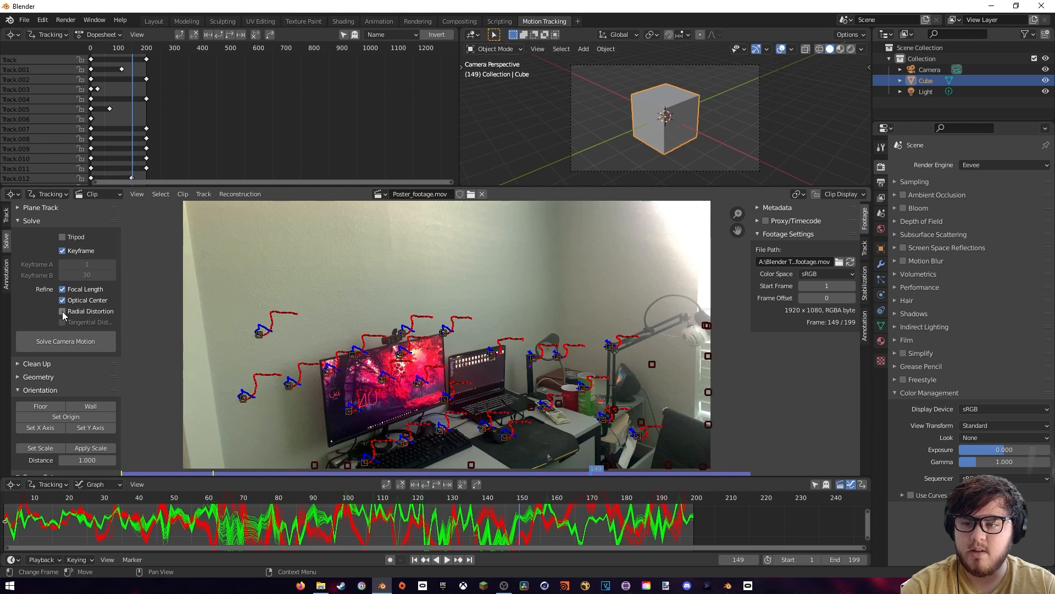
left_click(70, 343)
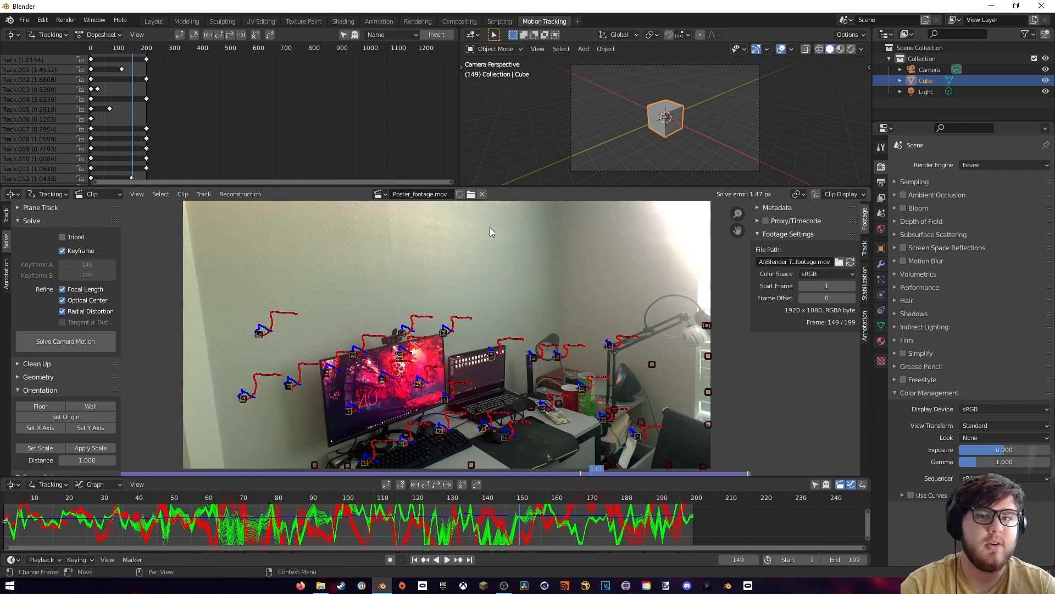
With automatic keyframe selection turned off, delete the tracks exceeding a reprojection error of 1.690 and solve the camera motion again.
left_click(63, 251)
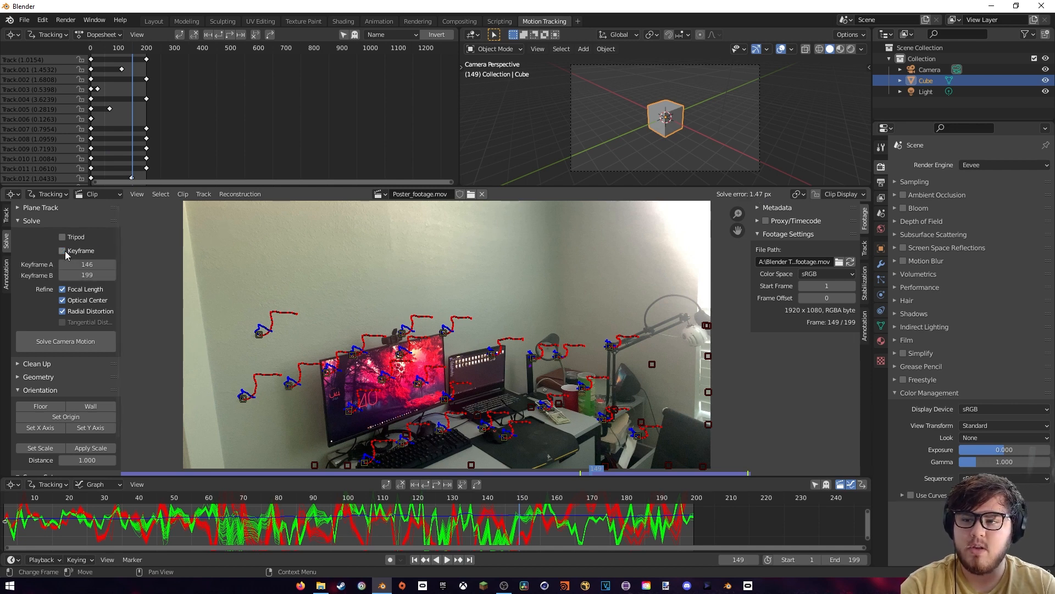
left_click(33, 364)
left_click(71, 420)
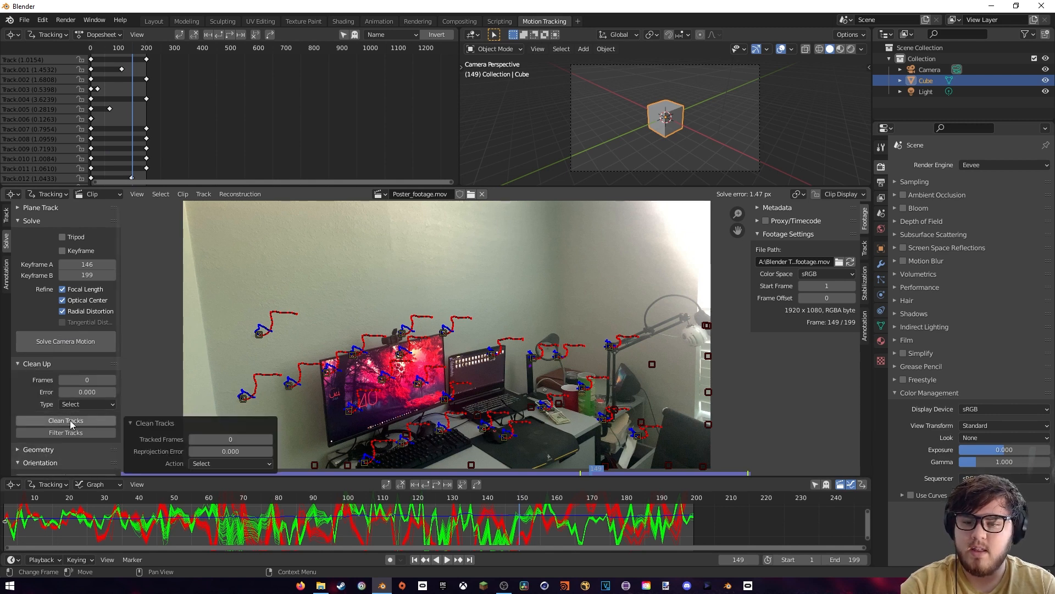
left_click_drag(223, 451, 309, 451)
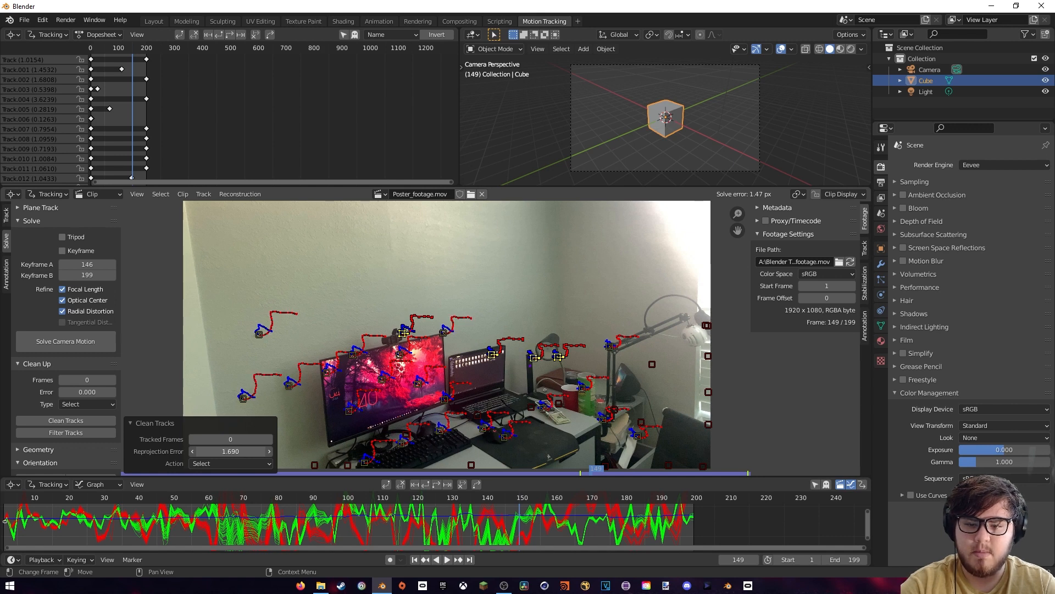
key("x")
left_click(523, 255)
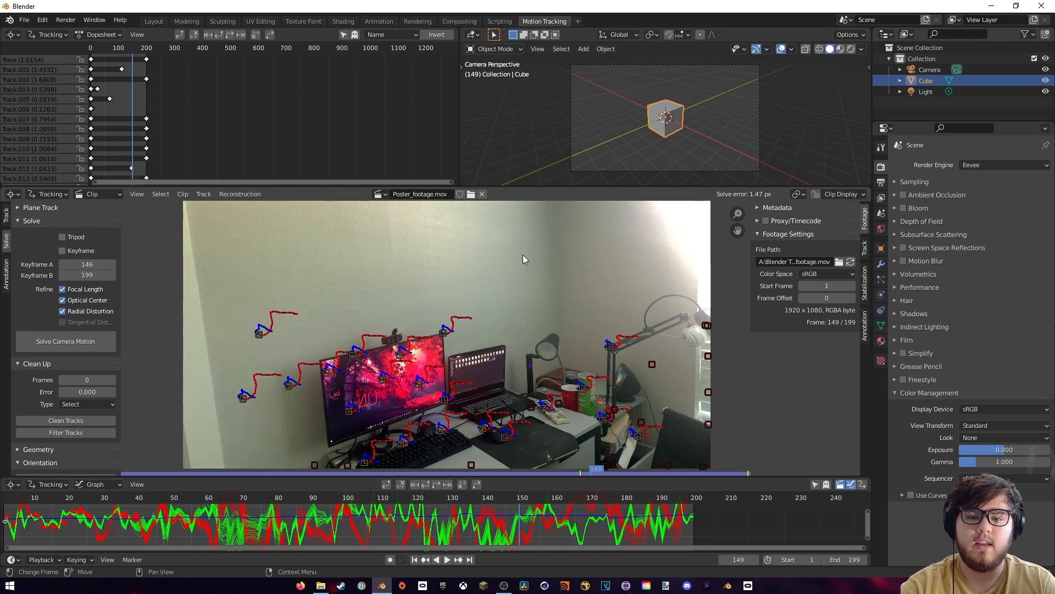
left_click(101, 337)
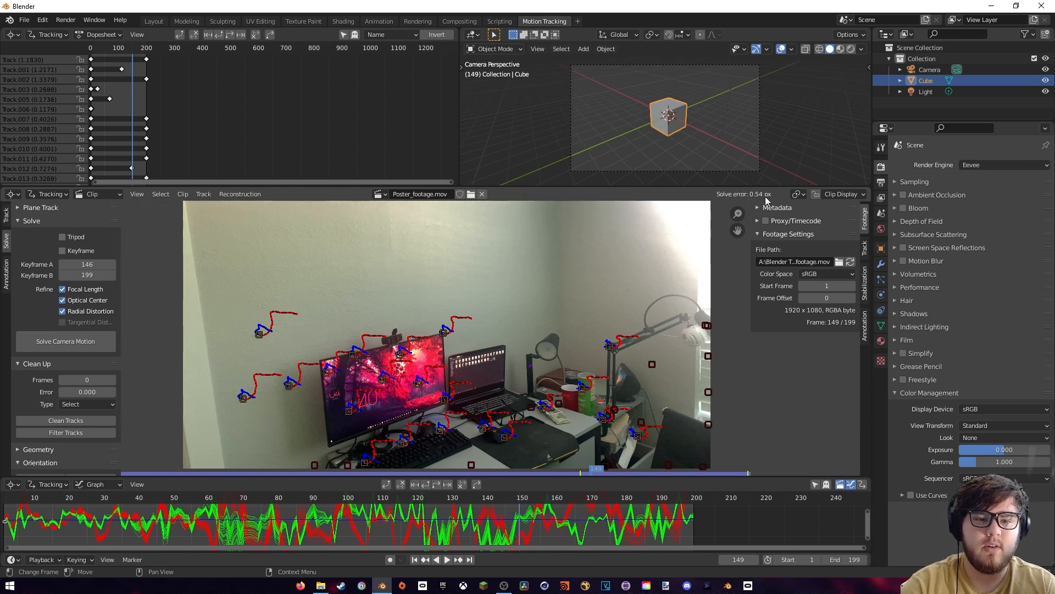
Use Clean Tracks to select the remaining tracks with high reprojection error, delete them, and re-solve the camera motion.
left_click(70, 421)
left_click_drag(231, 452, 263, 451)
key("x")
left_click(502, 316)
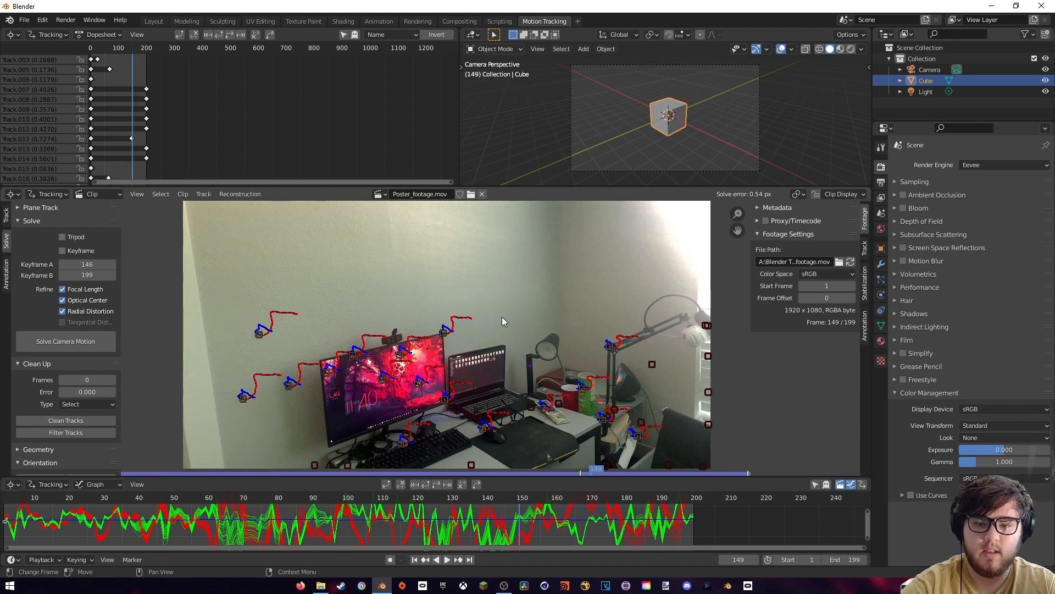
left_click(68, 335)
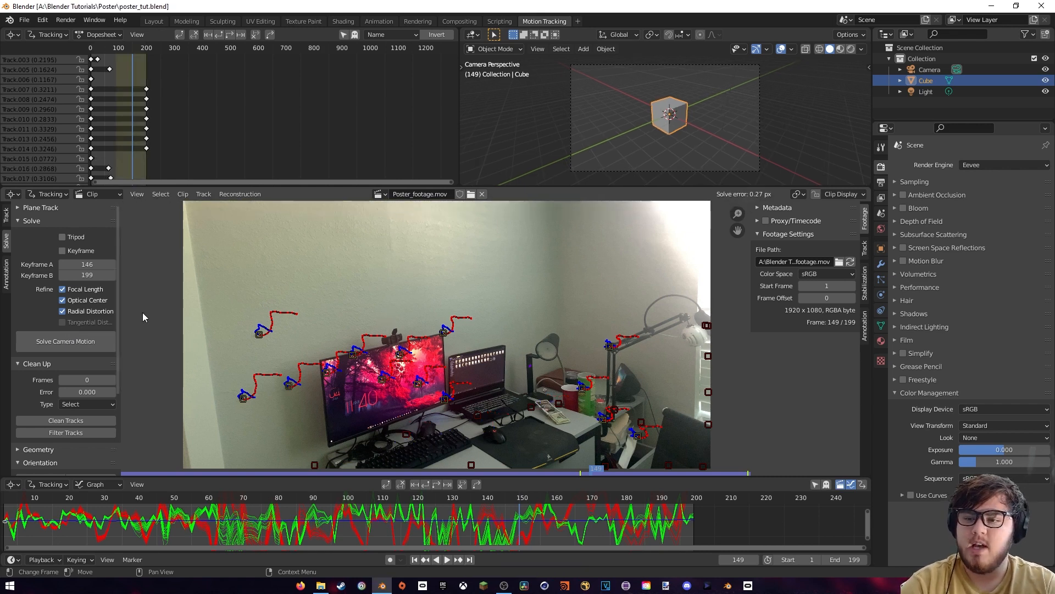
Set up the tracking scene, inspect the ground plane and track points in 3D, and return to the camera view.
scroll(57, 335, "down", 5)
left_click(59, 467)
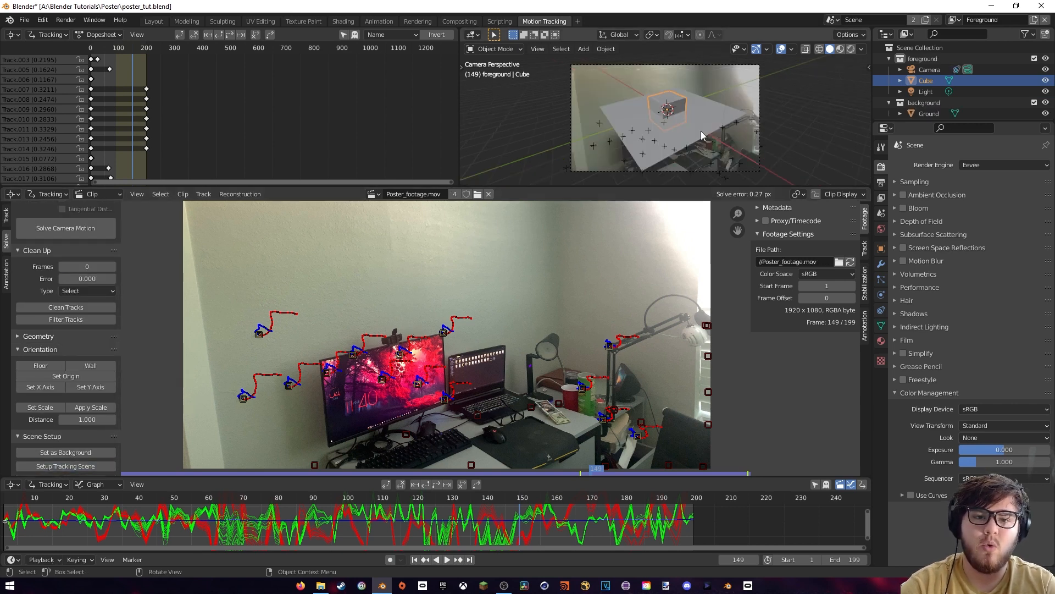
middle_click_drag(700, 131, 662, 136)
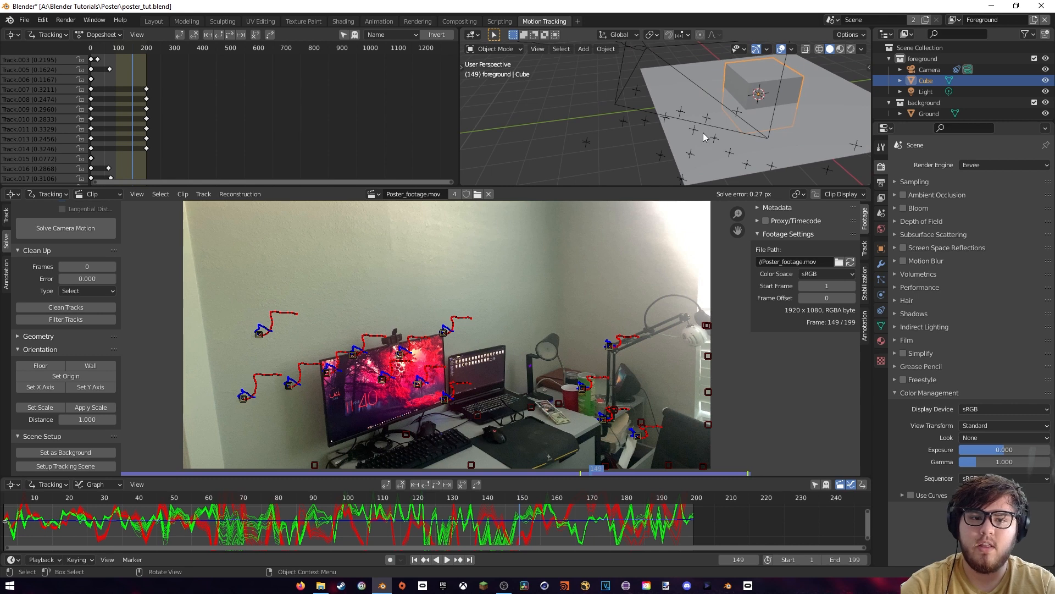
scroll(725, 133, "down", 4)
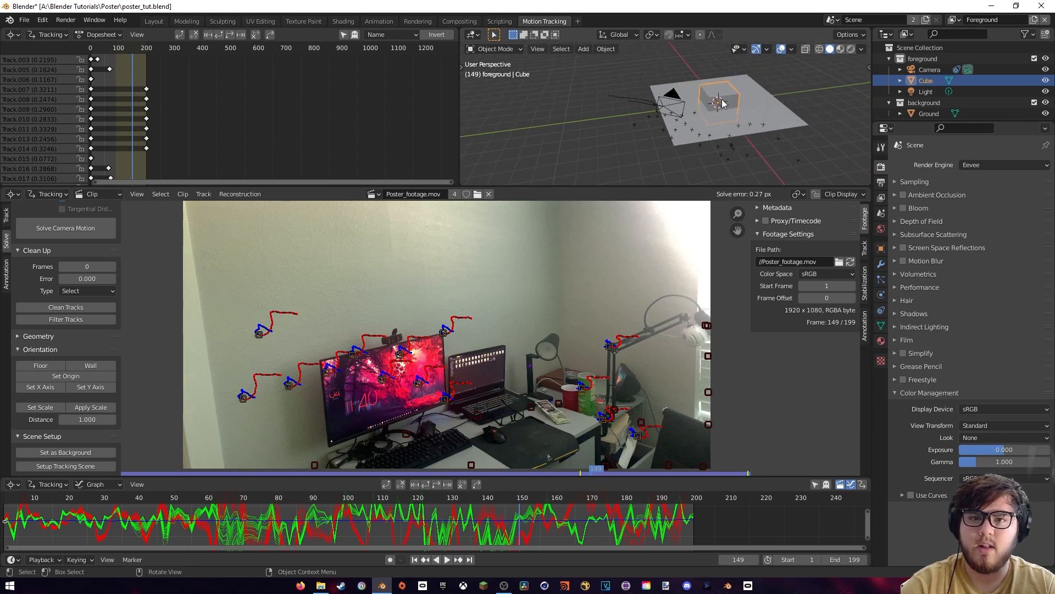
key("KP_0")
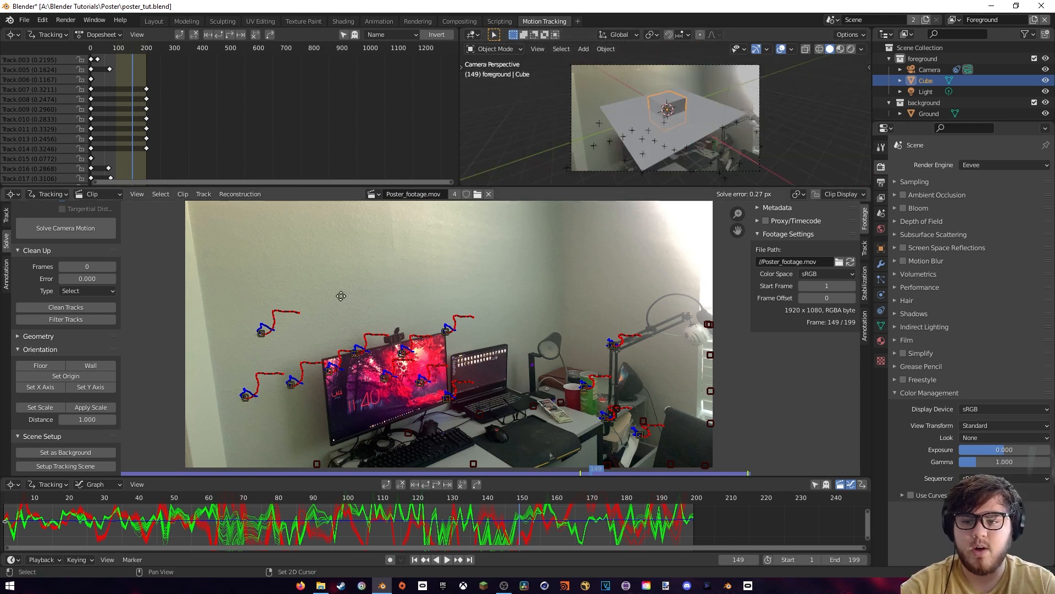
Select the three track markers on the wall beside the monitor and set them as the Wall plane for orientation.
middle_click_drag(416, 274, 527, 259)
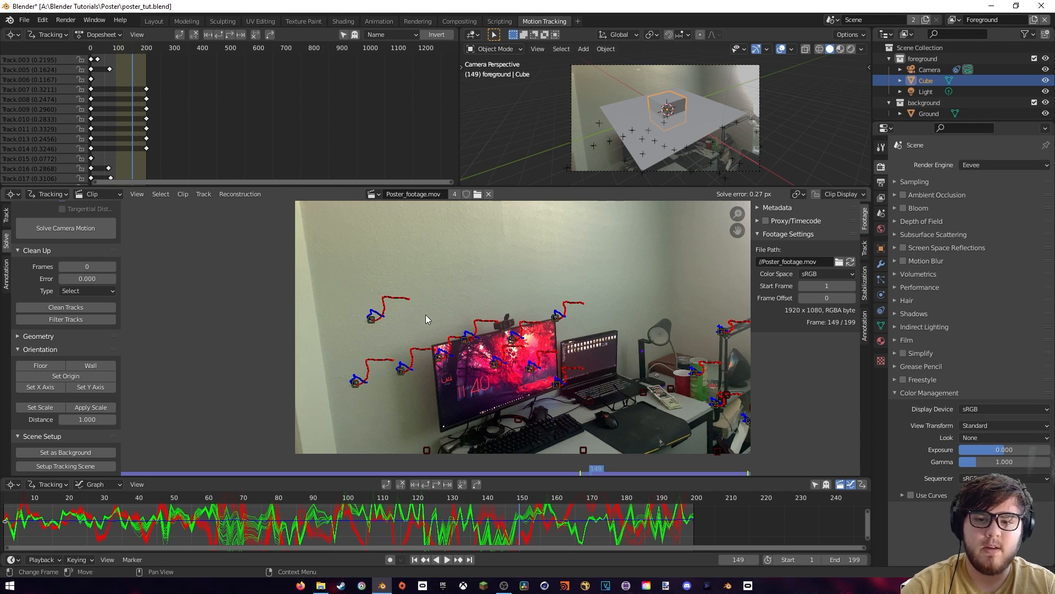
scroll(426, 314, "up", 3)
scroll(402, 305, "up", 1)
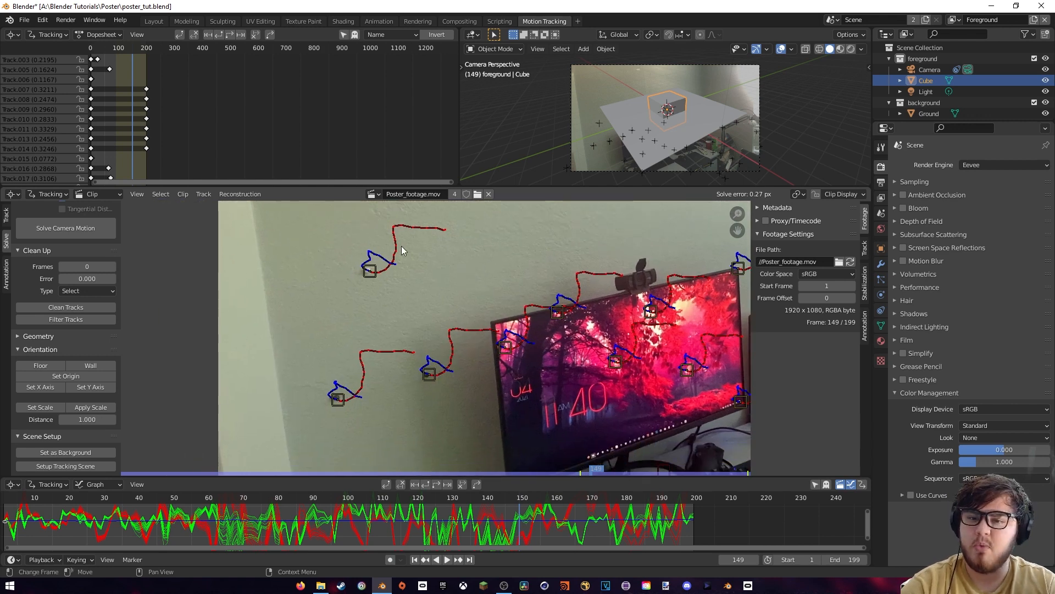
left_click(369, 270)
left_click(338, 398, "shift")
left_click(429, 374, "shift")
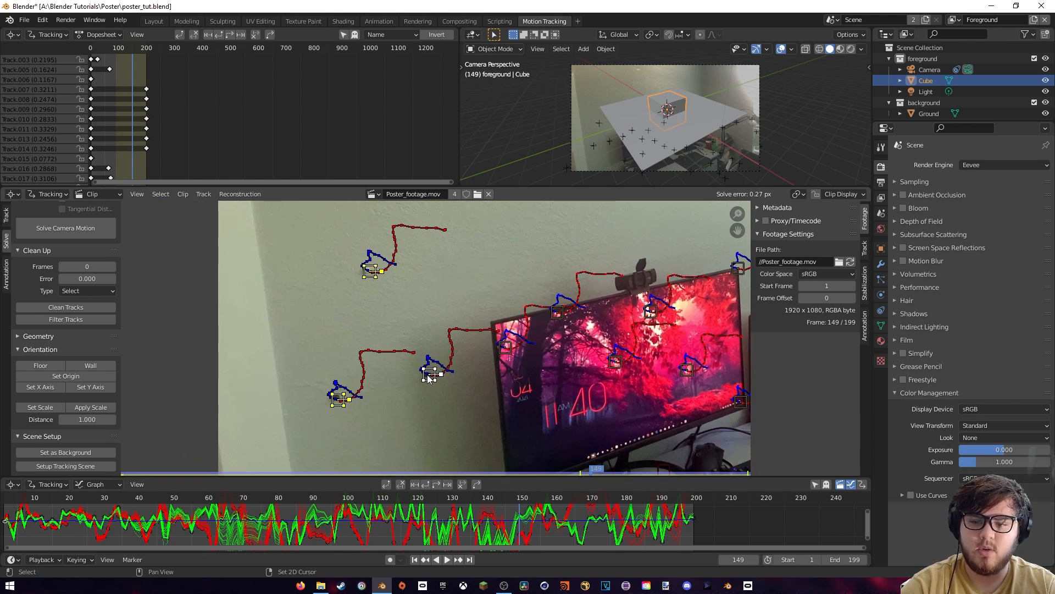
left_click(90, 366)
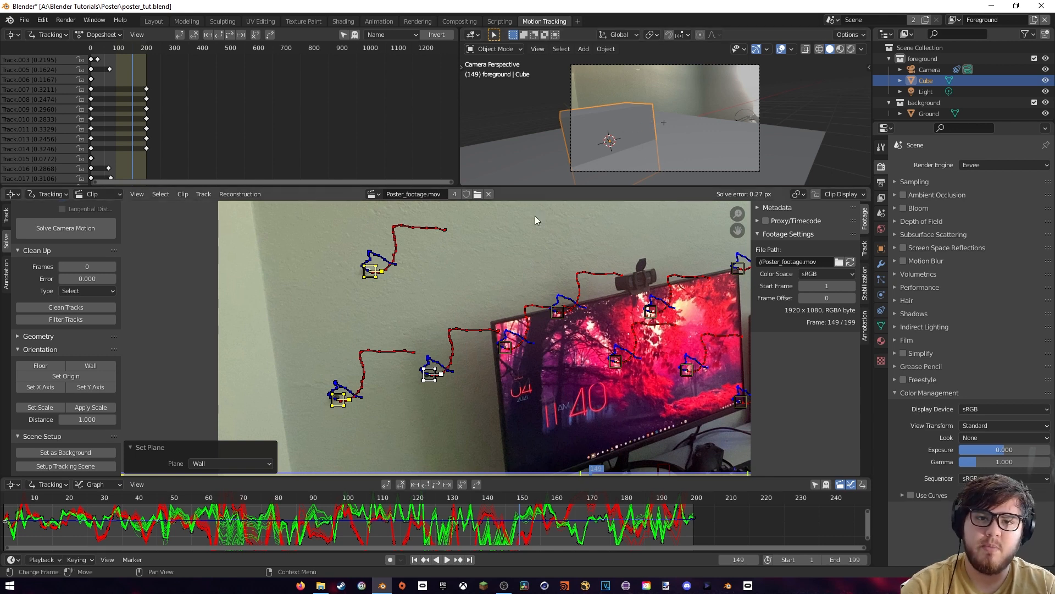
In the Layout workspace, delete the background collection together with its Ground plane.
left_click(152, 22)
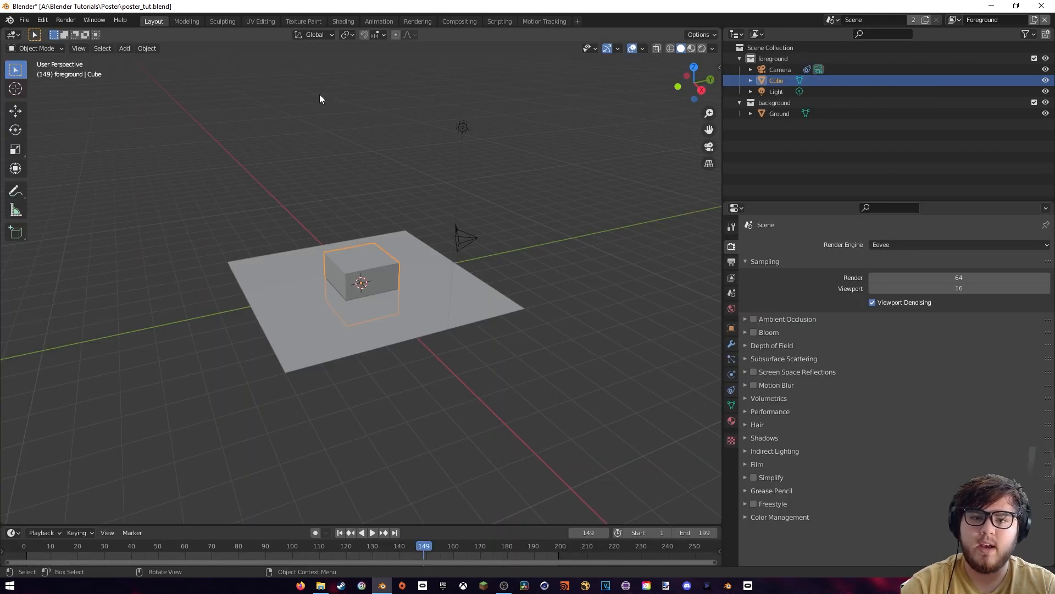
left_click(775, 103)
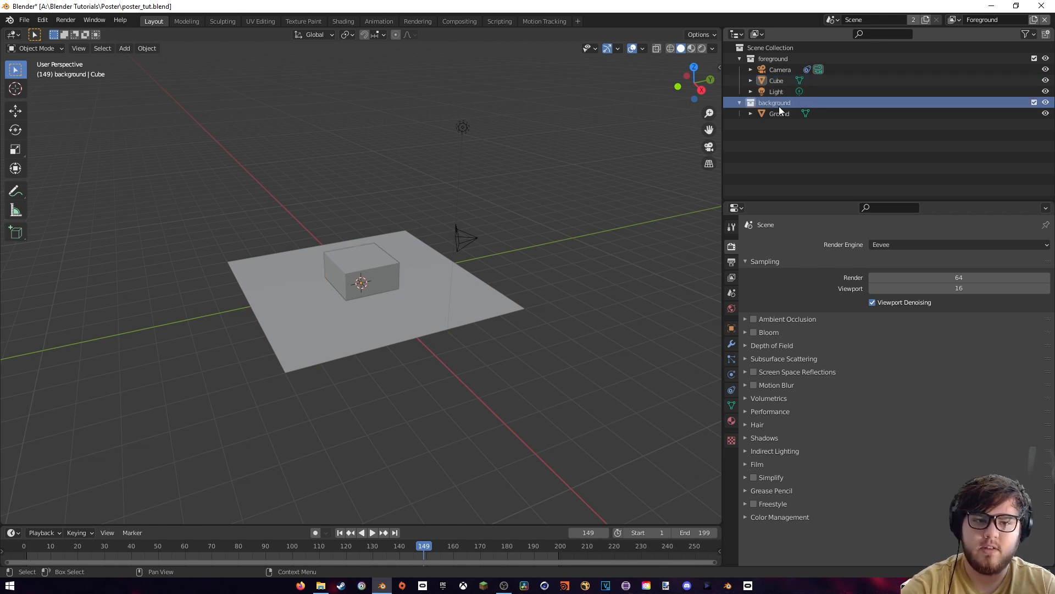
key("x")
left_click(773, 102)
key("x")
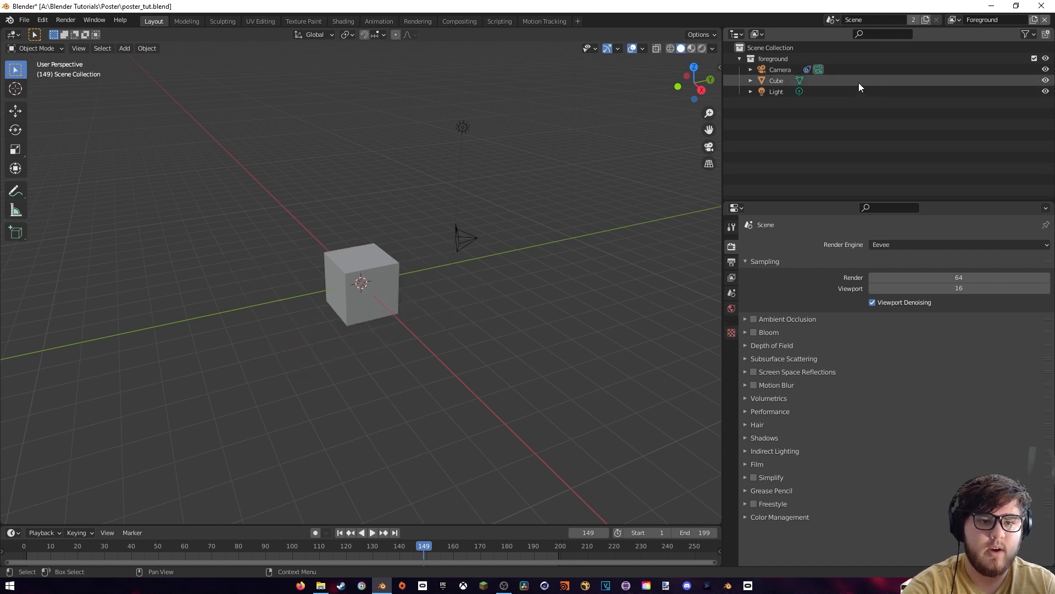
Remove the Background view layer and delete the cube from the scene.
left_click(955, 19)
left_click(956, 34)
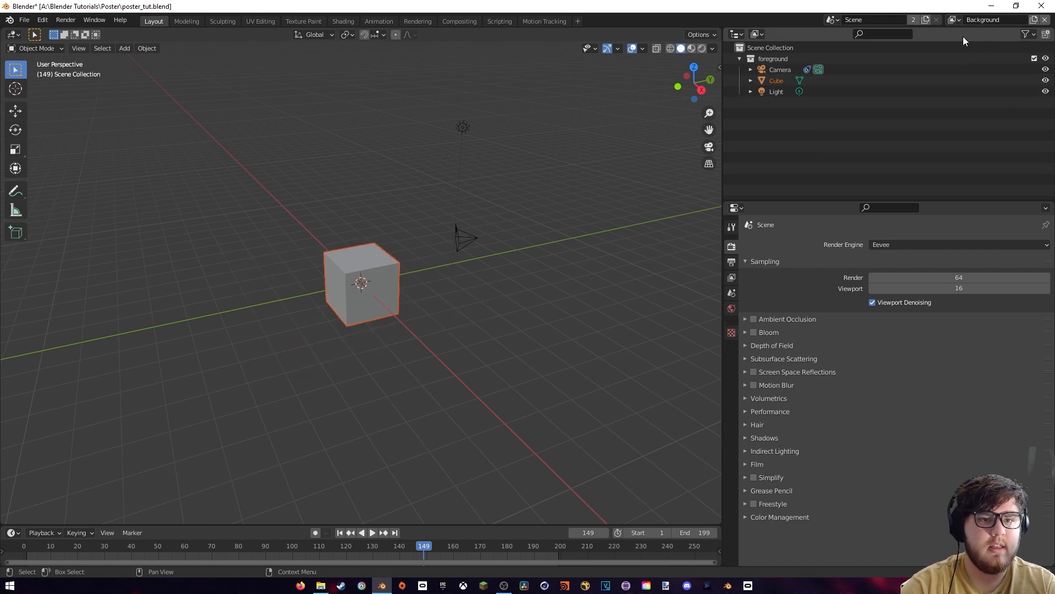
left_click(1046, 20)
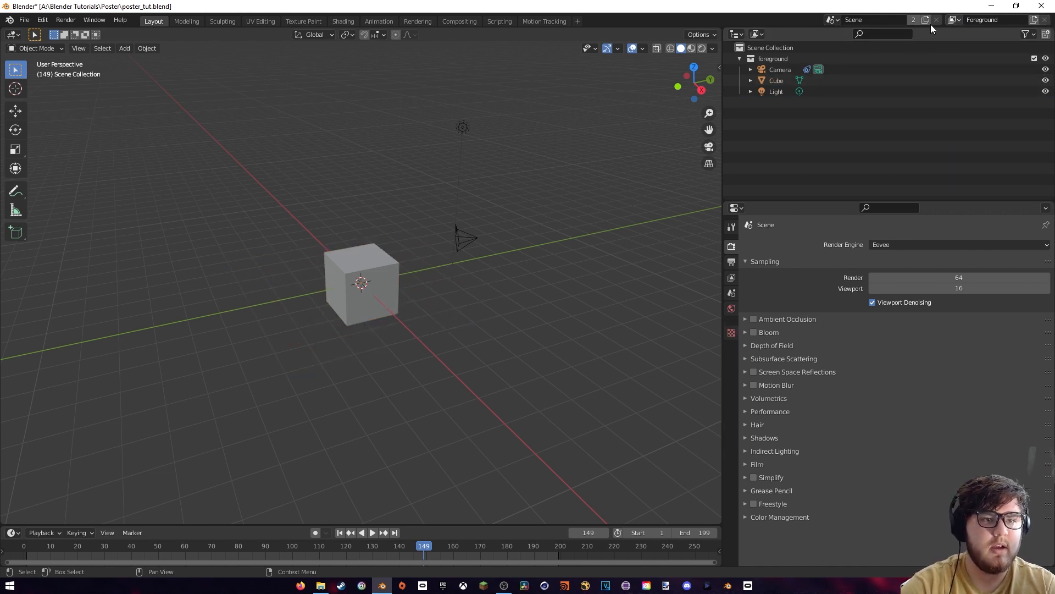
left_click(374, 281)
key("Delete")
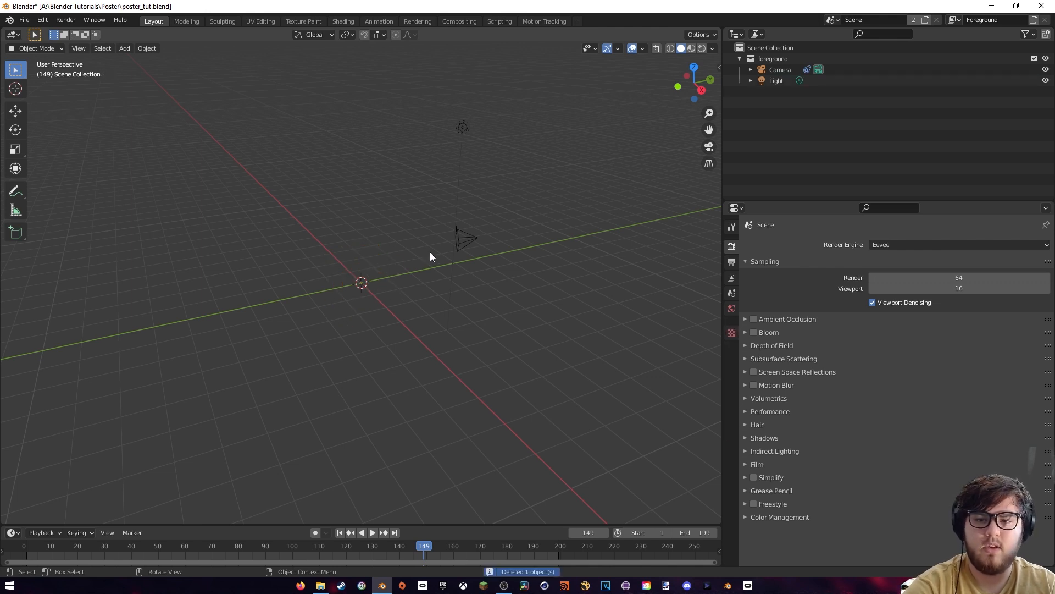
In the compositor, delete the extra background nodes, link the Movie Clip image directly to the remaining Alpha Over, enable Convert Premultiplied, and save the file.
left_click(469, 20)
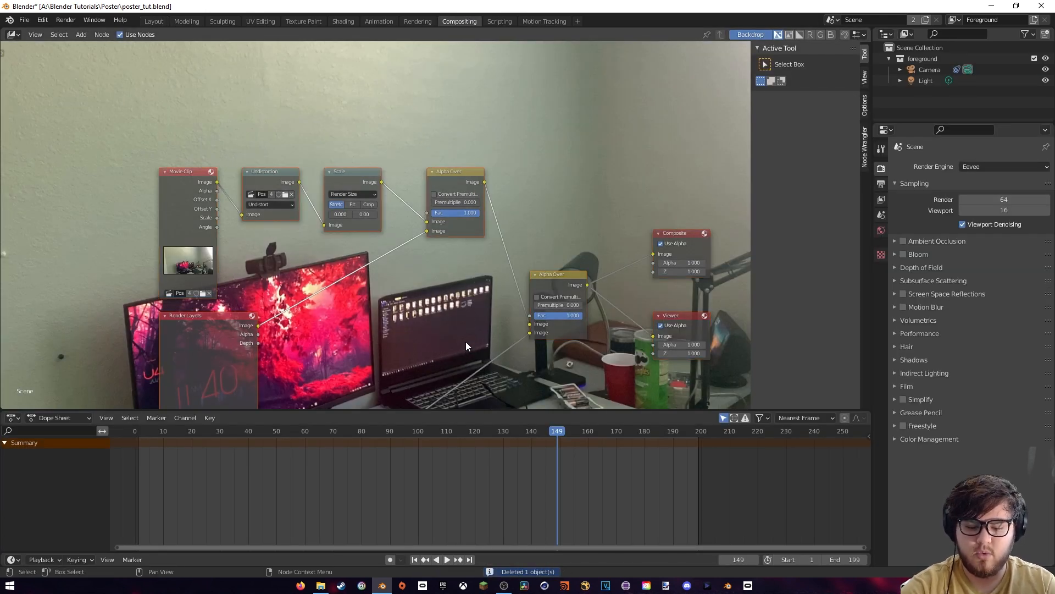
key("Delete")
left_click_drag(217, 182, 531, 325)
left_click(536, 297)
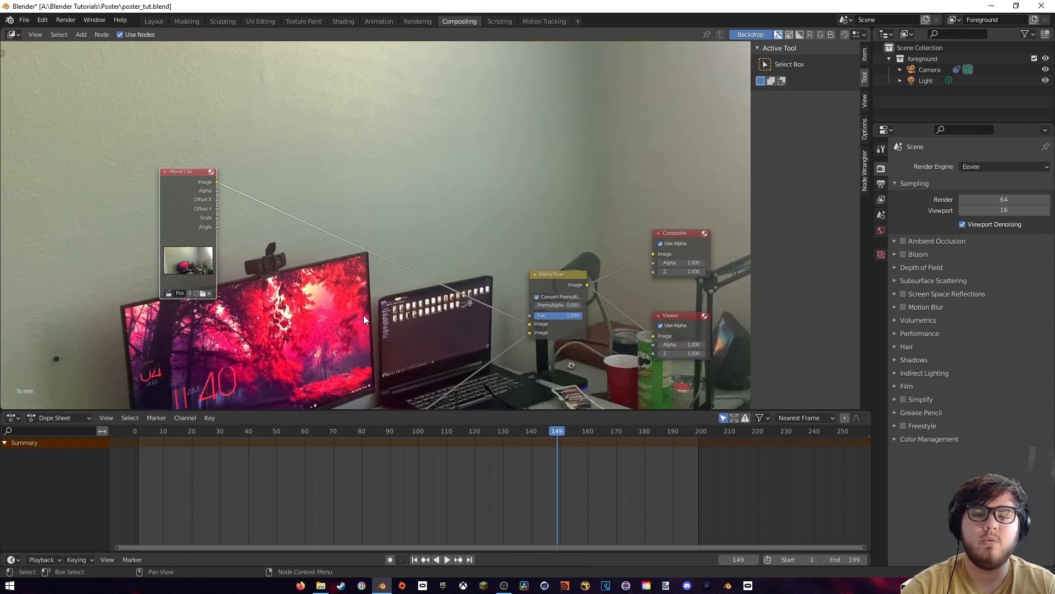
key("ctrl+s")
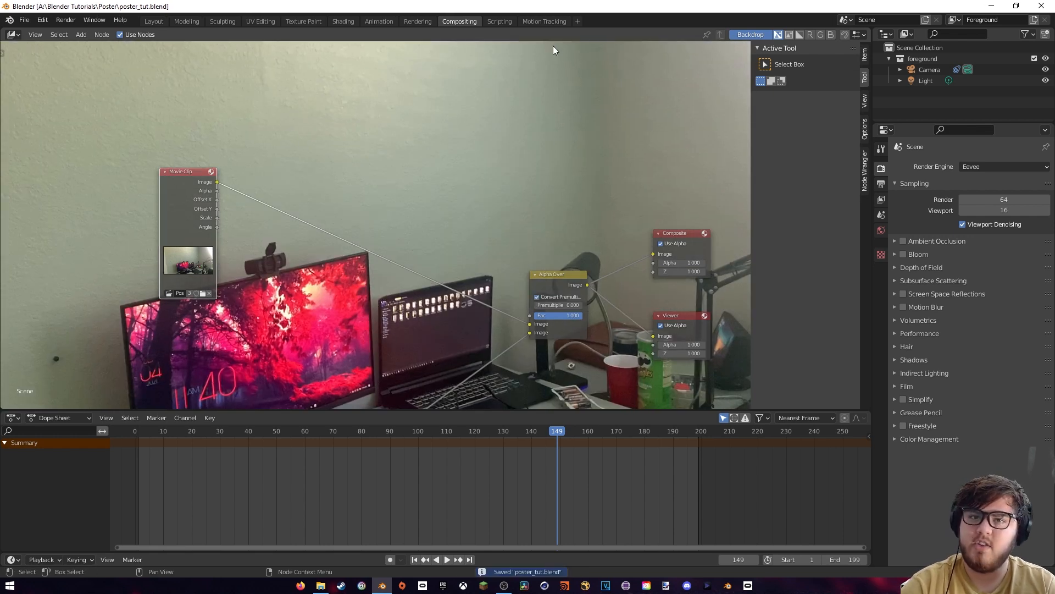
Search the add-on preferences for "planes" to check whether Import Images as Planes is enabled.
left_click(153, 22)
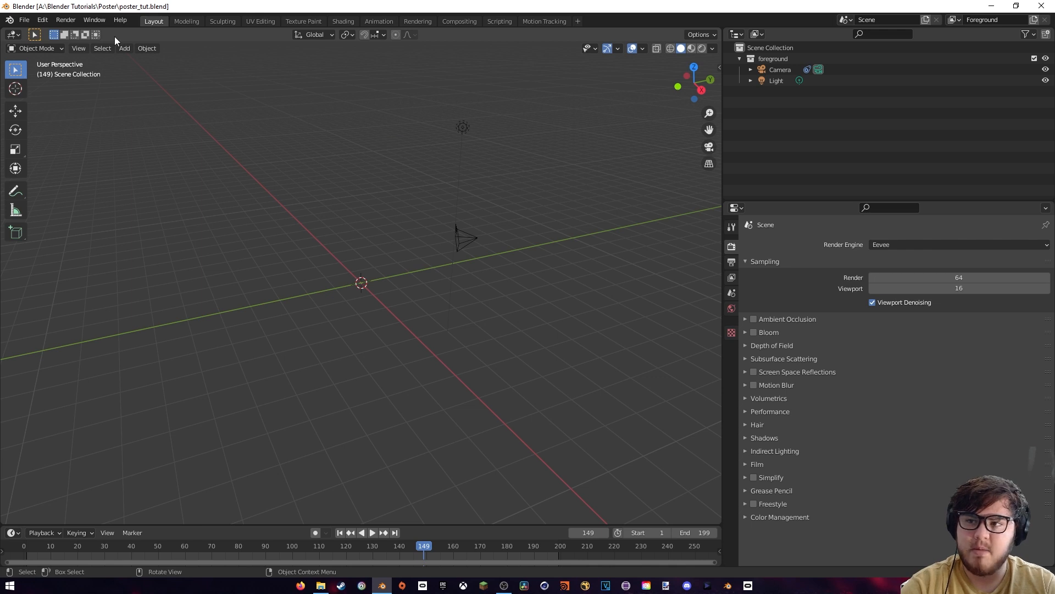
left_click(43, 20)
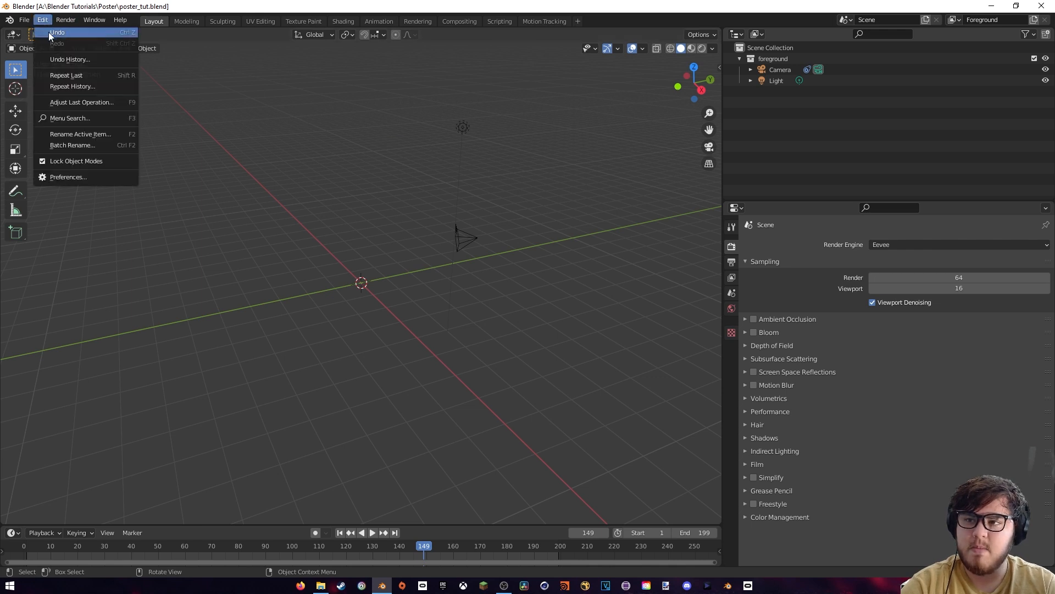
left_click(74, 175)
left_click(313, 40)
type("planes")
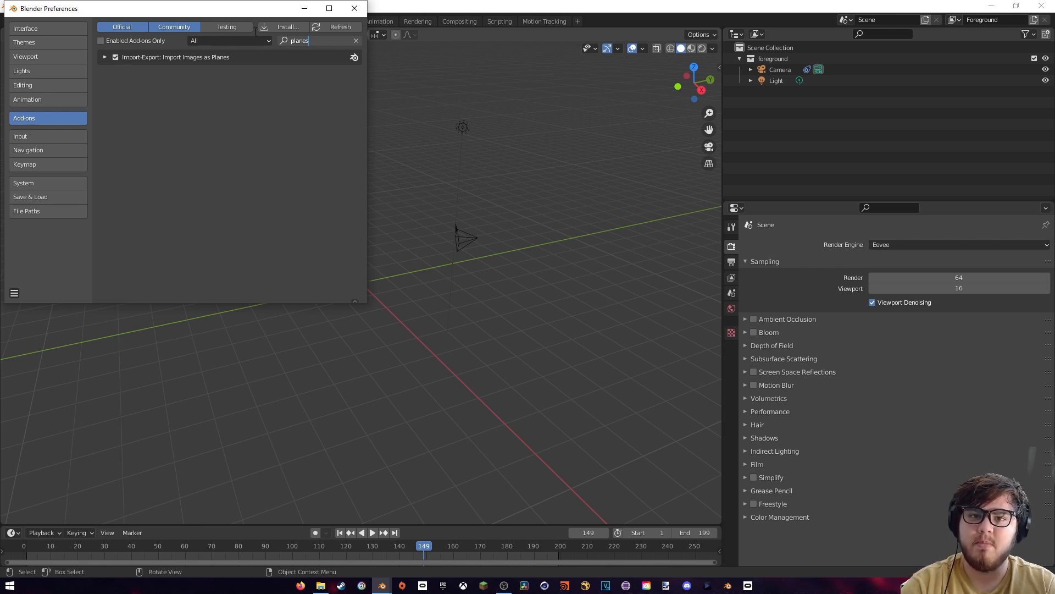
Import poster1.jpg, poster2.jpg and poster3.jpg into the Layout scene with Images as Planes.
left_click(378, 209)
key("F3")
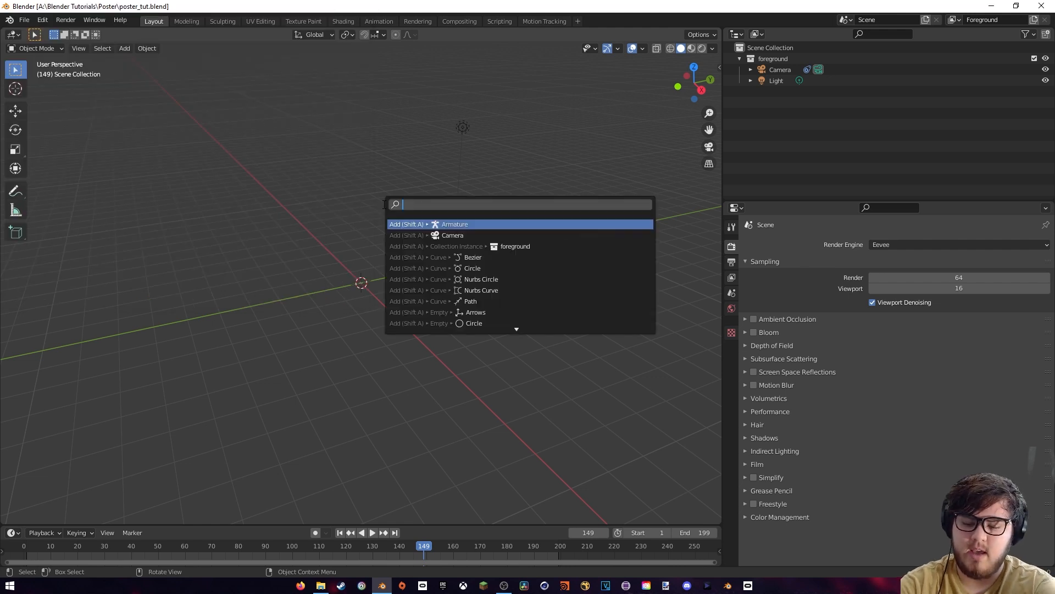
type("images as")
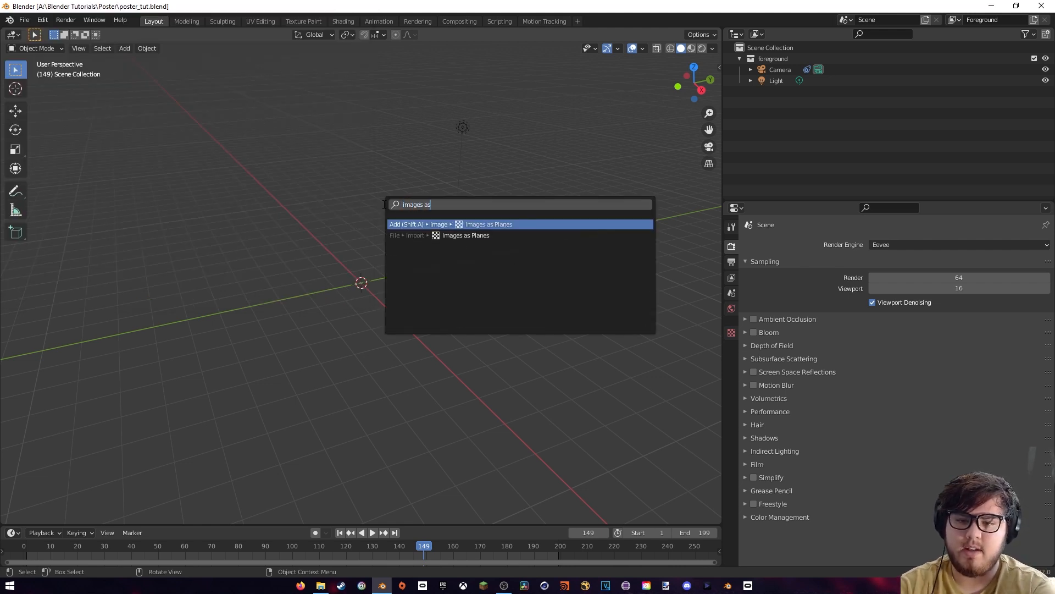
left_click(477, 225)
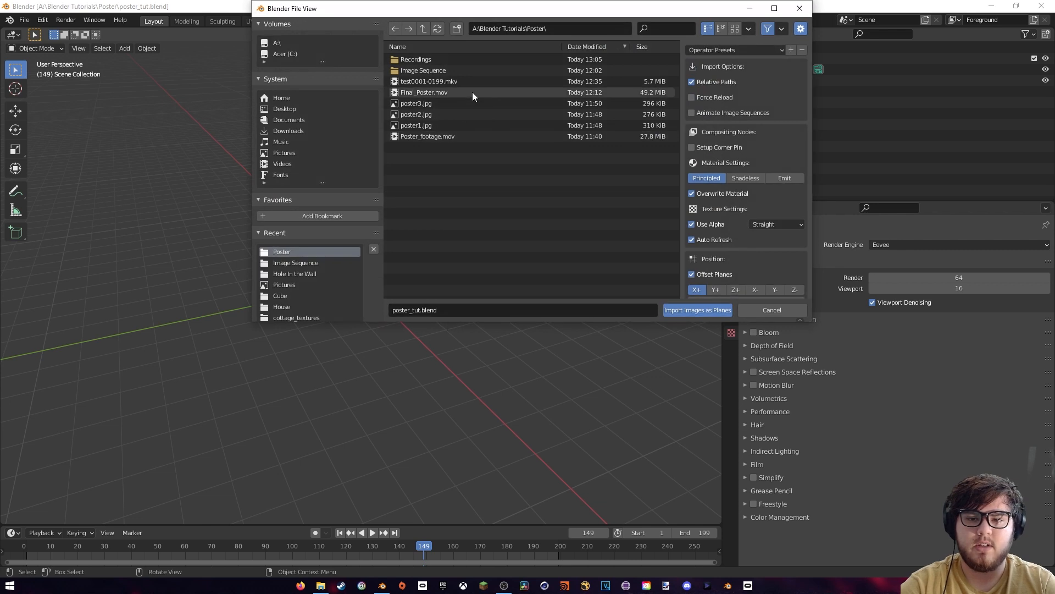
left_click(421, 126)
left_click_drag(421, 101, 418, 130)
left_click(678, 311)
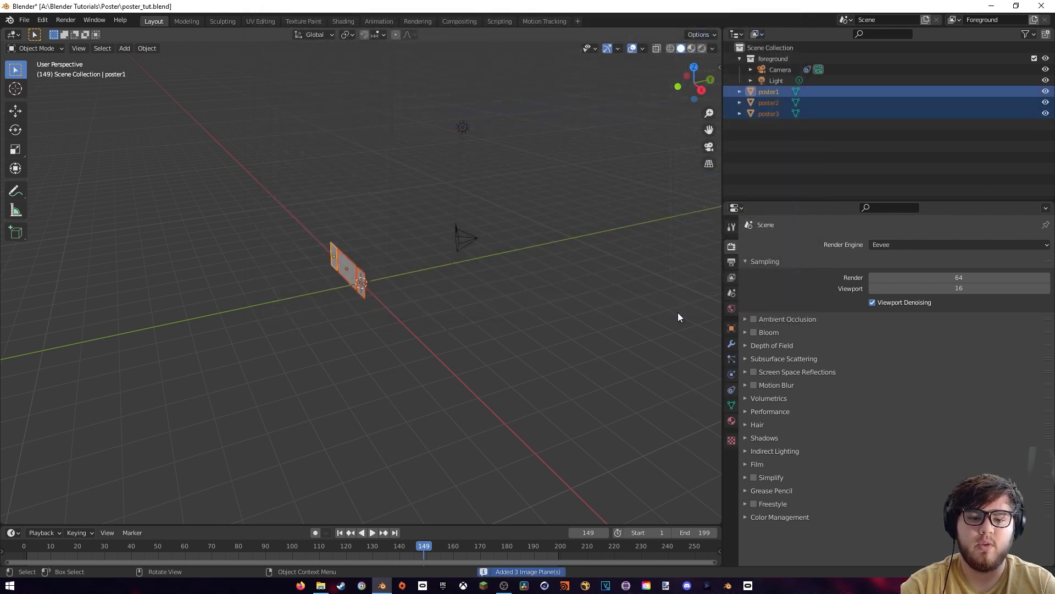
Enable the Motion Tracking viewport overlay and look through the camera.
middle_click_drag(407, 328, 562, 131)
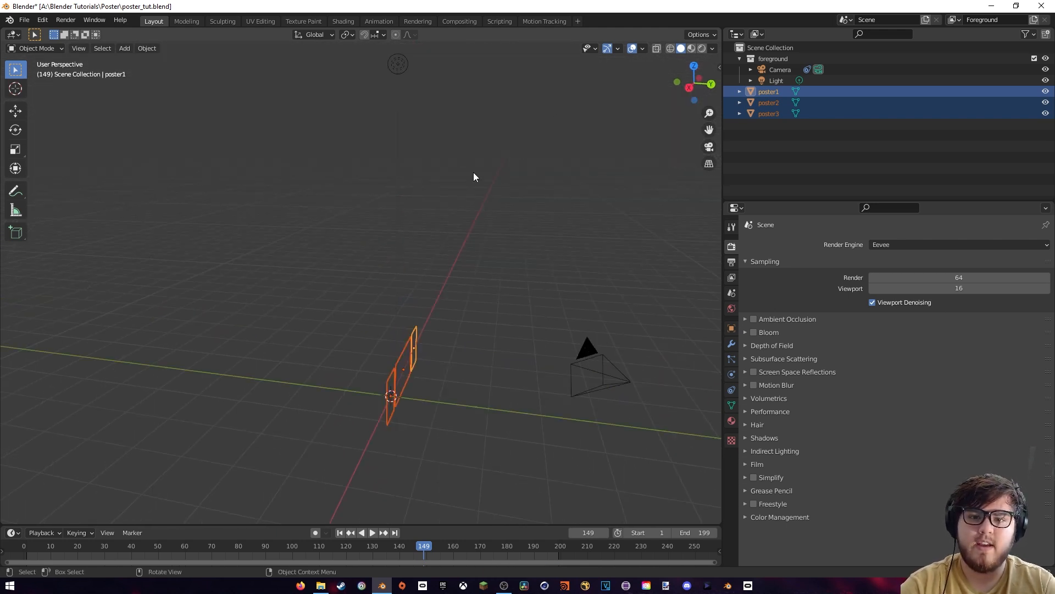
mouse_move(471, 324)
middle_mouse_down()
mouse_move(428, 308)
mouse_move(466, 344)
middle_mouse_up()
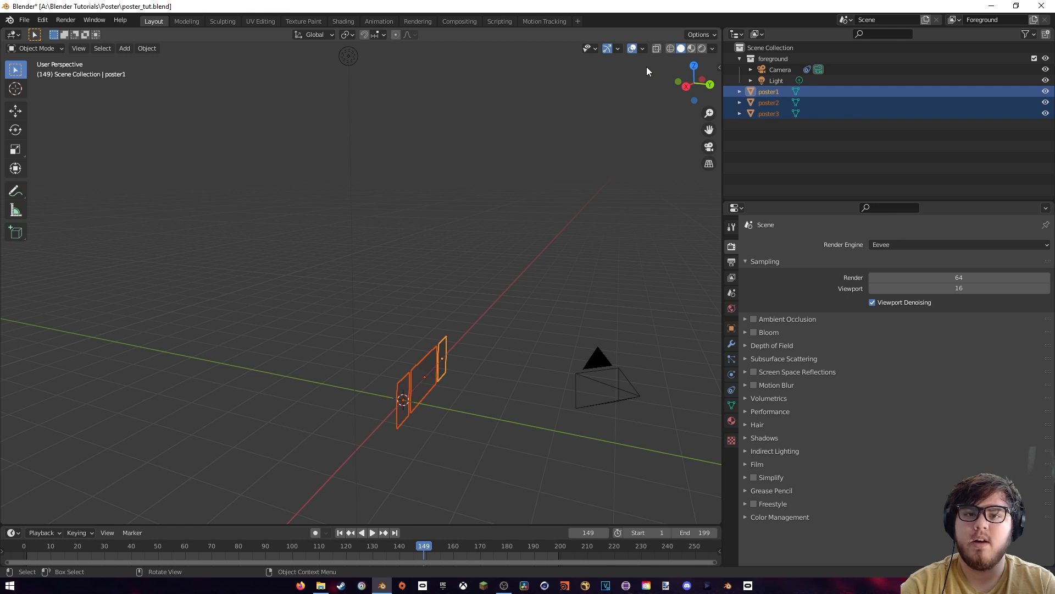
left_click(643, 48)
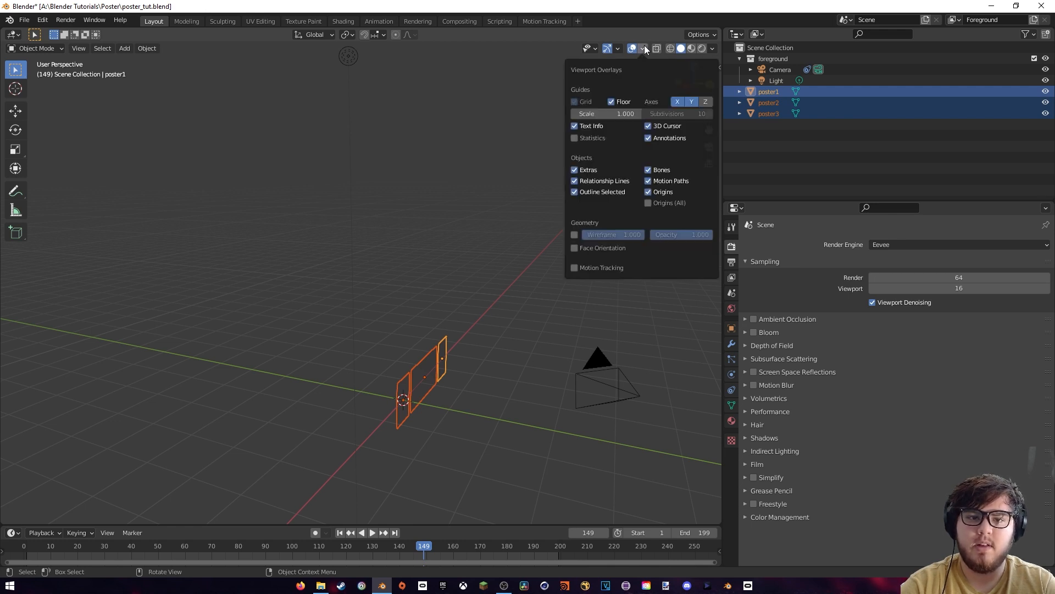
left_click(575, 268)
middle_click_drag(416, 320, 433, 370)
key("KP_0")
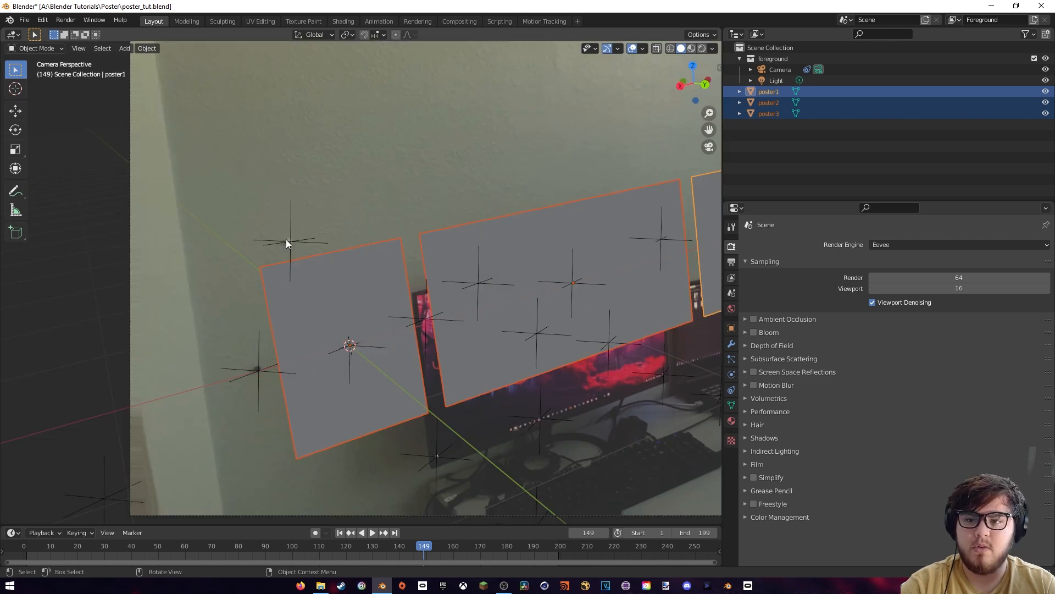
Examine from the right orthographic view how the three wall track points align with the vertical axis and poster planes.
middle_click_drag(350, 344, 447, 209)
left_click(304, 294)
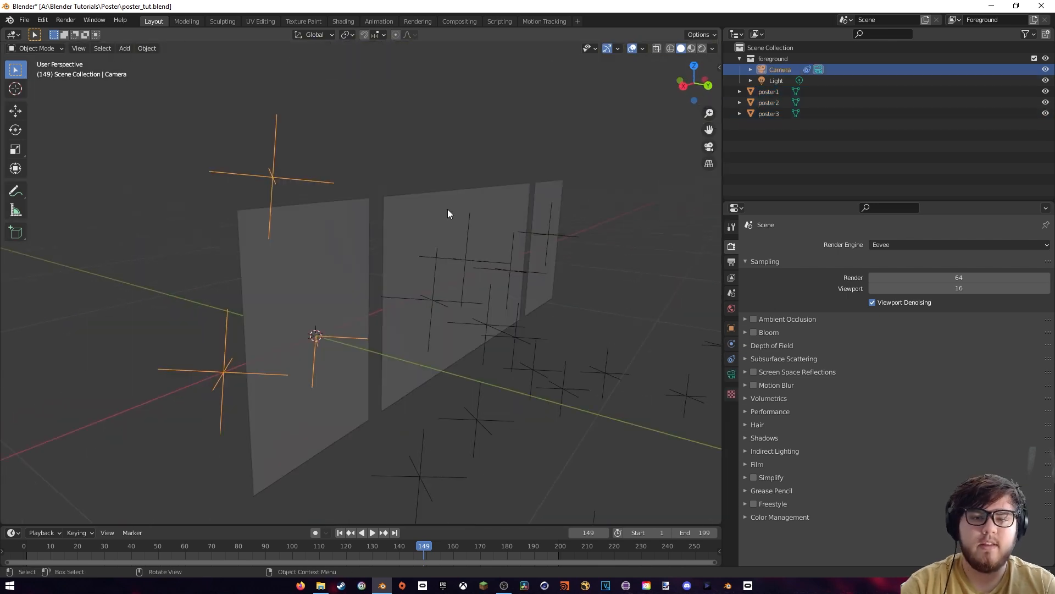
left_click(683, 86)
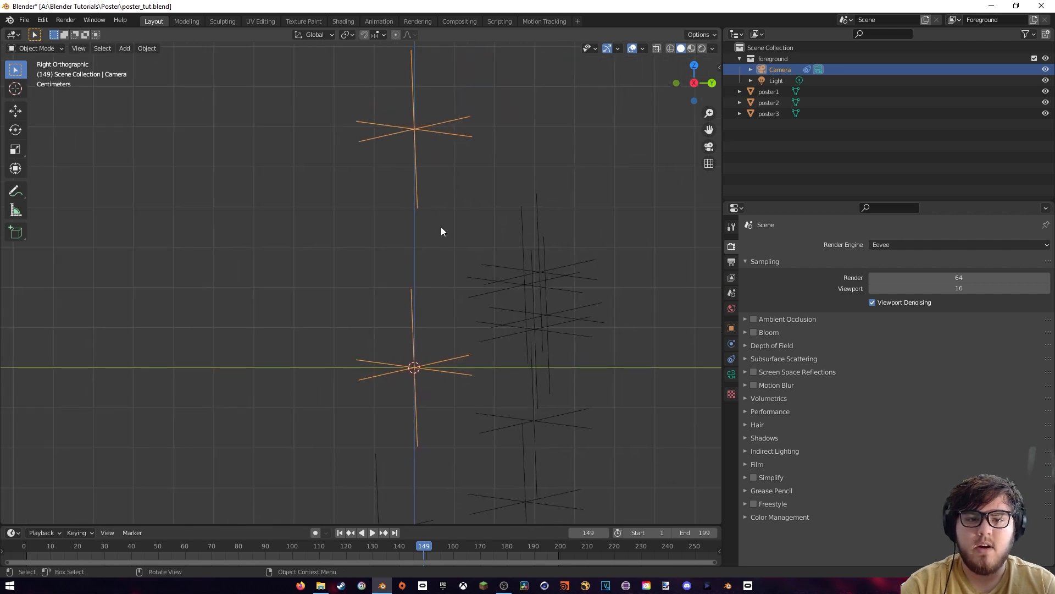
middle_click_drag(513, 211, 410, 235)
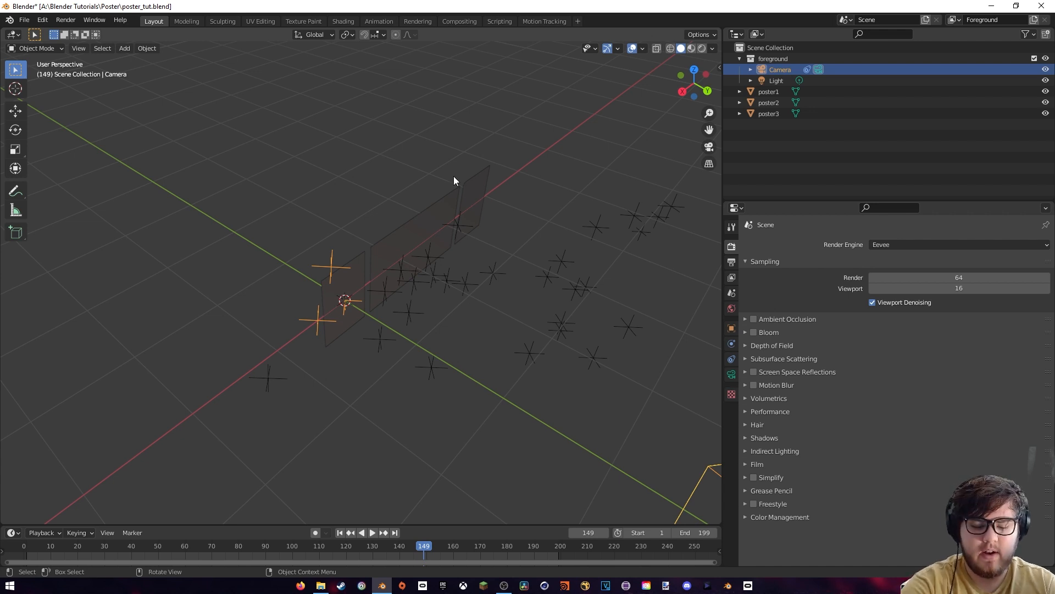
Return to the camera view and display the posters with Material Preview shading.
key("KP_0")
scroll(418, 173, "down", 3)
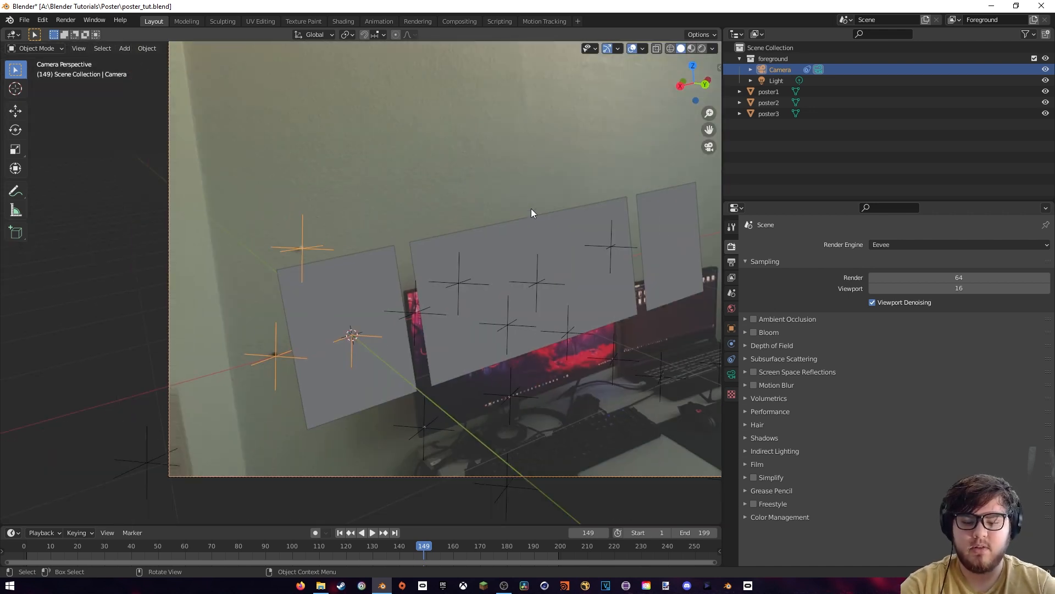
key("z")
left_click(490, 258)
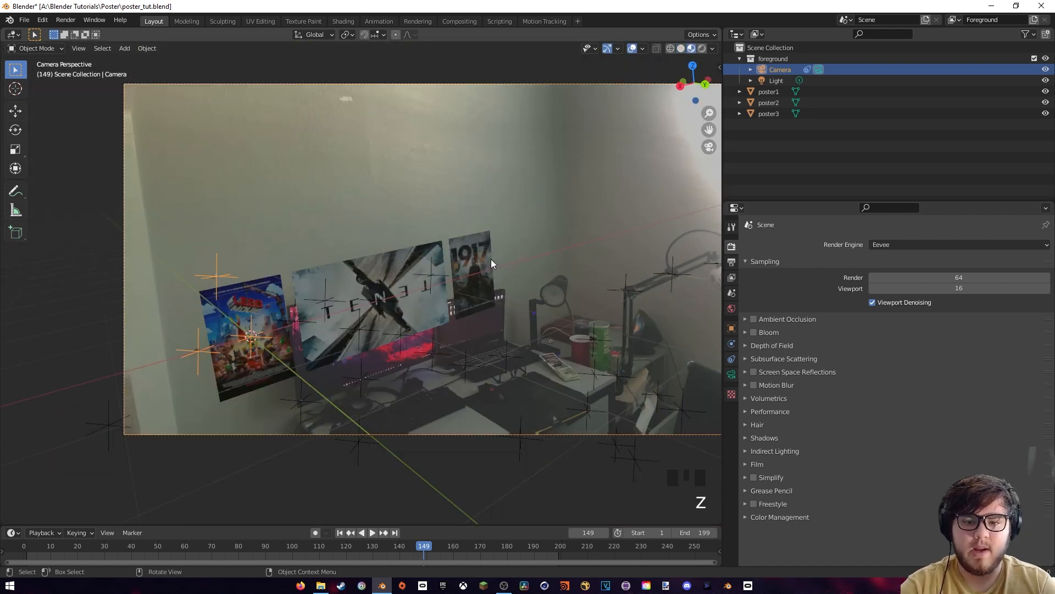
Move the 1917 poster along the wall, locking global Y, to the upper area near the corner, and scale it up about 1.8 times.
scroll(491, 263, "up", 2)
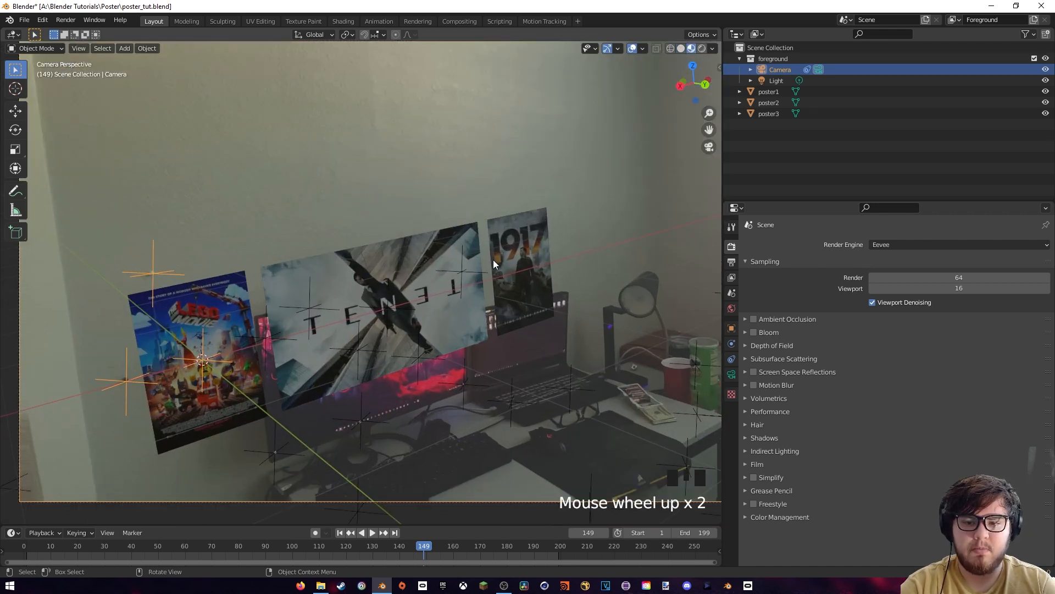
left_click(529, 226)
scroll(369, 309, "down", 3)
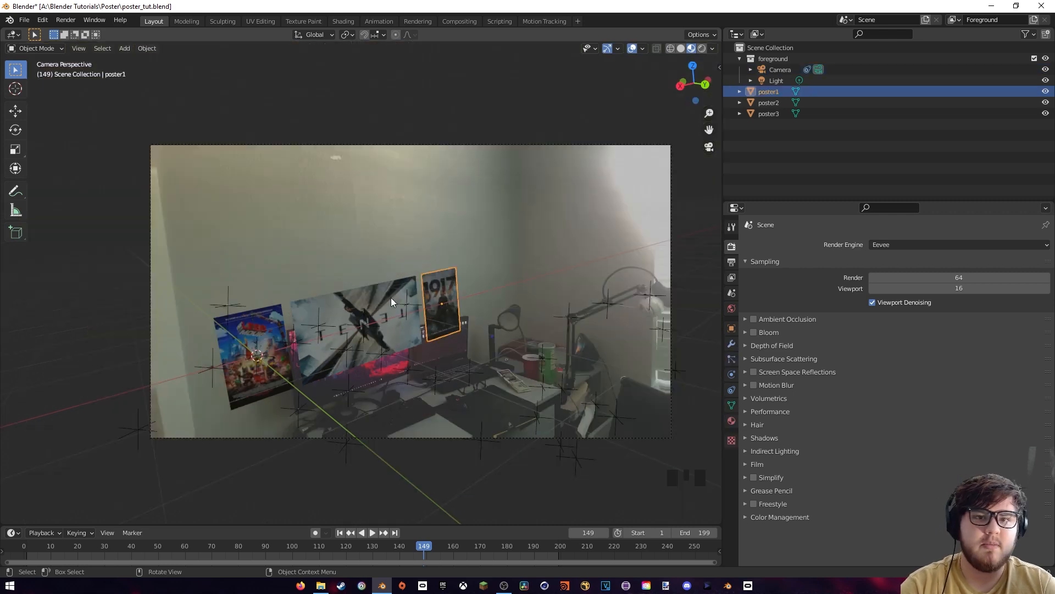
key("g")
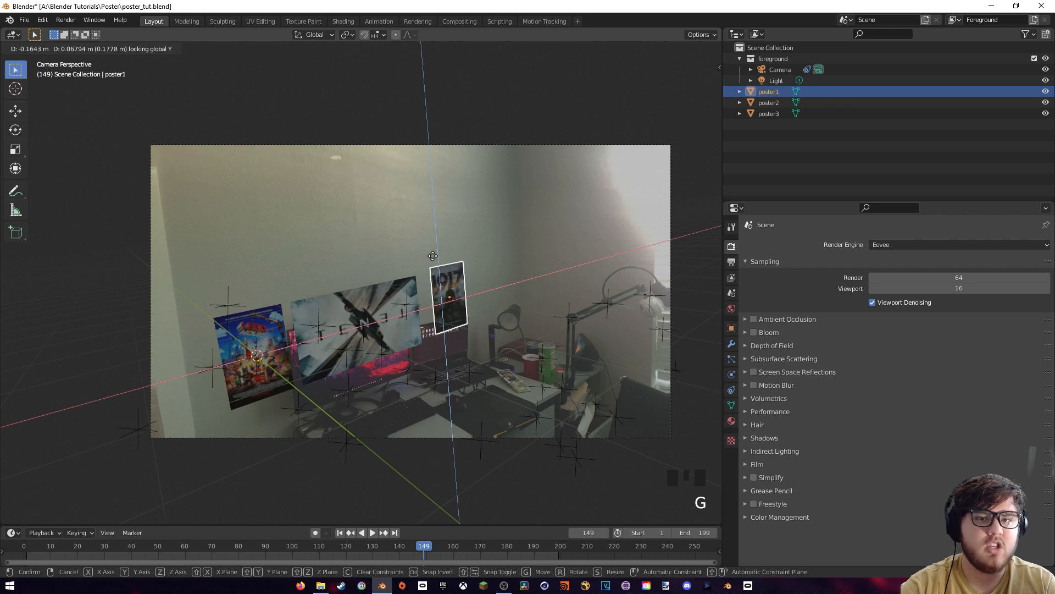
left_click(463, 150)
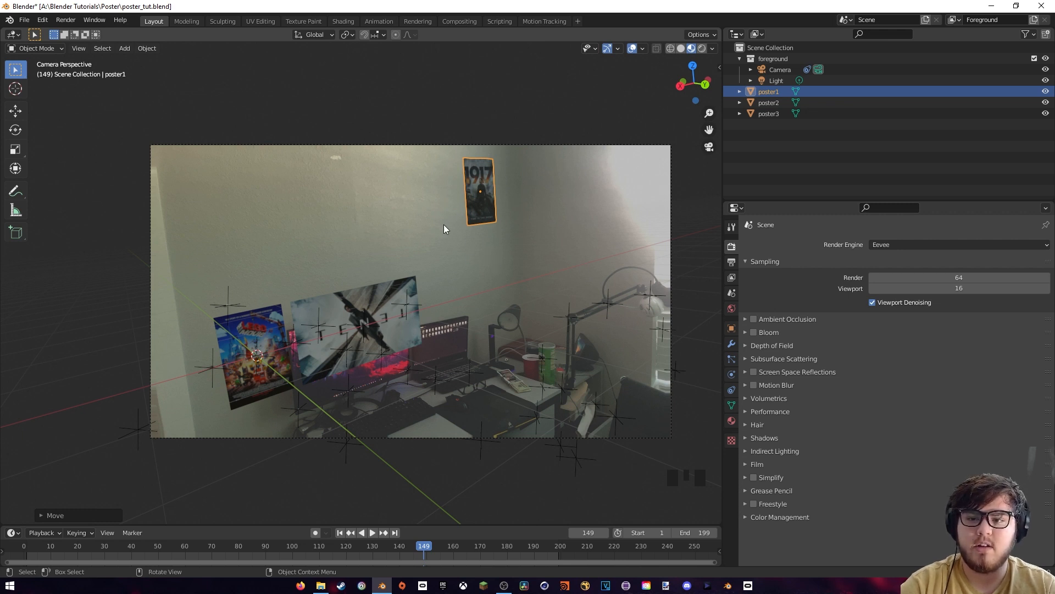
key("s")
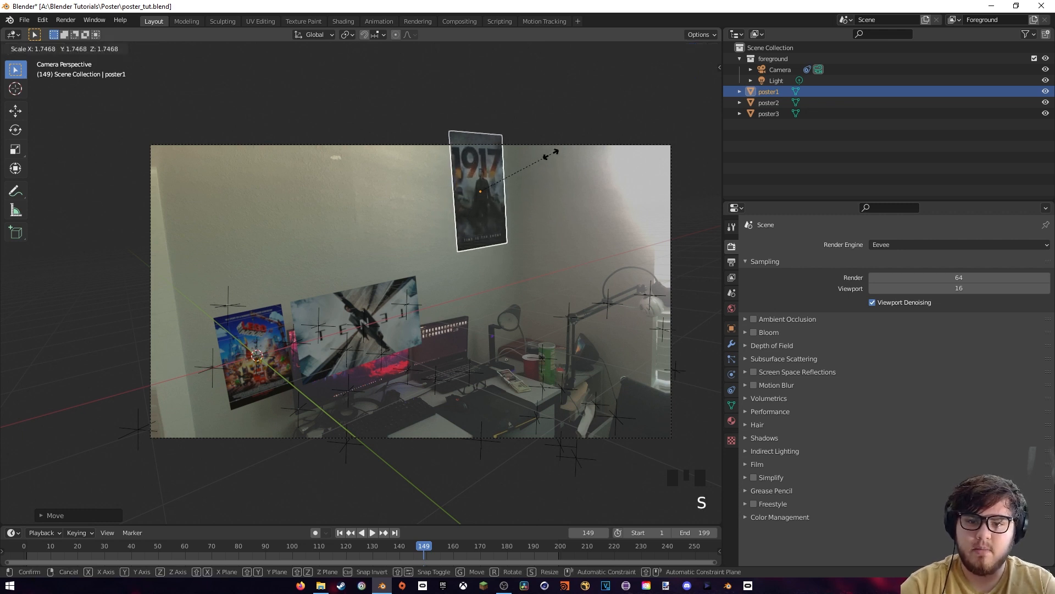
left_click(460, 232)
Move the Tenet poster up the wall, locking global Y, to beside the 1917 poster, and scale it up about 1.5 times.
left_click(451, 281)
left_click(439, 282)
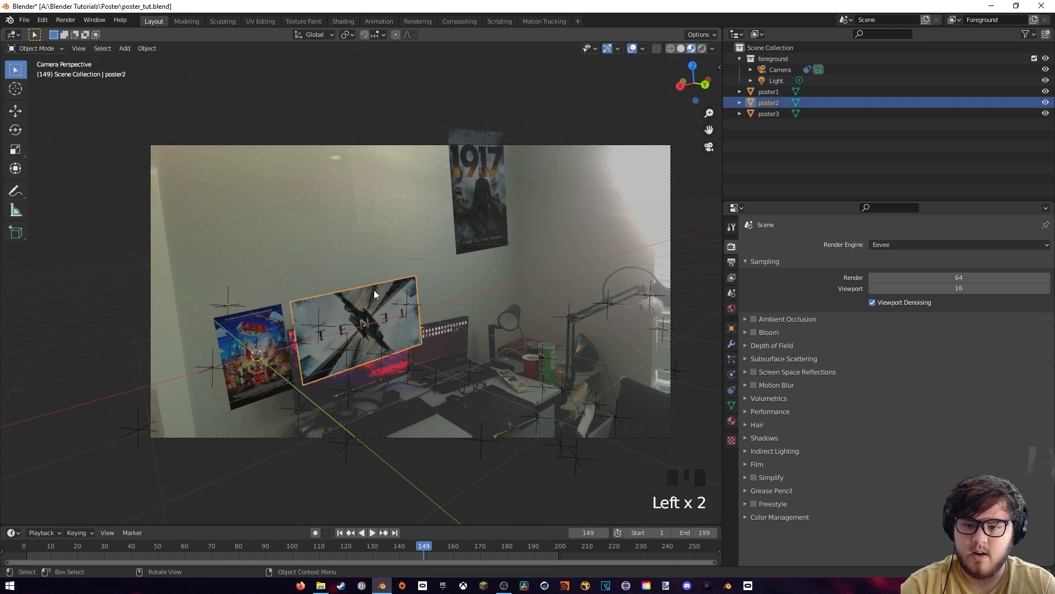
key("g")
key("shift+y")
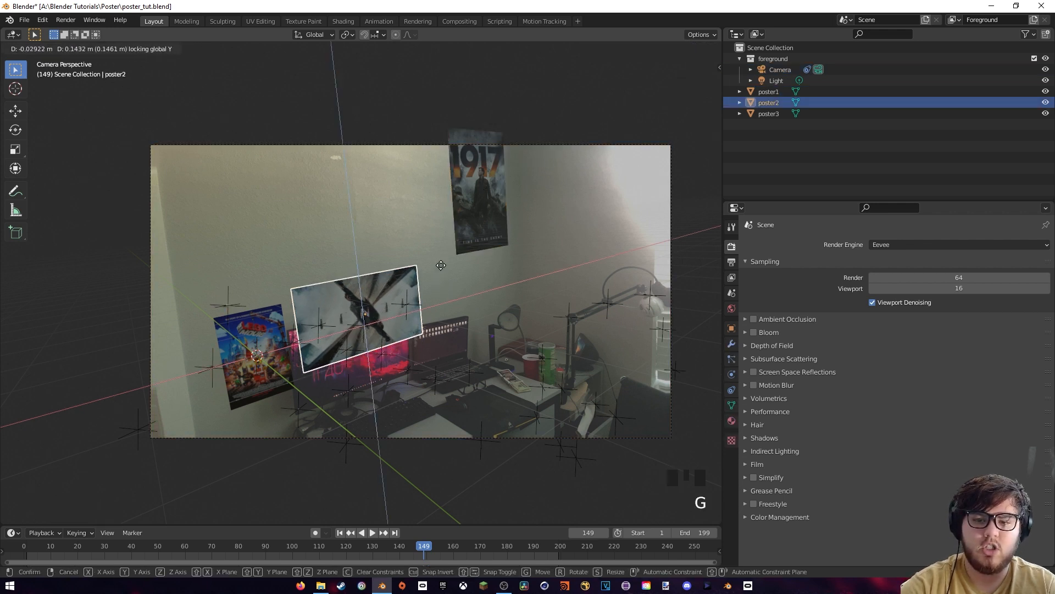
left_click(432, 157)
key("s")
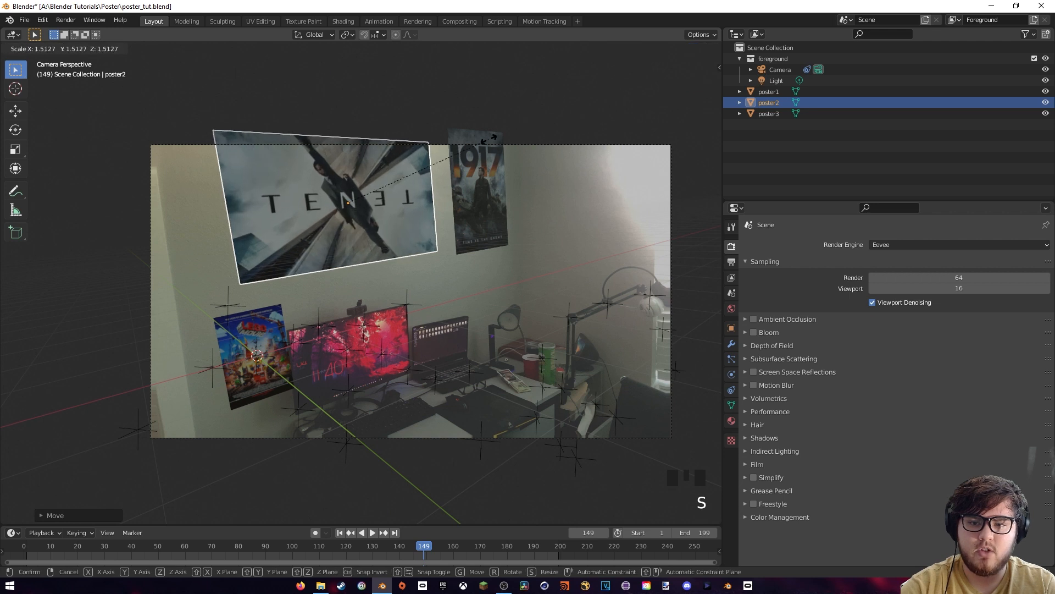
left_click(487, 141)
Lower the 1917 poster slightly along the Z axis to line up beside the Tenet poster.
left_click(489, 144)
key("g")
key("z")
left_click(487, 158)
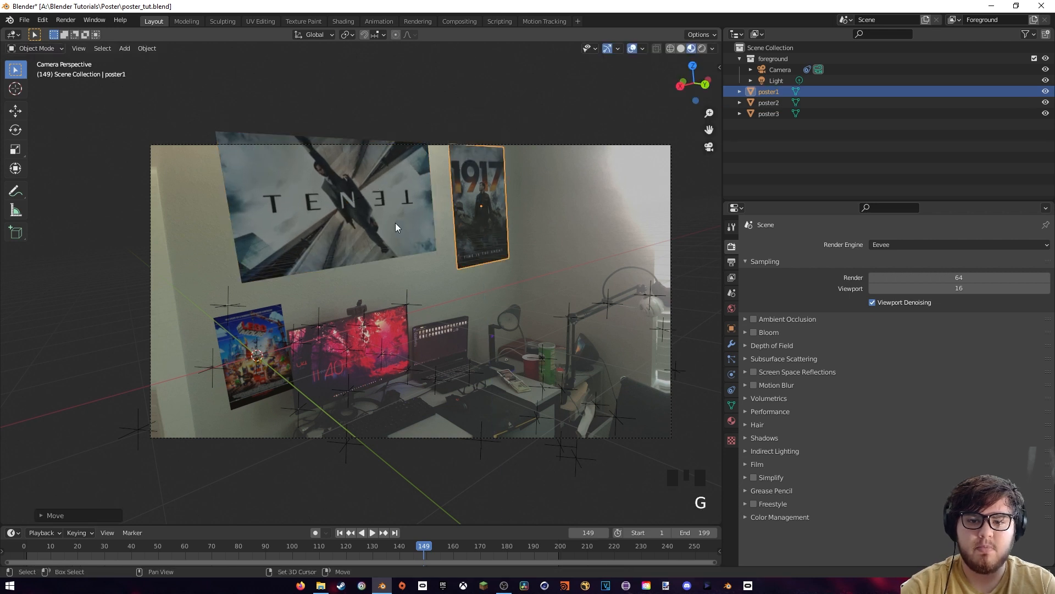
Move the Lego Movie poster along the wall, away from the monitor and towards the door frame.
middle_click_drag(324, 279, 425, 230, "shift")
left_click(368, 276)
key("g")
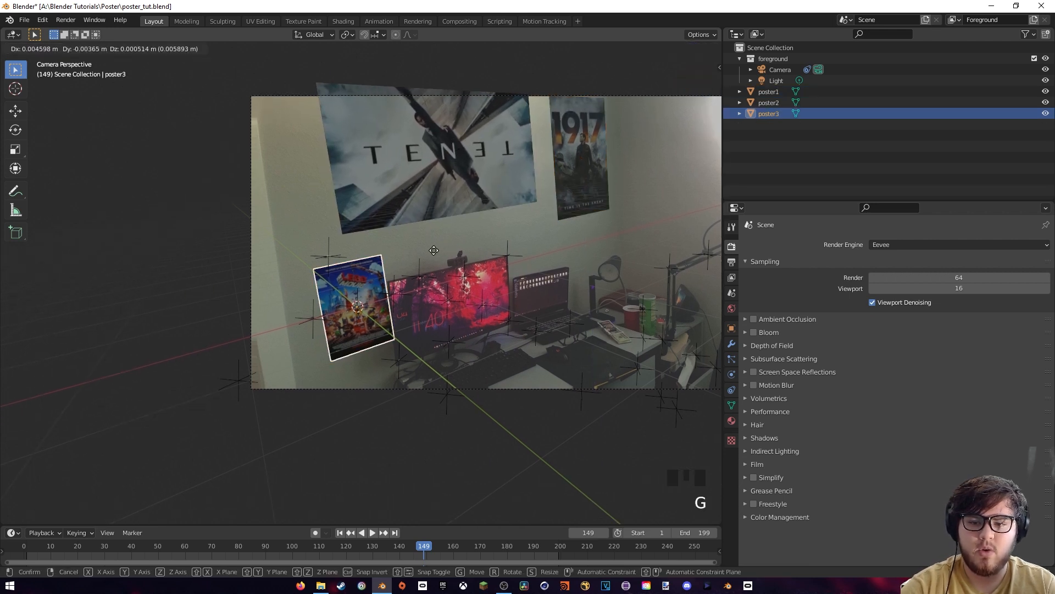
key("shift+z")
right_click(415, 247)
middle_click_drag(415, 251, 460, 257, "shift")
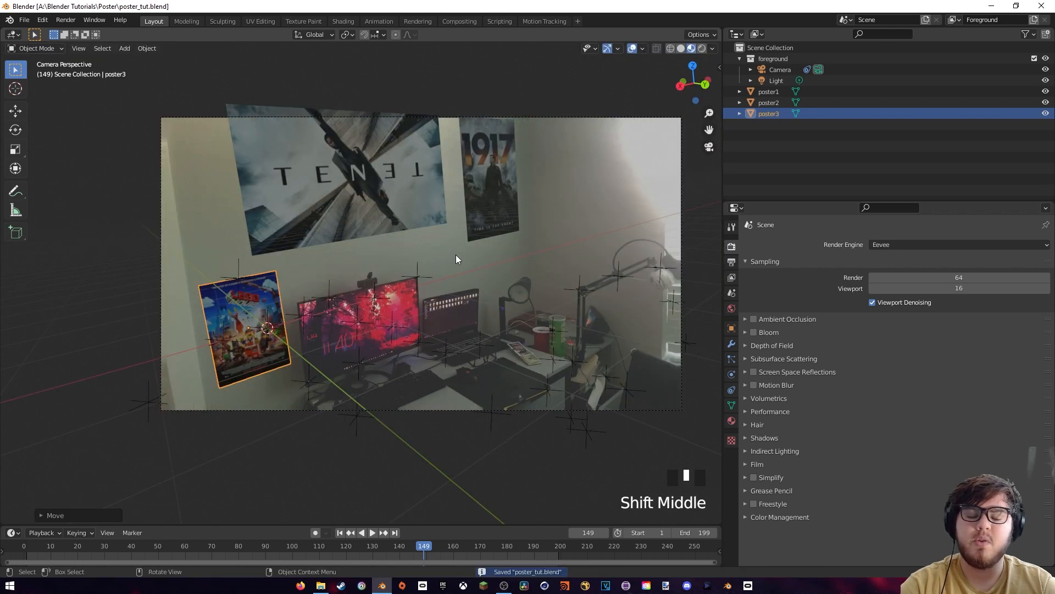
Display the posters with Rendered shading and save the file.
key("z")
left_click(455, 192)
key("ctrl+s")
scroll(457, 203, "up", 3)
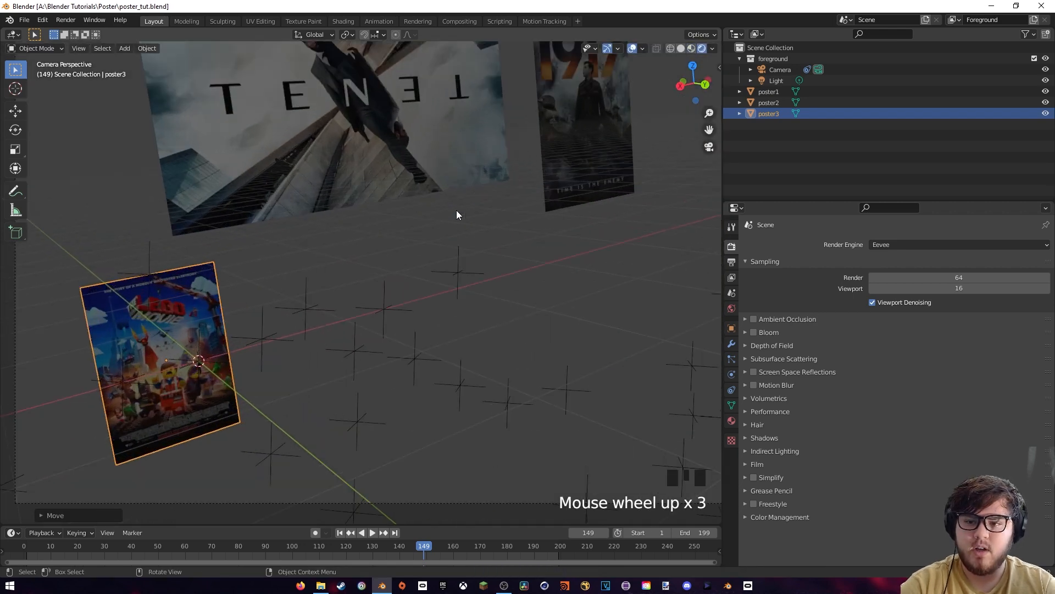
scroll(455, 208, "down", 1)
middle_click_drag(454, 208, 433, 287, "shift")
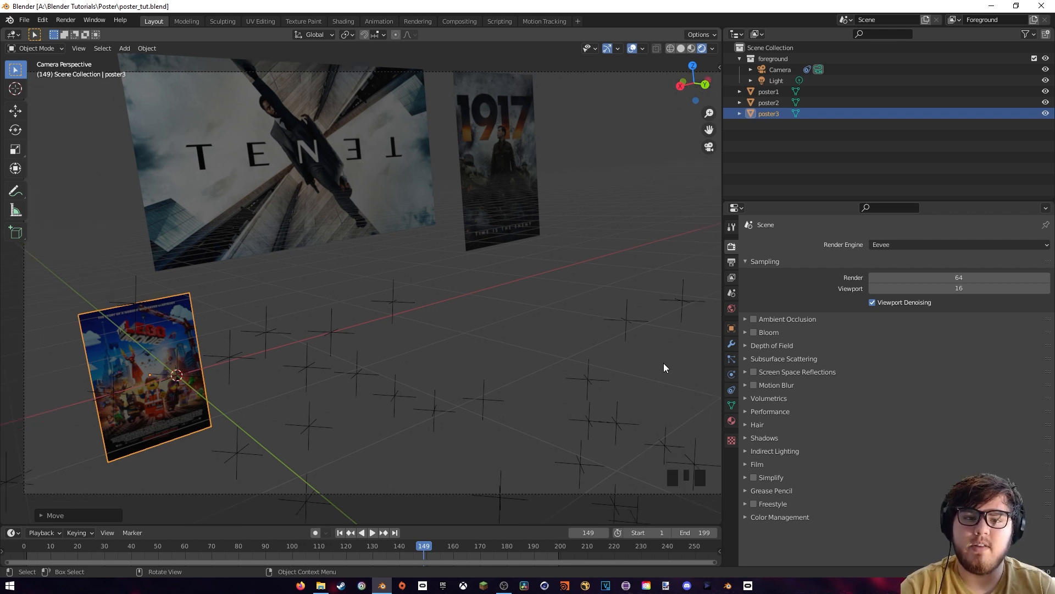
Make the film background transparent in the render settings so the footage shows behind the posters.
left_click(747, 464)
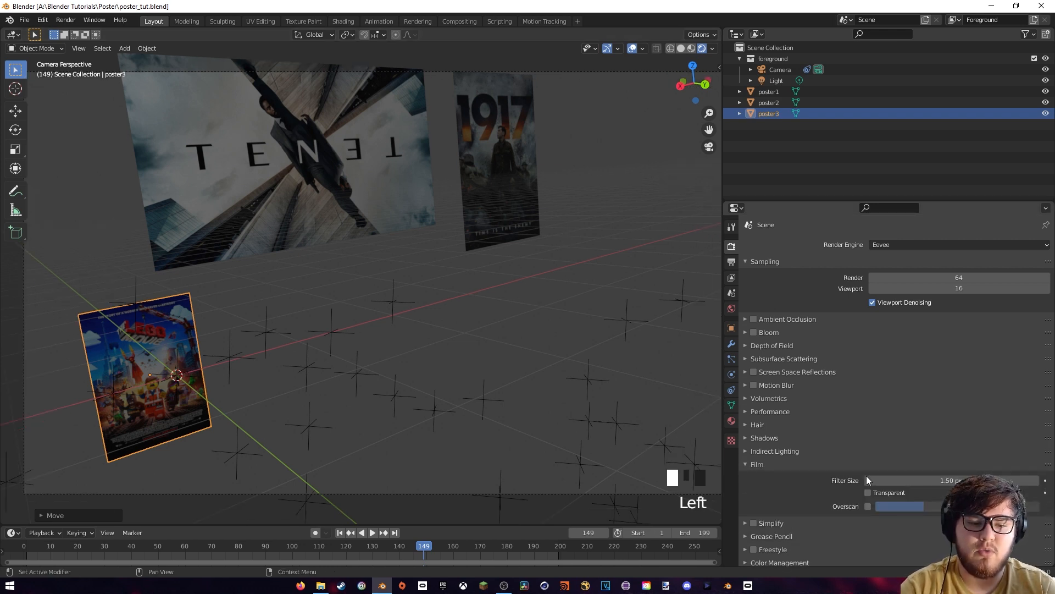
left_click(868, 493)
middle_click_drag(517, 335, 512, 349, "shift")
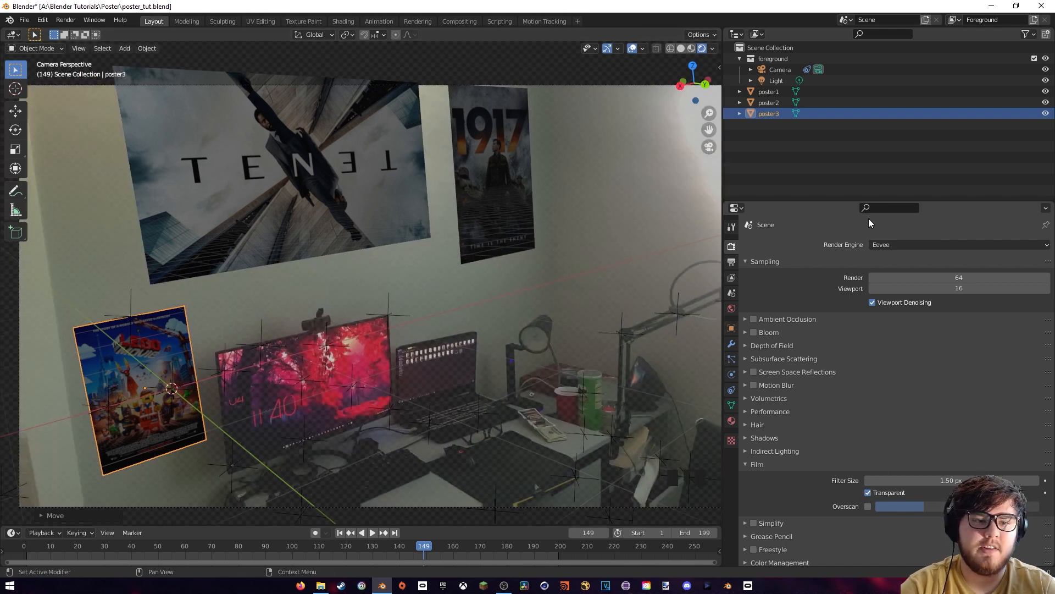
Set the render engine to Cycles and the device to GPU Compute.
left_click(889, 243)
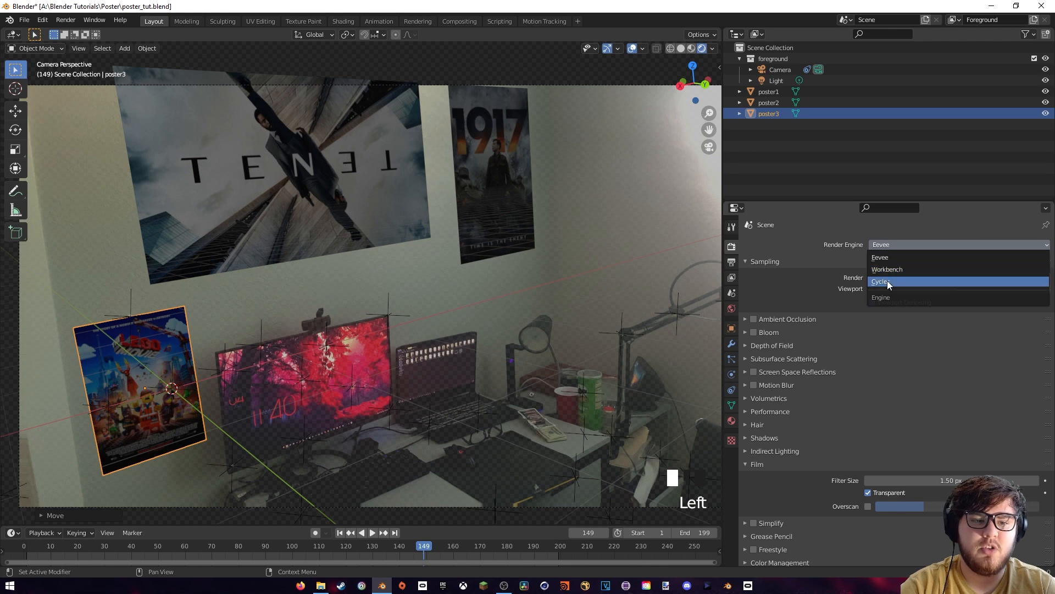
left_click(887, 281)
left_click(889, 273)
left_click(888, 297)
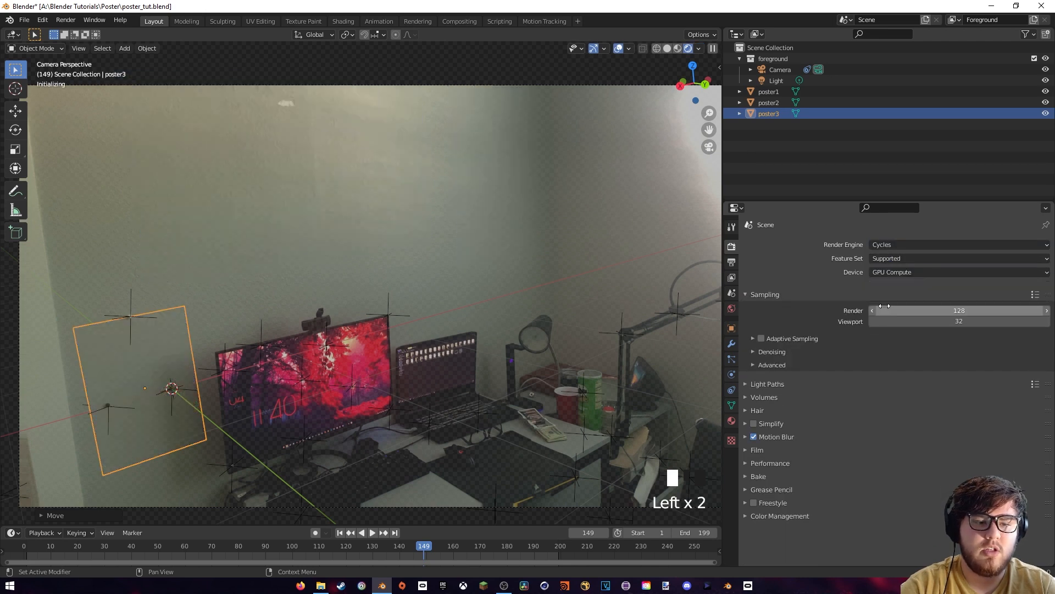
Enable Adaptive Sampling and change the denoising option in the sampling settings.
left_click(761, 333)
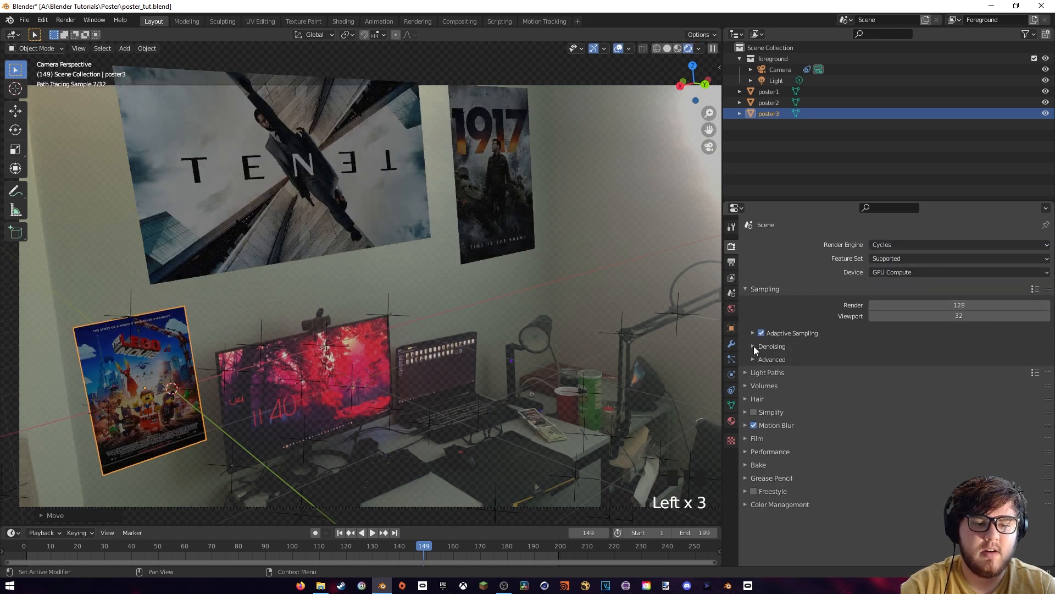
left_click(753, 345)
left_click(872, 376)
left_click(759, 346)
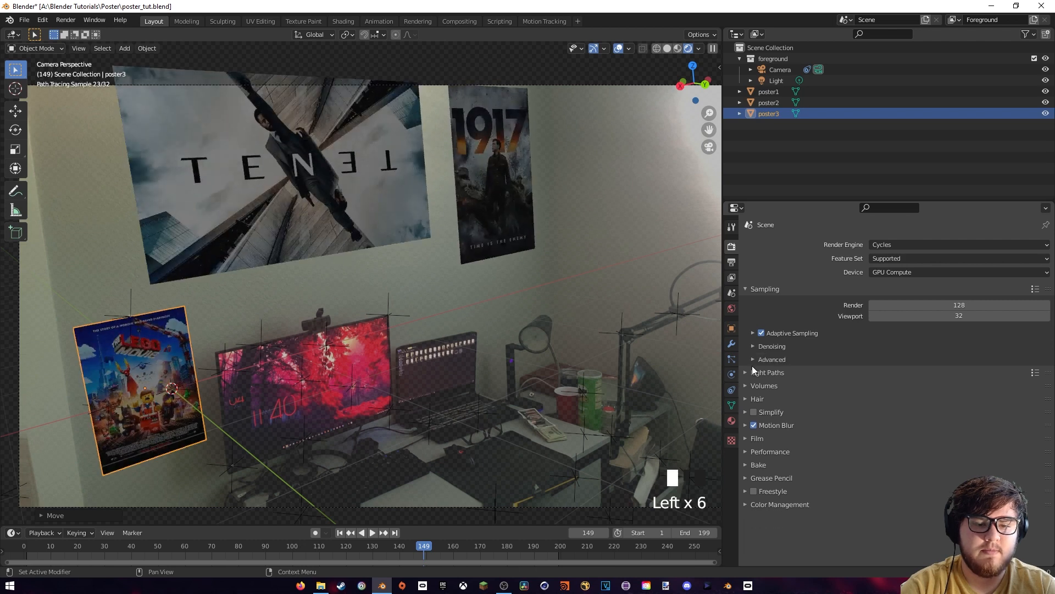
Set the total, diffuse, glossy, transparency and transmission light bounces to 3.
left_click(758, 372)
left_click(935, 401)
left_click_drag(910, 402, 910, 448)
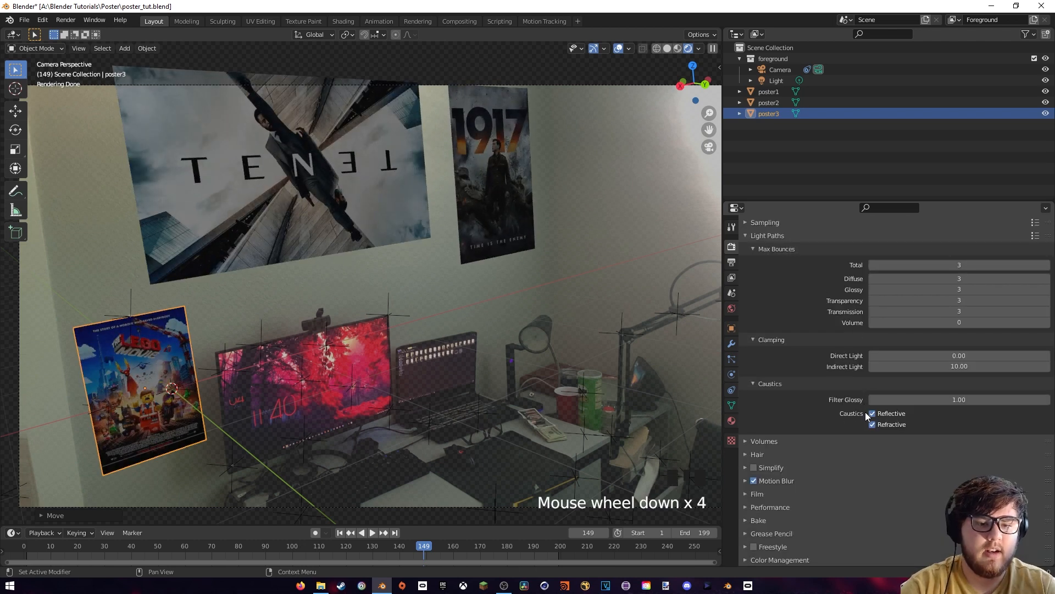
Turn off reflective and refractive caustics in the light path settings.
left_click(872, 414)
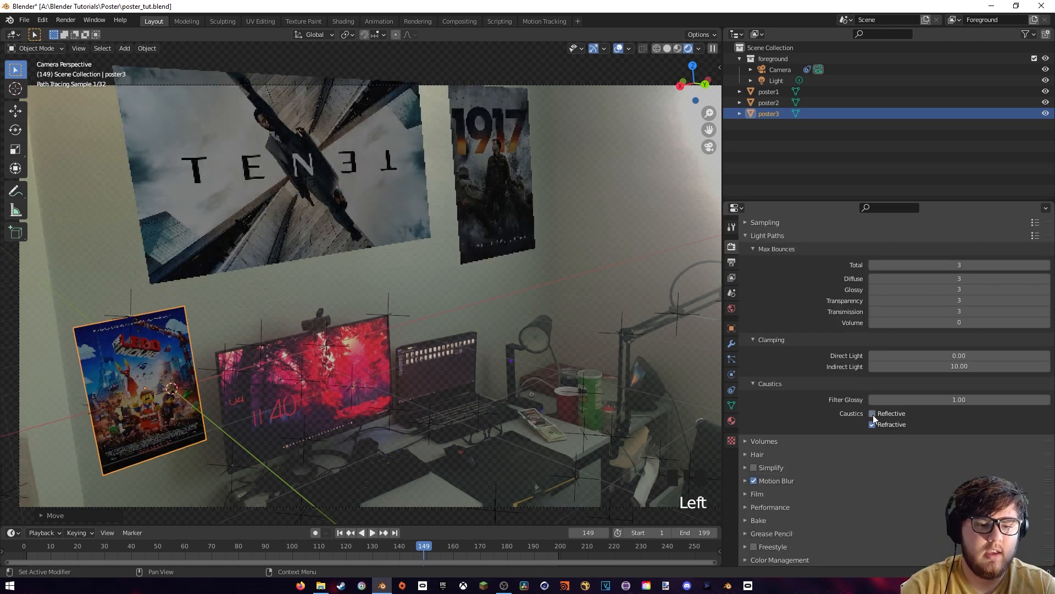
left_click(872, 424)
left_click(763, 236)
Enable Simplify and check the Cycles film transparency setting.
left_click(753, 341)
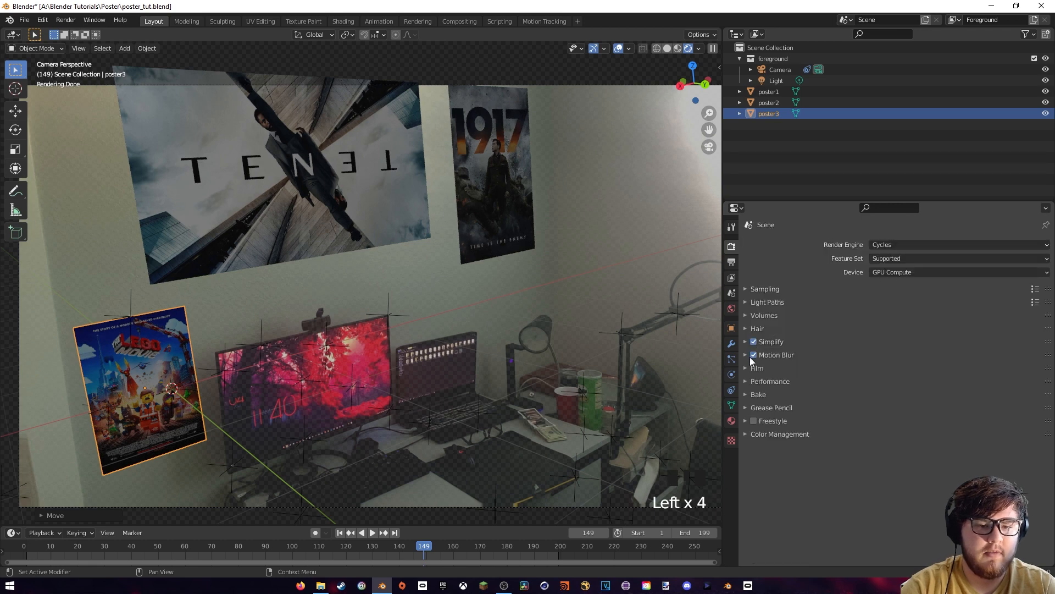
left_click(747, 369)
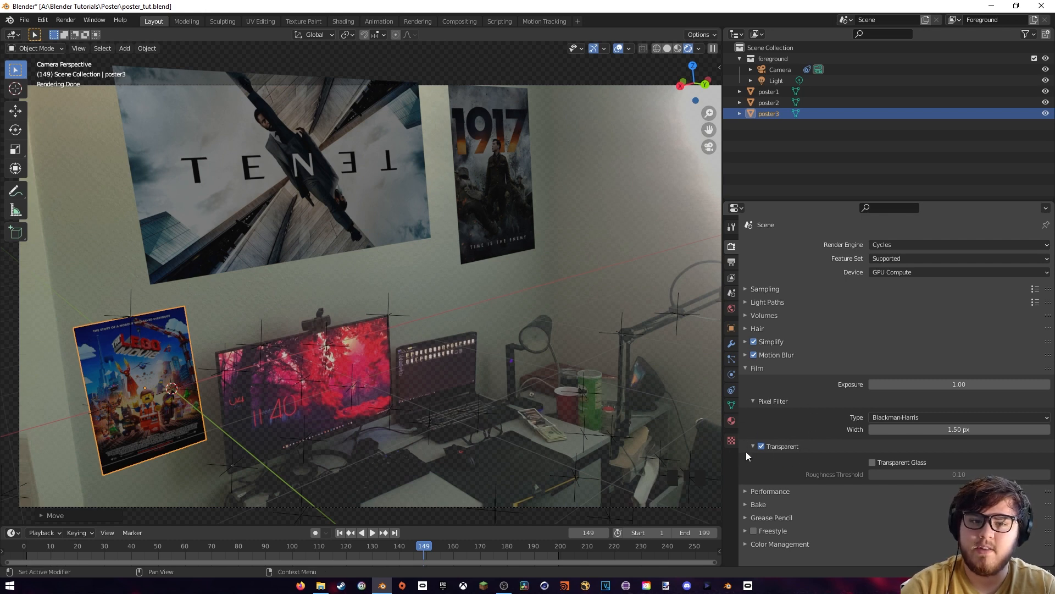
left_click(744, 369)
Set the render tile size to 512 px in the performance settings.
scroll(750, 367, "down", 1)
left_click(745, 379)
scroll(817, 348, "down", 5)
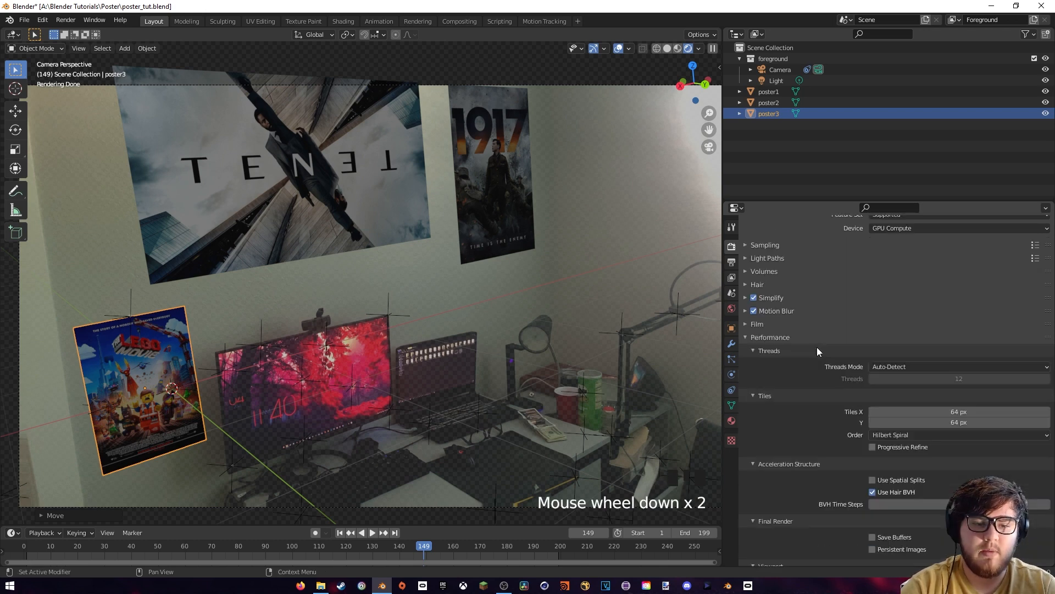
left_click(943, 345)
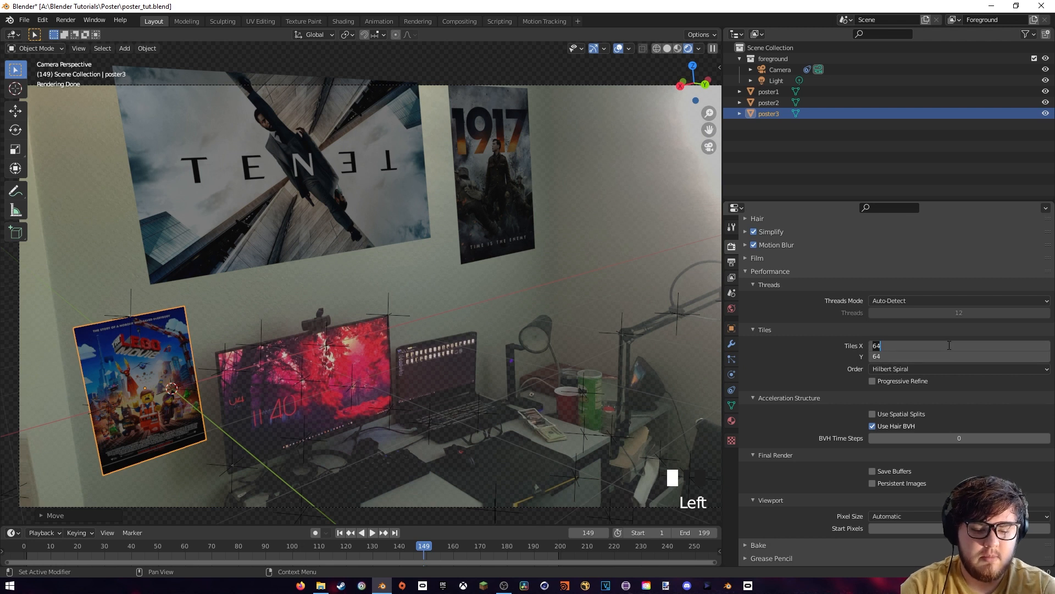
type("512")
key("Return")
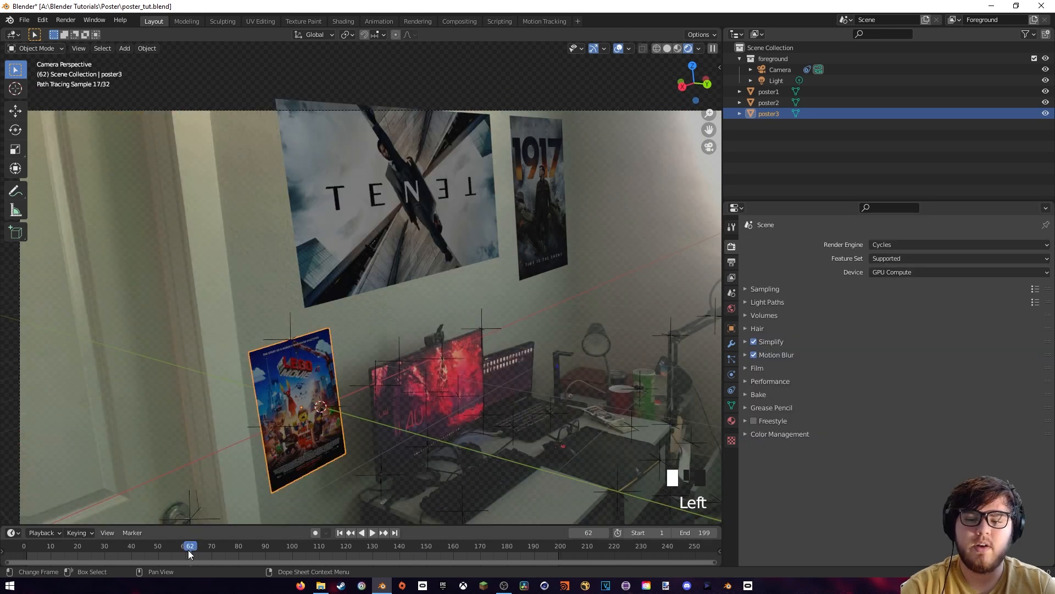
Play and scrub the footage between frames 40 and 139 to check how the posters stick to the wall.
left_click(188, 552)
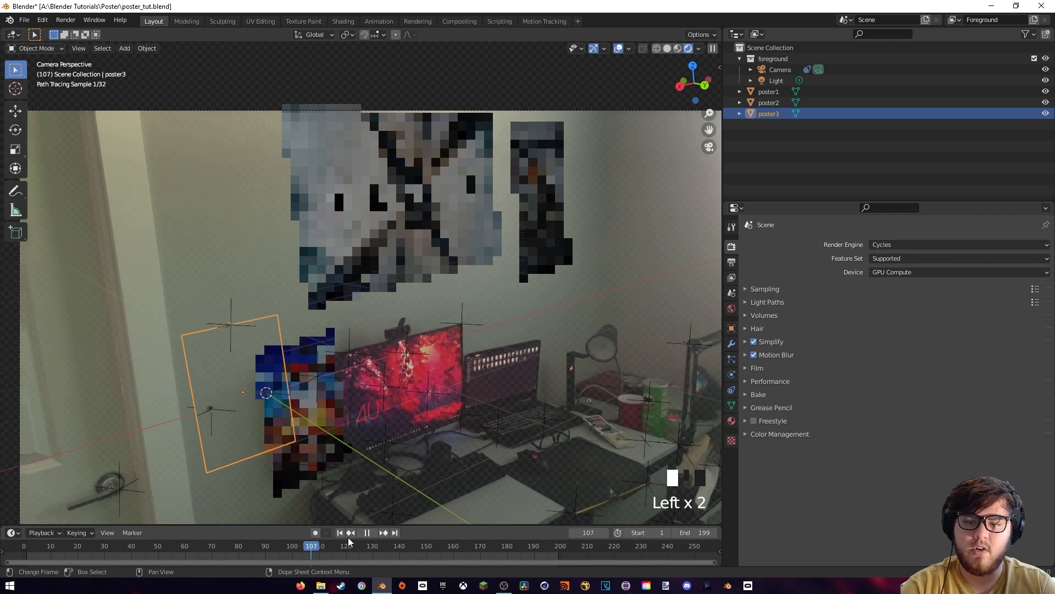
key("space")
left_click_drag(383, 546, 397, 545)
middle_click_drag(336, 297, 406, 296, "shift")
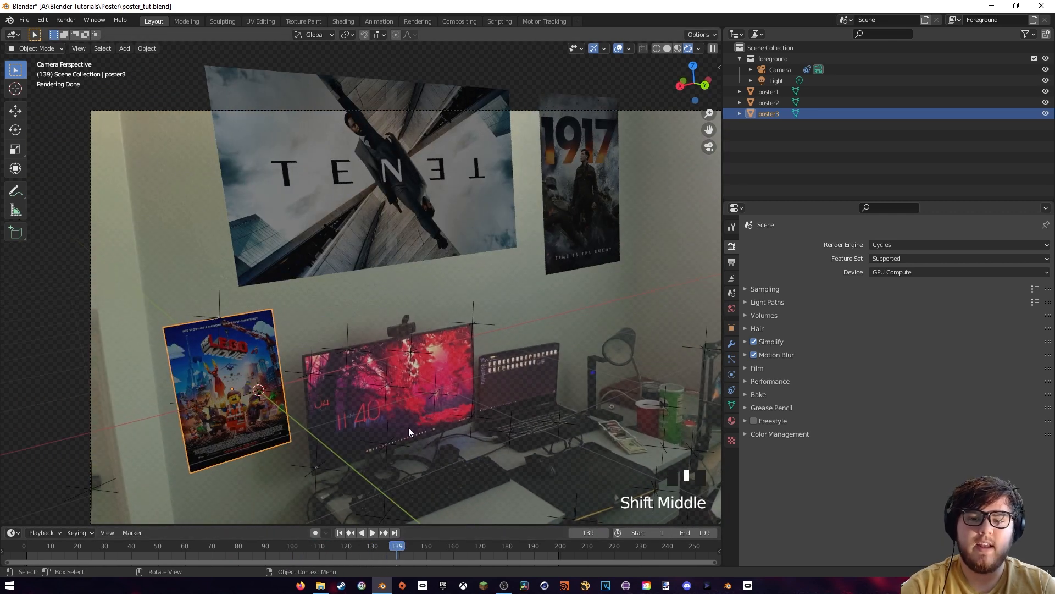
left_click(131, 545)
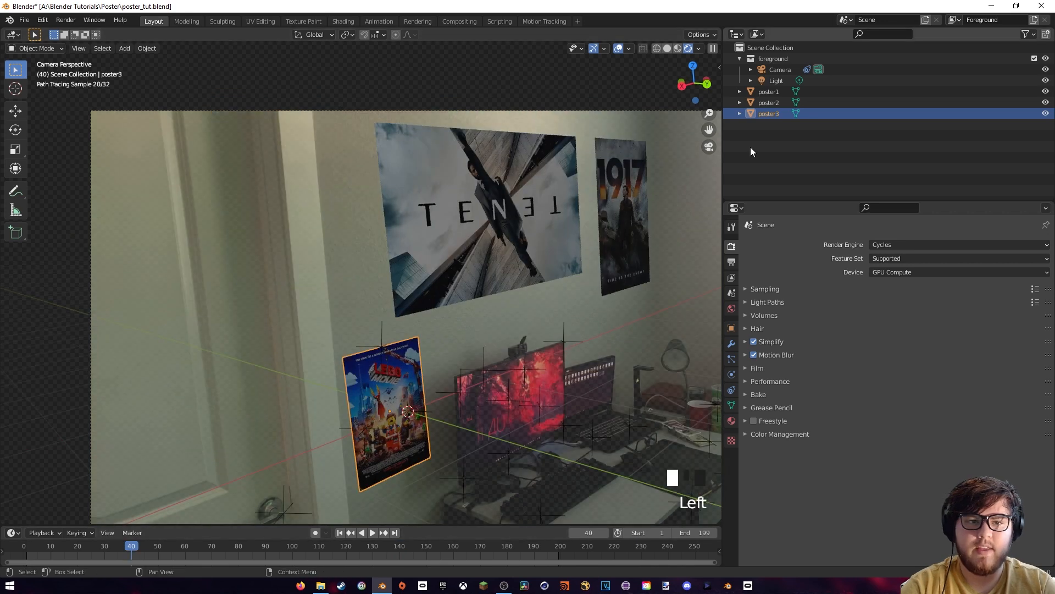
Delete the existing Light object from the scene.
left_click(790, 80)
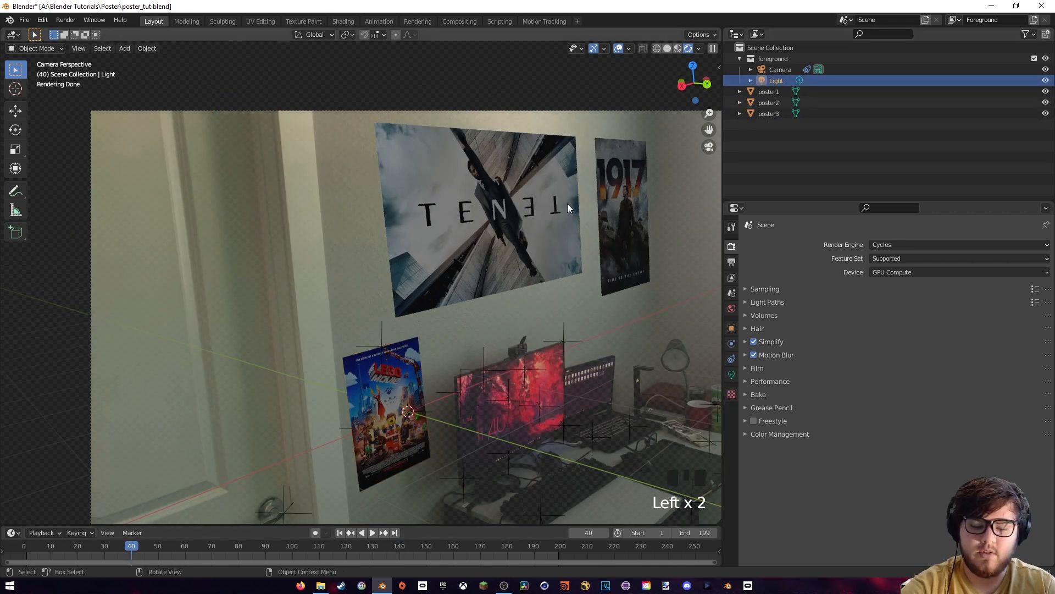
key("Delete")
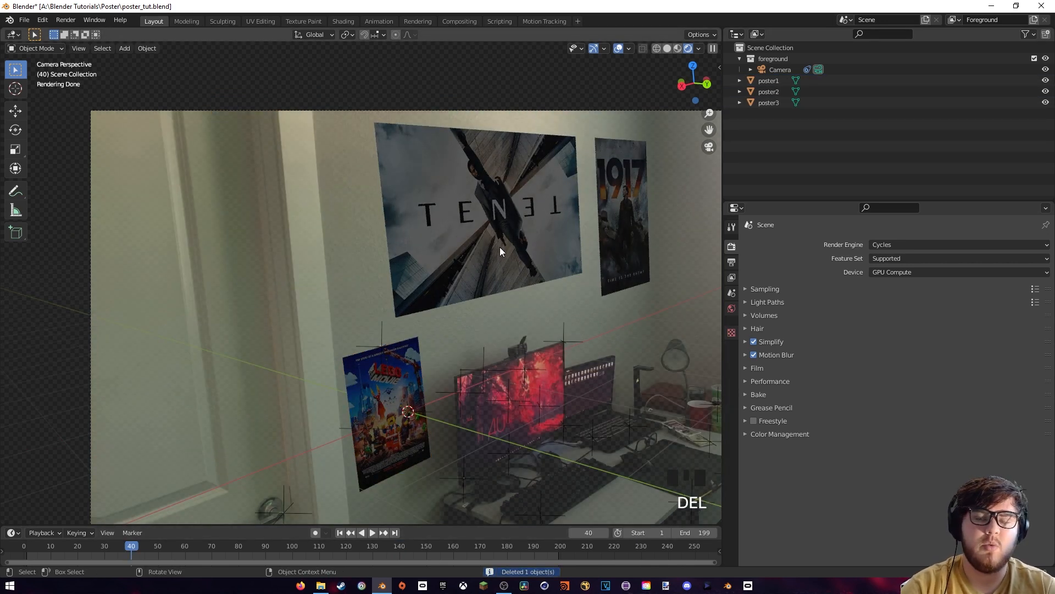
scroll(458, 270, "down", 2)
middle_click_drag(458, 269, 404, 271, "shift")
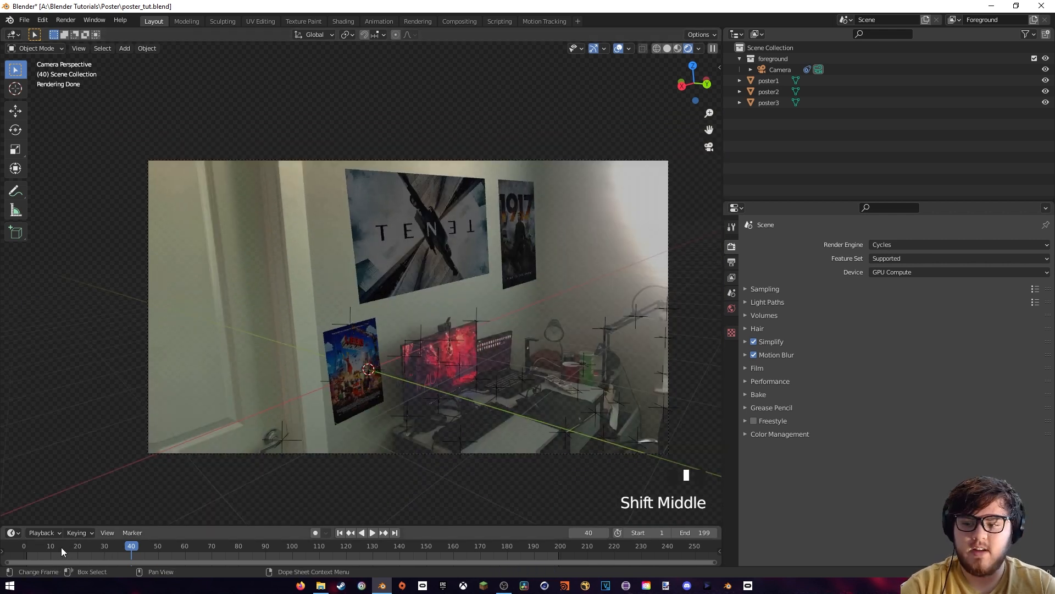
Go to frame 6 and add an area light to the scene.
left_click(41, 550)
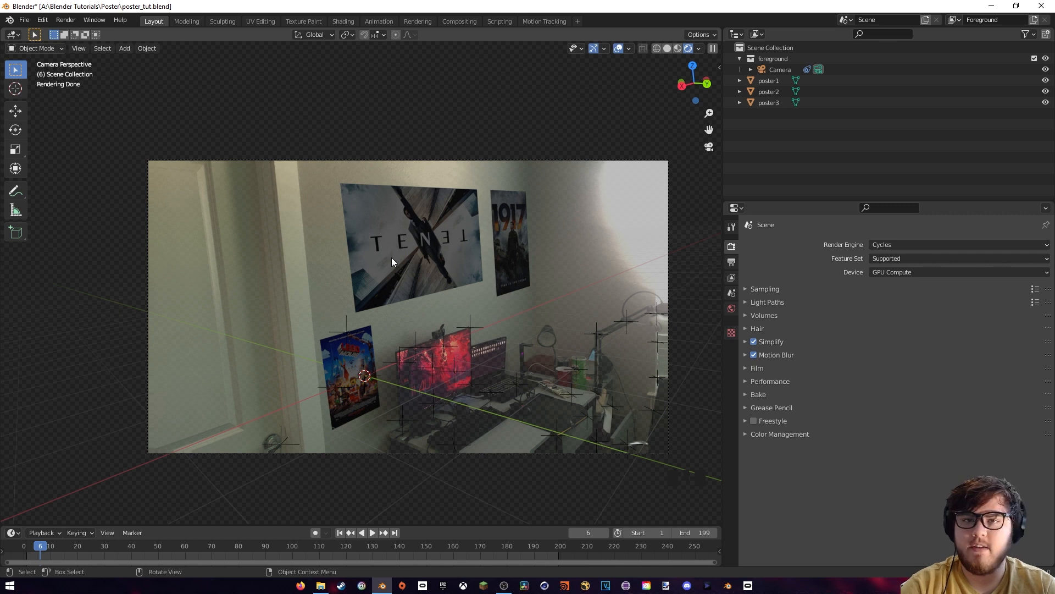
key("shift+a")
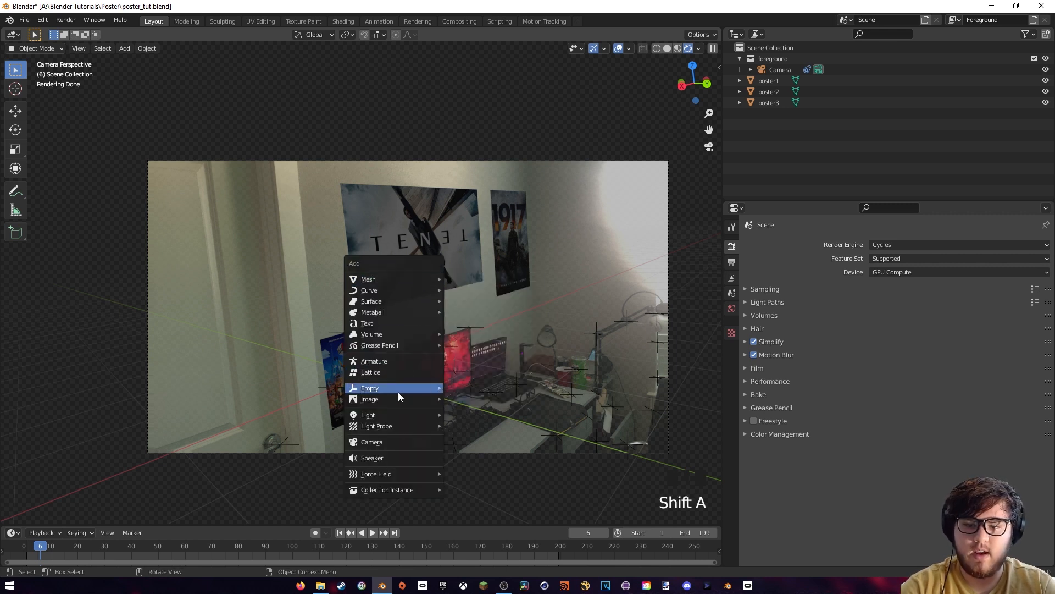
mouse_move(394, 420)
left_click(467, 450)
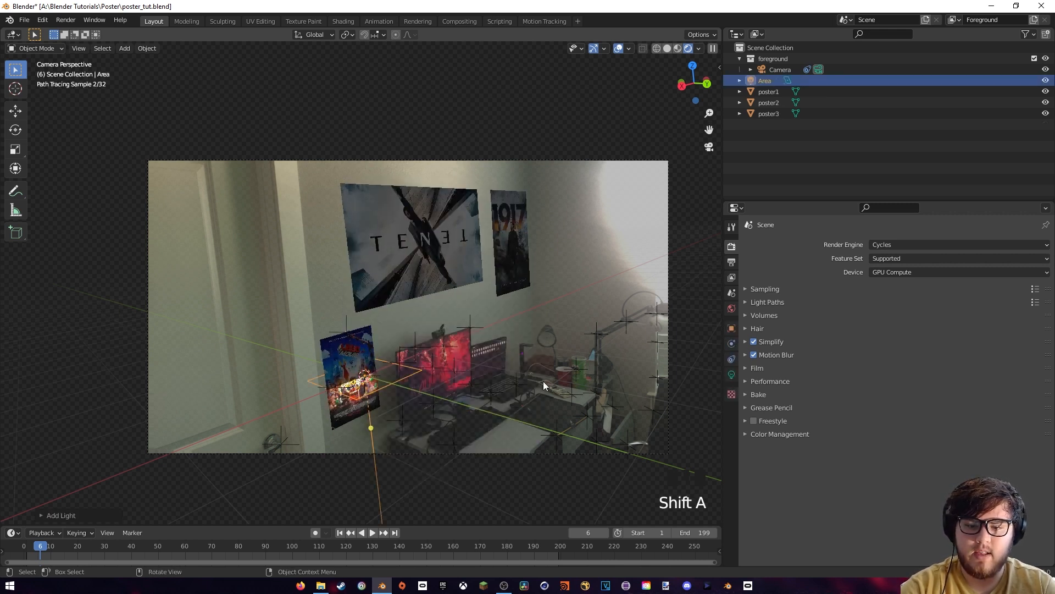
Rotate the area light 90° around the global X axis and turn it to shine along the X axis.
scroll(444, 317, "down", 1)
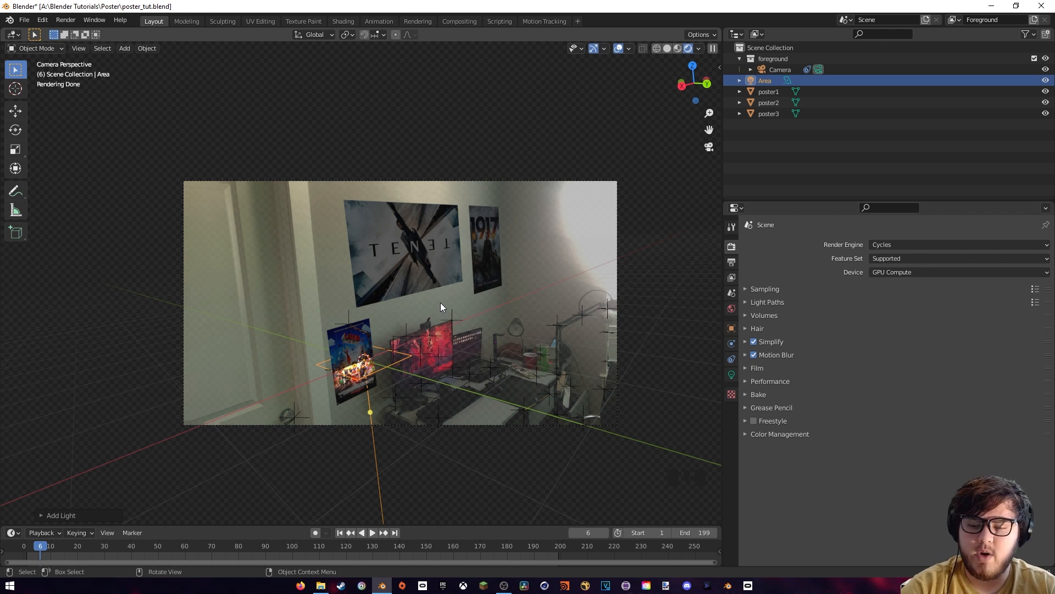
type("rx90")
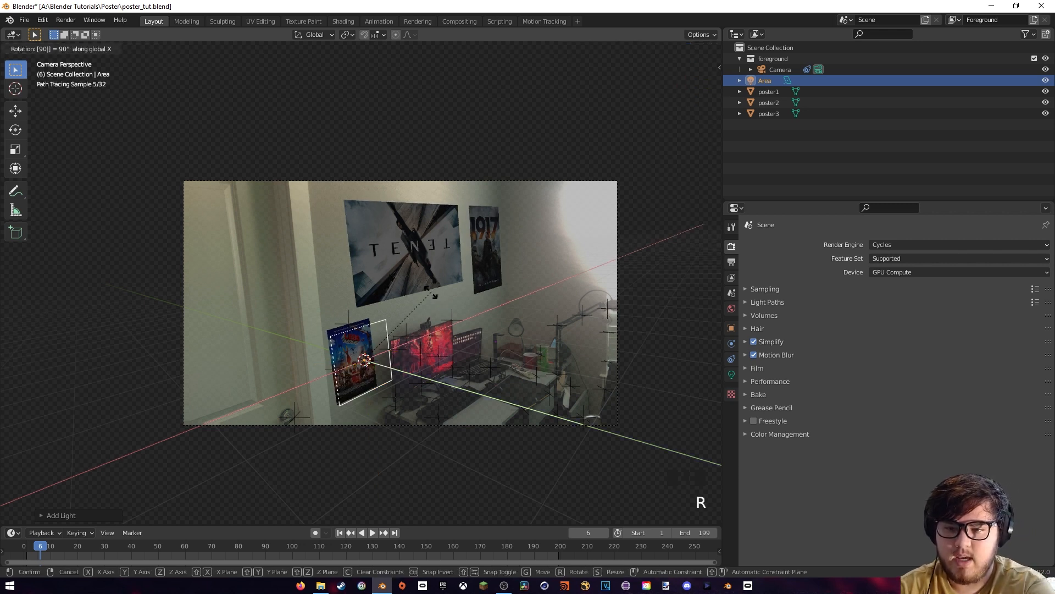
key("Return")
key("r")
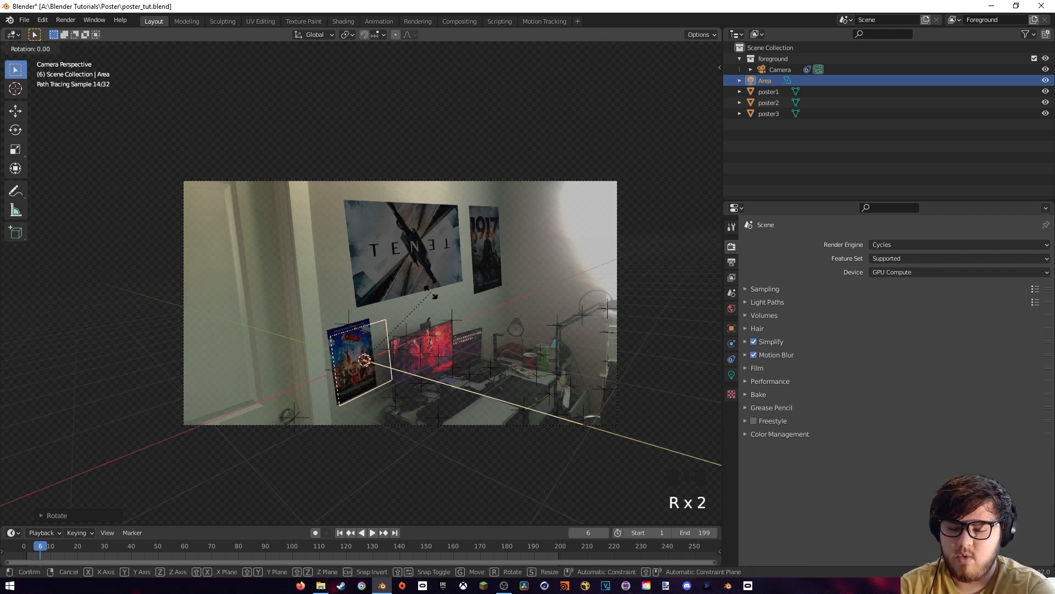
left_click(432, 297)
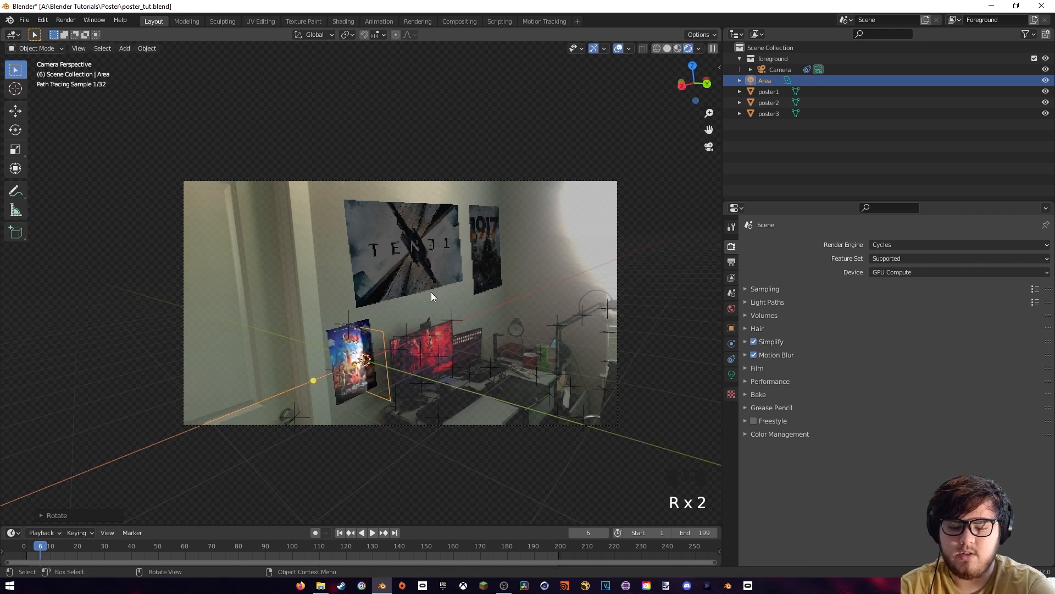
Move the area light horizontally toward the bright side of the room, scale it up about 4 times and adjust its position.
key("g")
key("shift+z")
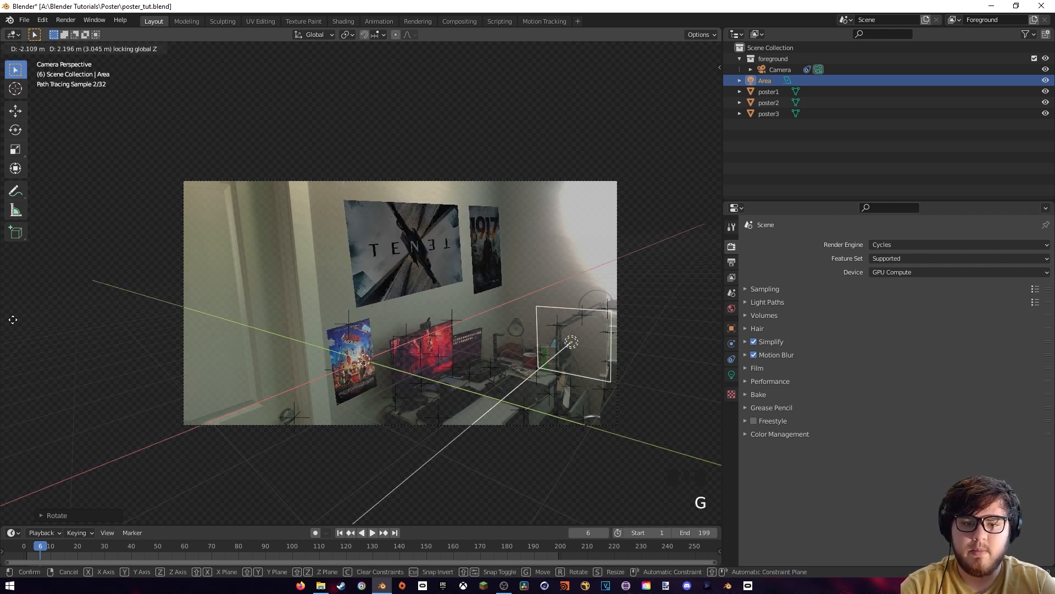
left_click(45, 282)
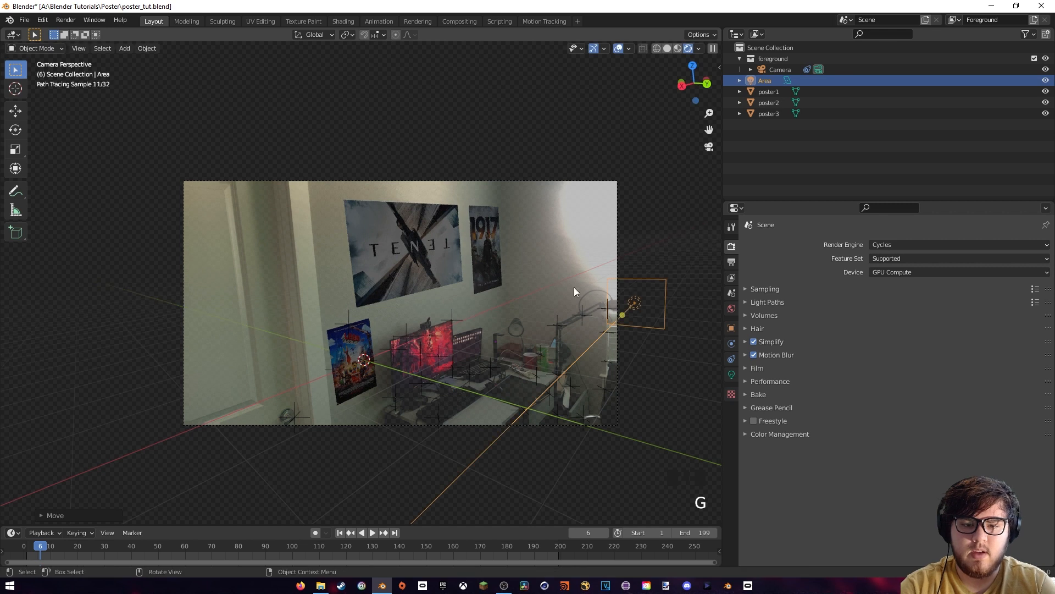
key("s")
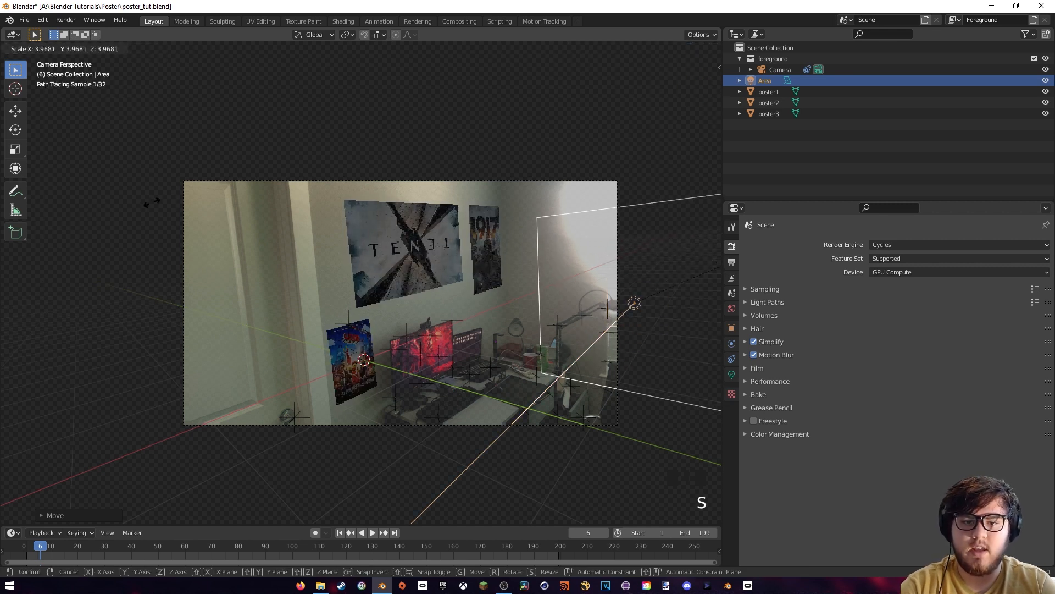
left_click(170, 196)
key("g")
left_click(618, 236)
scroll(618, 235, "down", 1)
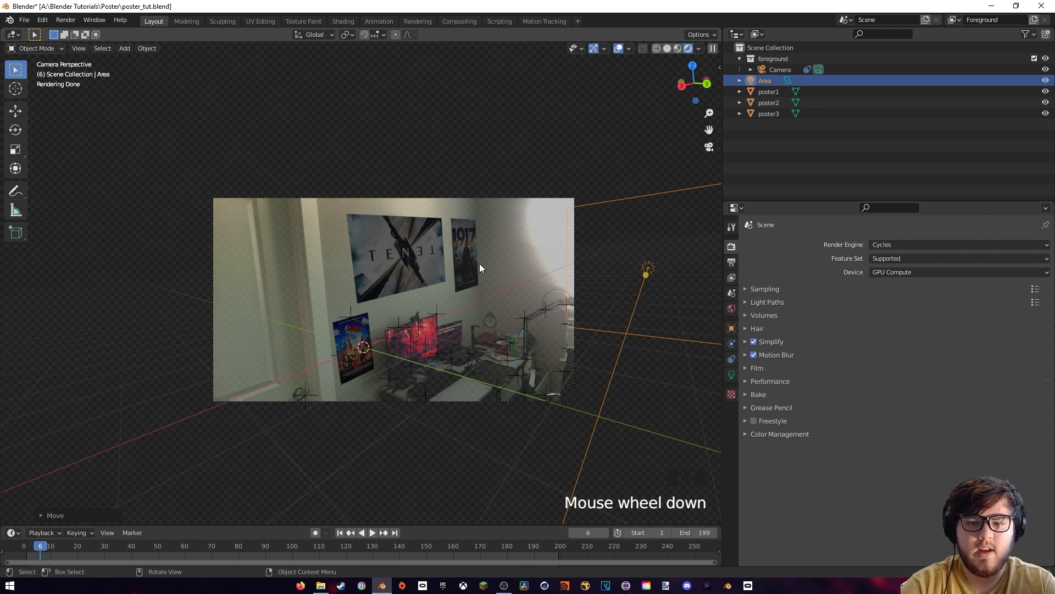
scroll(350, 351, "up", 3)
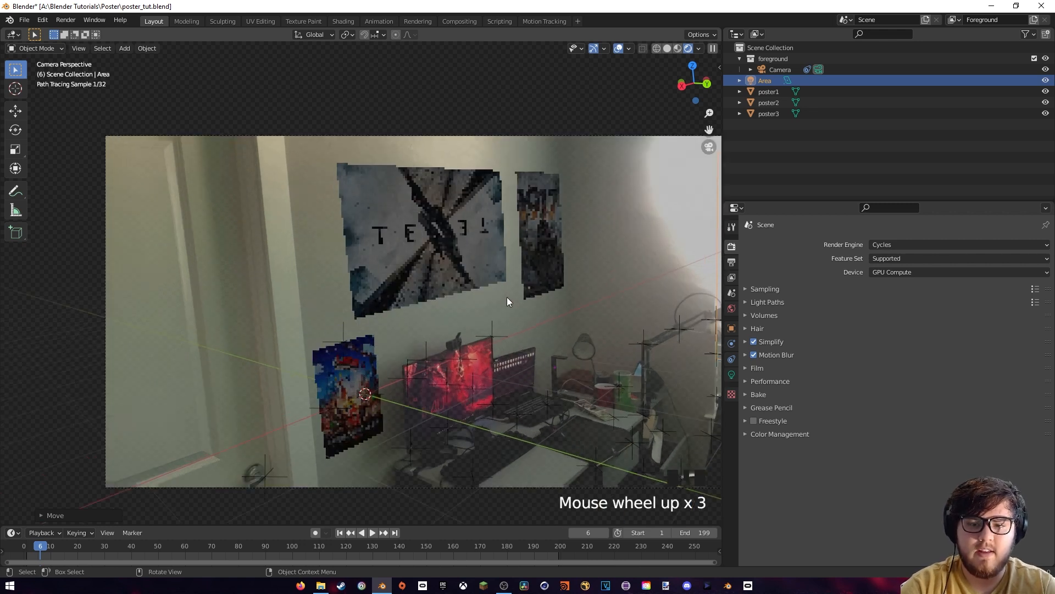
Set the area light's power to 198.8 W and save the project.
left_click(732, 375)
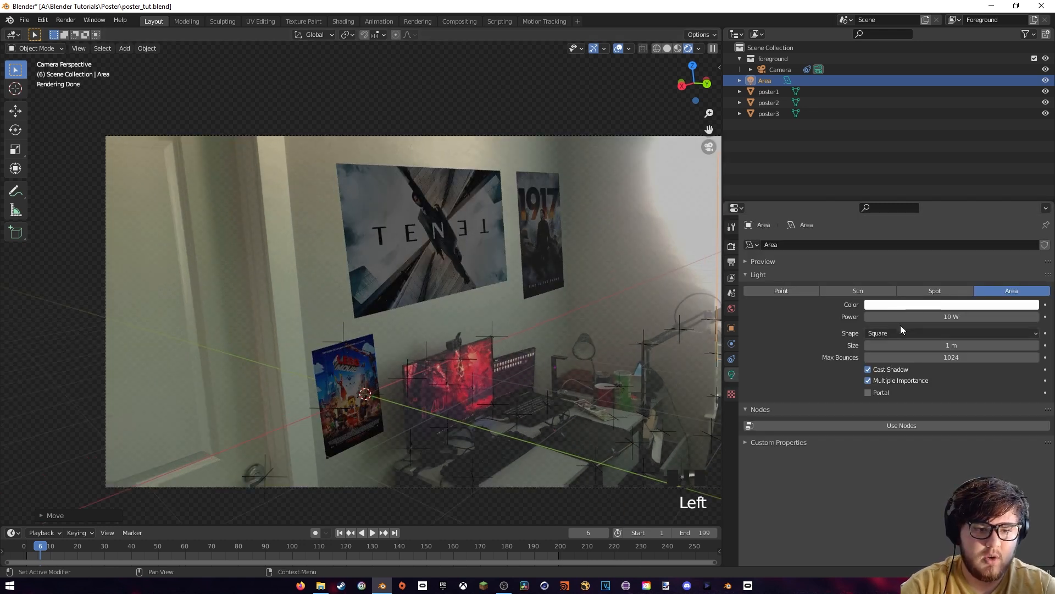
left_click_drag(902, 317, 973, 317)
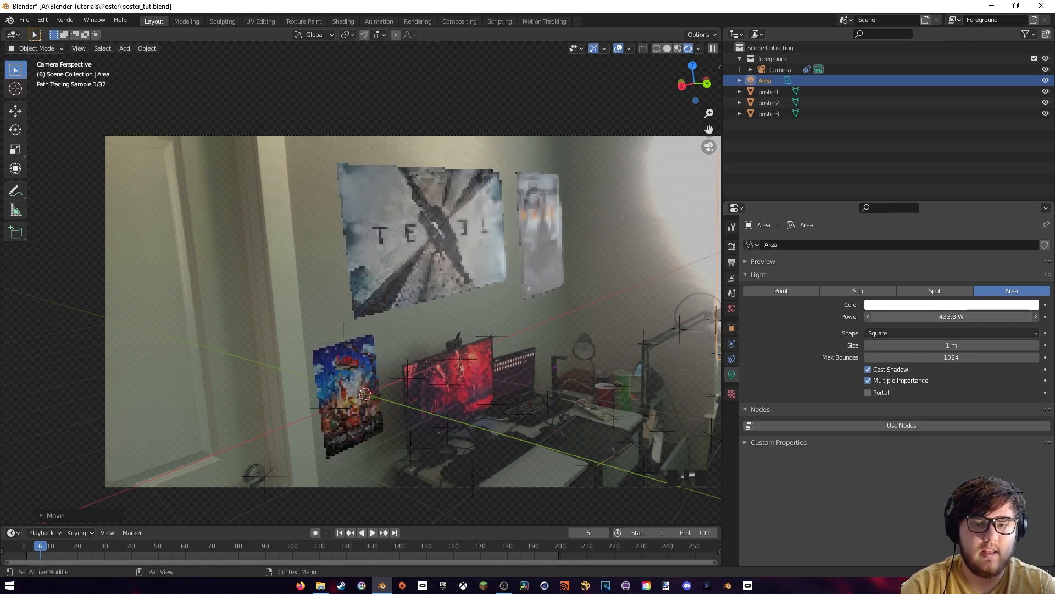
key("ctrl+s")
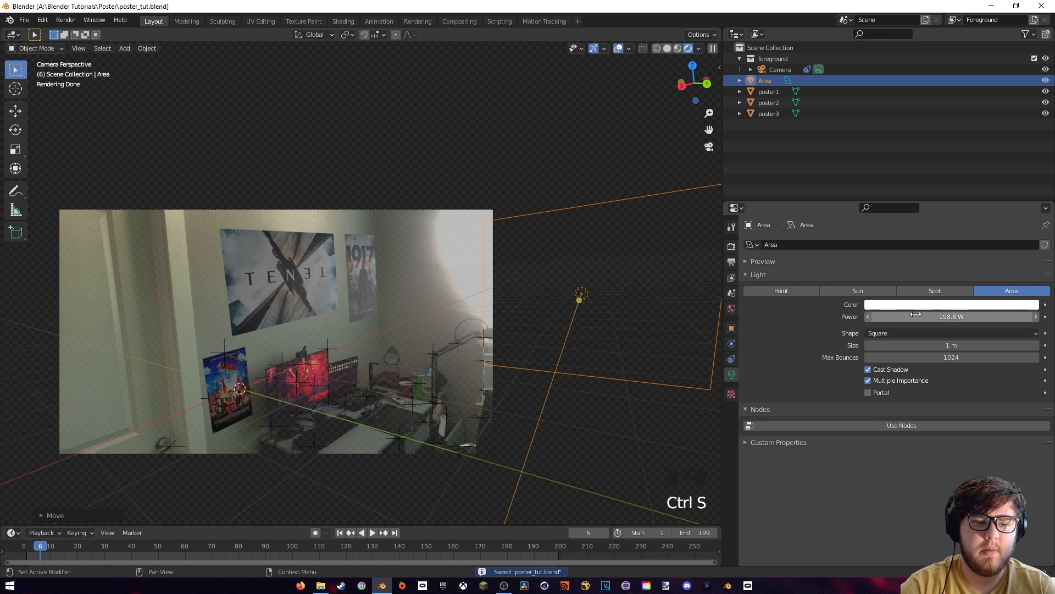
Select the Tenet poster and open its material in the Shading workspace, with a rendered view through the camera.
scroll(575, 220, "up", 3)
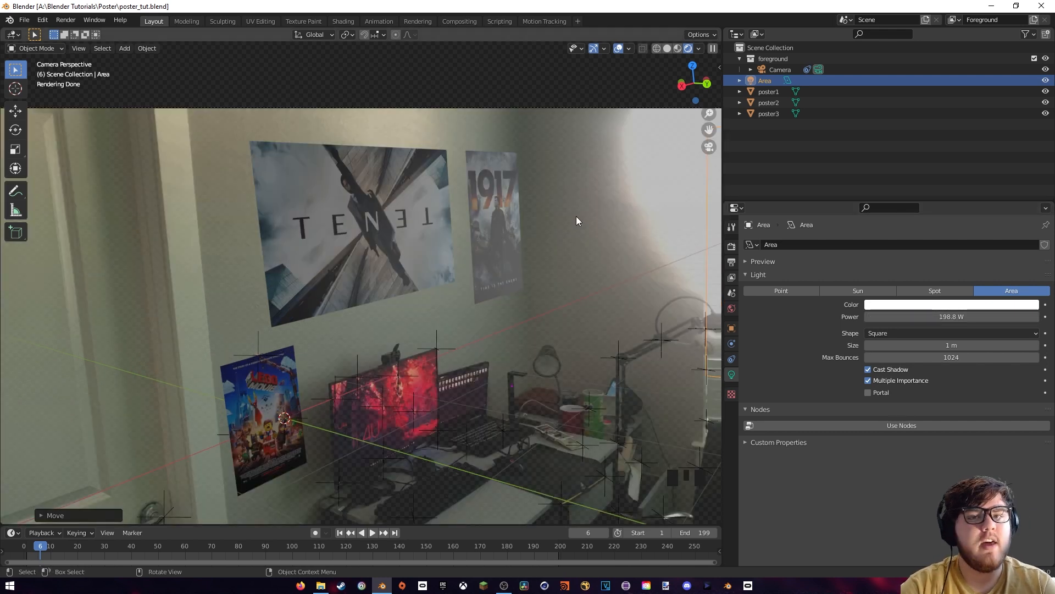
scroll(576, 220, "up", 3)
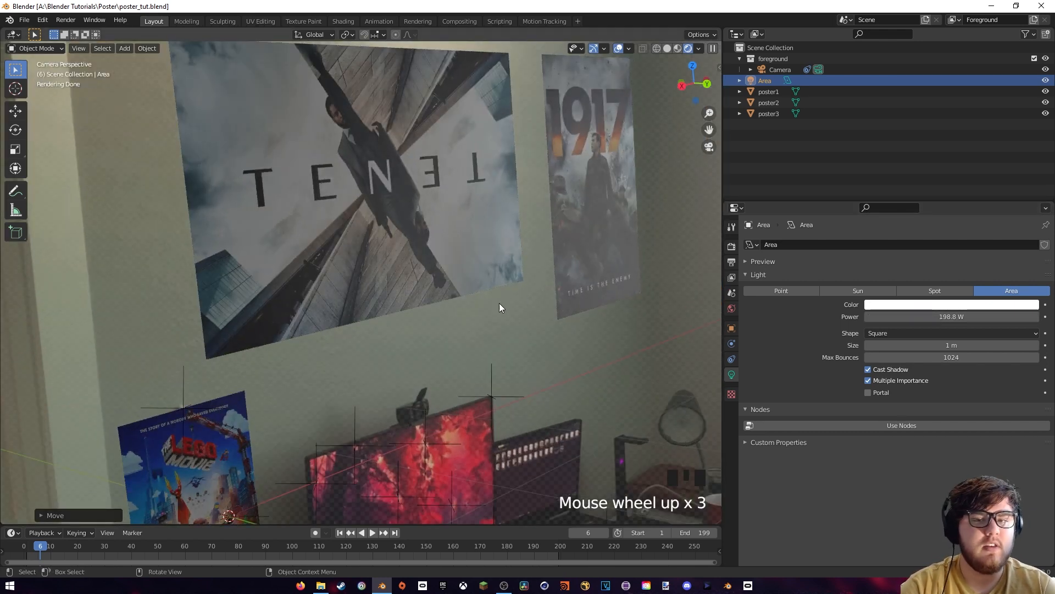
middle_click_drag(499, 307, 460, 316, "shift")
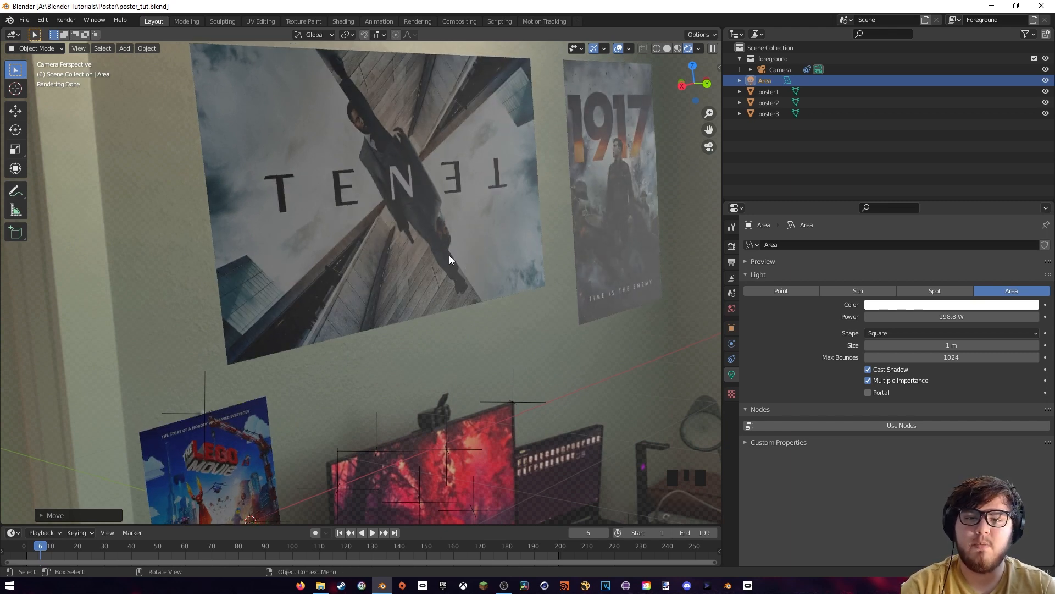
left_click(412, 186)
left_click(343, 22)
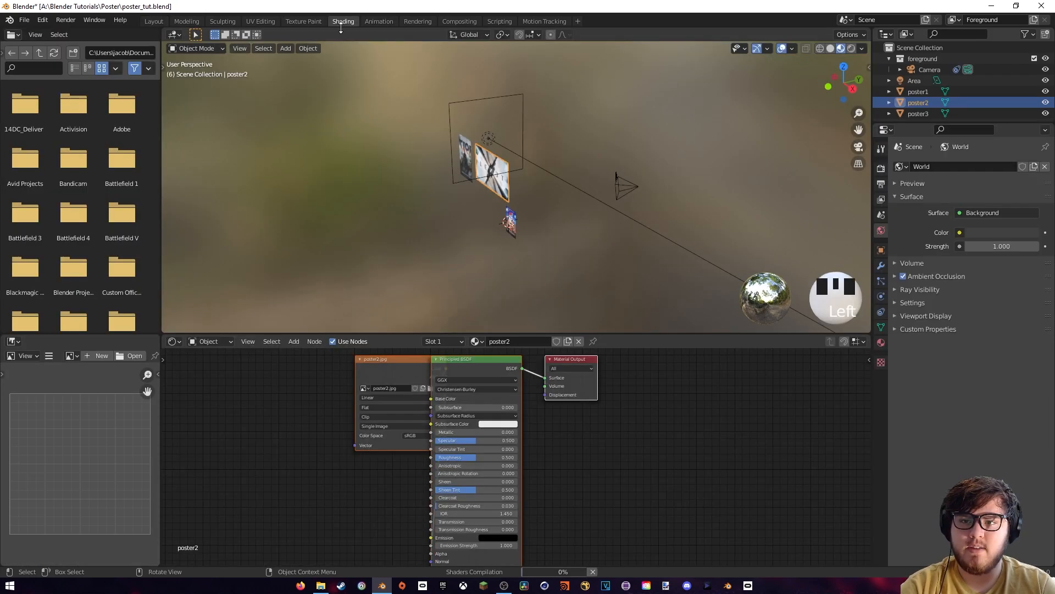
key("KP_0")
key("z")
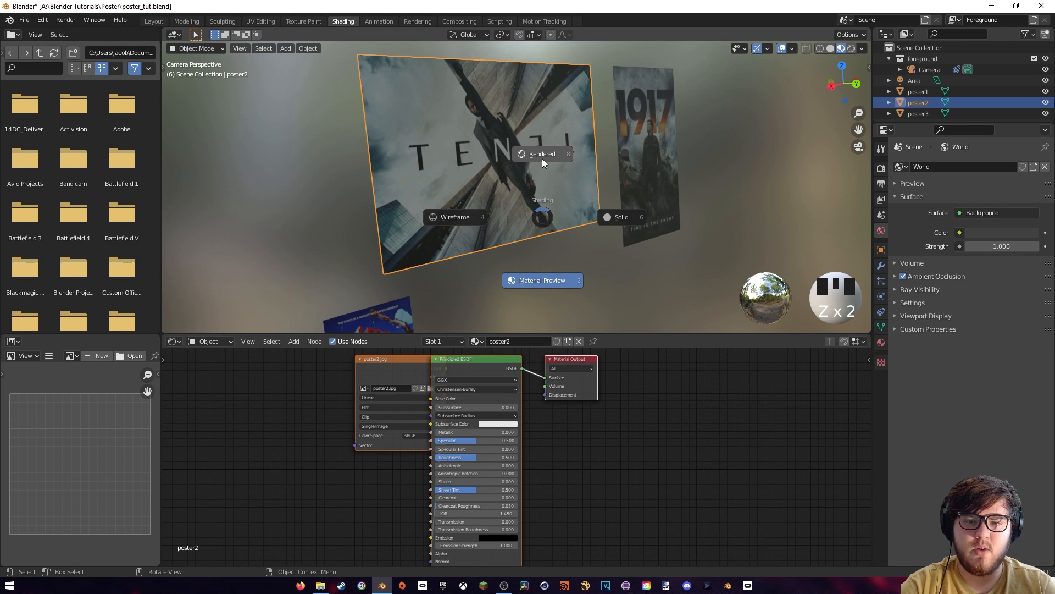
key("z")
scroll(542, 160, "up", 3)
middle_click_drag(541, 161, 456, 149, "shift")
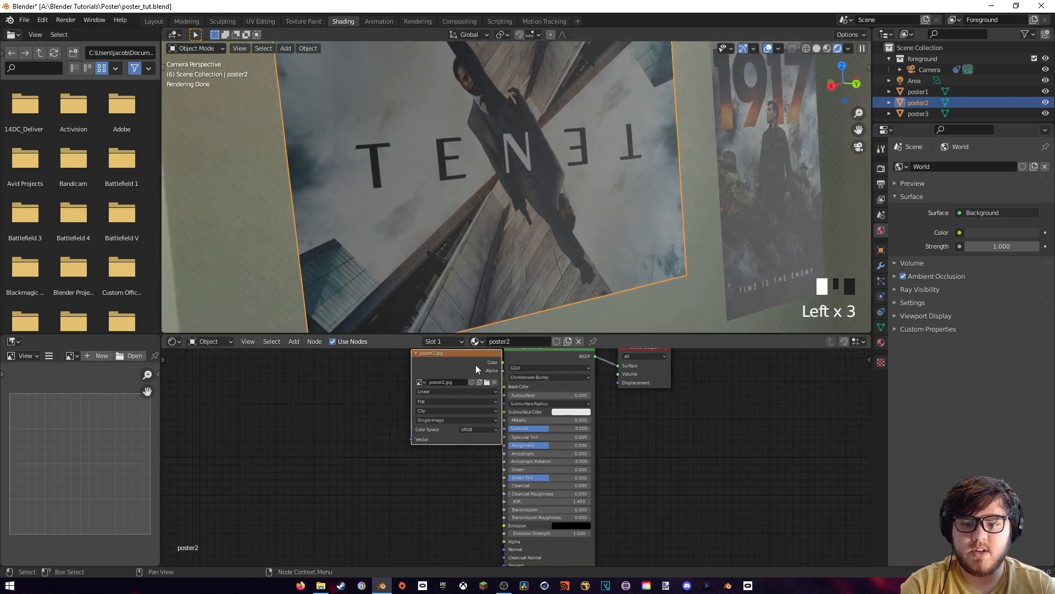
Move the poster2.jpg image node away from the Principled BSDF to expose their links.
left_click_drag(476, 364, 366, 384)
mouse_move(436, 402)
middle_mouse_down()
mouse_move(460, 379)
mouse_move(448, 393)
middle_mouse_up()
scroll(467, 234, "down", 2)
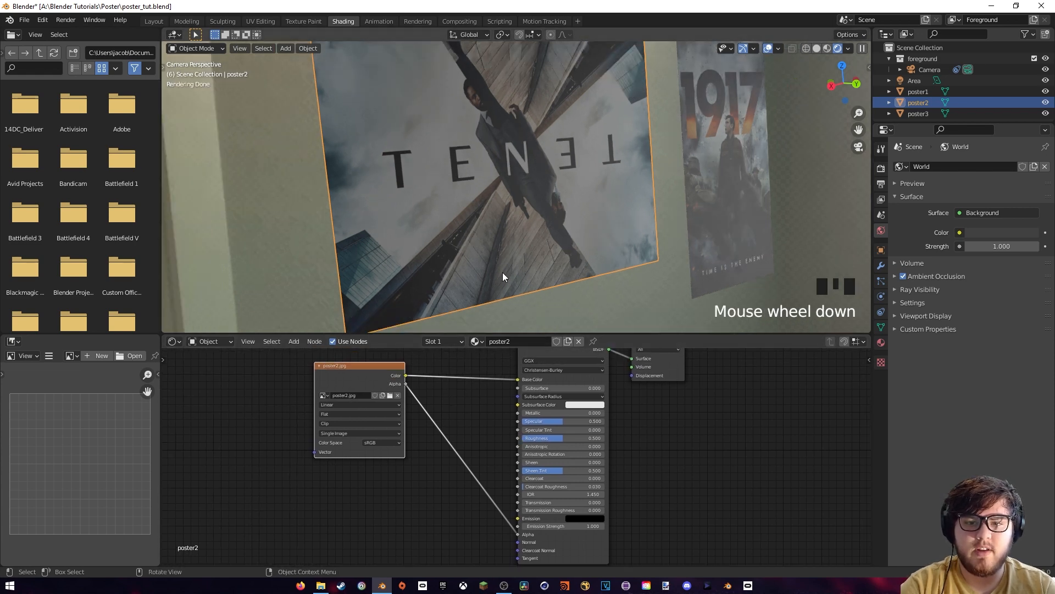
scroll(529, 177, "up", 2)
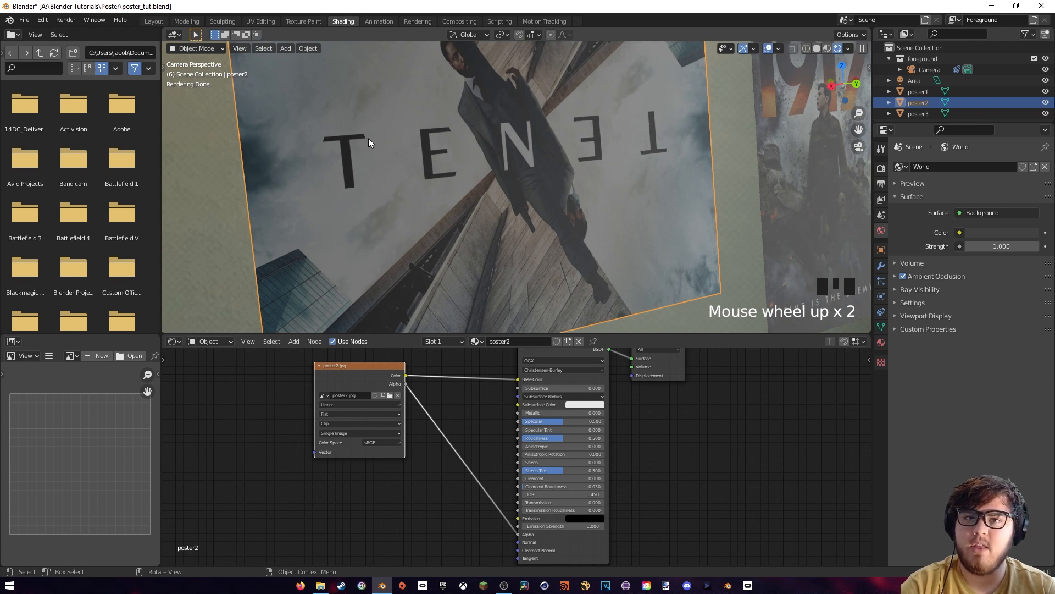
middle_click_drag(368, 138, 541, 267, "shift")
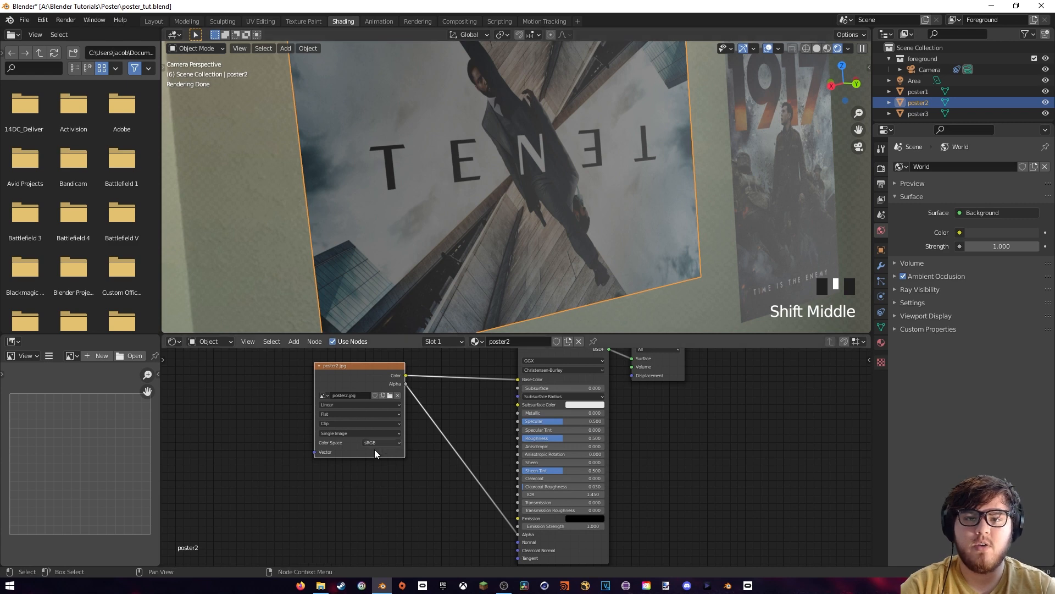
Add an Image Texture node below the poster2.jpg node and load Poster_footage.mov into it.
middle_click_drag(374, 449, 470, 379)
key("shift+a")
type("ima")
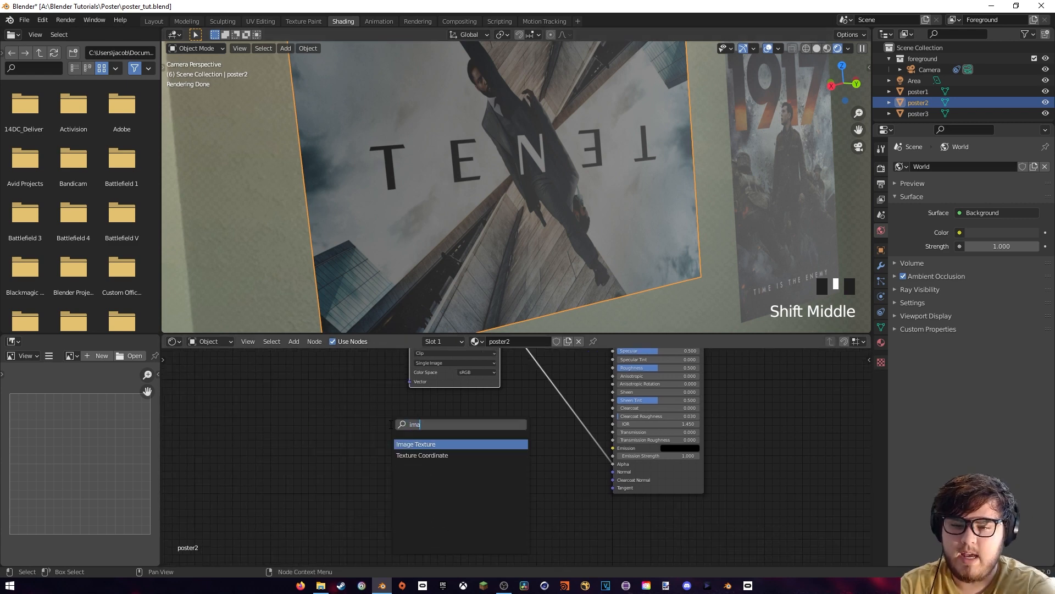
type("ge")
left_click(425, 443)
left_click(426, 443)
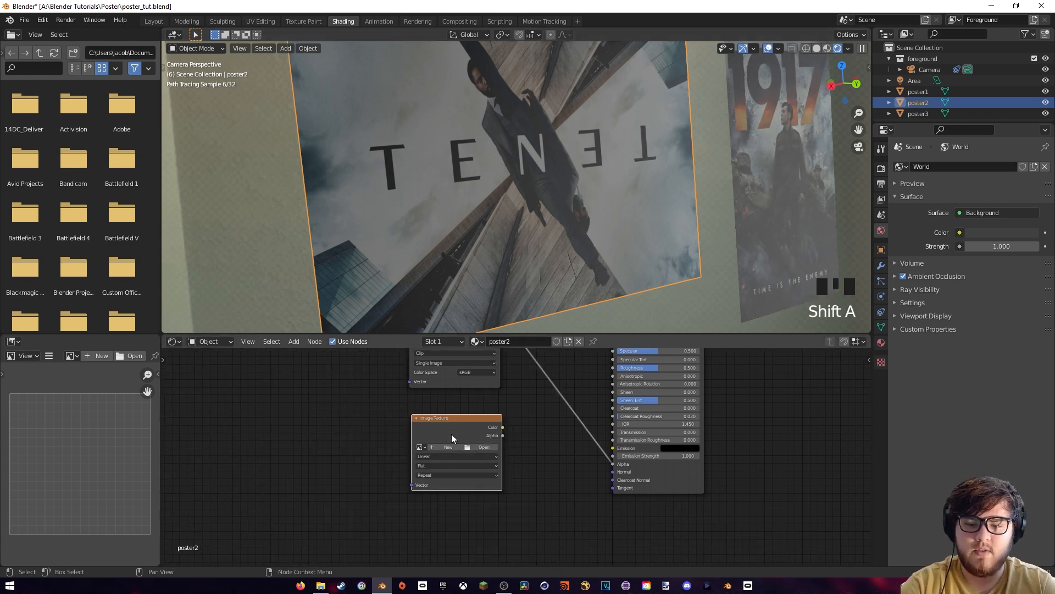
left_click(482, 447)
double_click(426, 137)
scroll(528, 440, "up", 3)
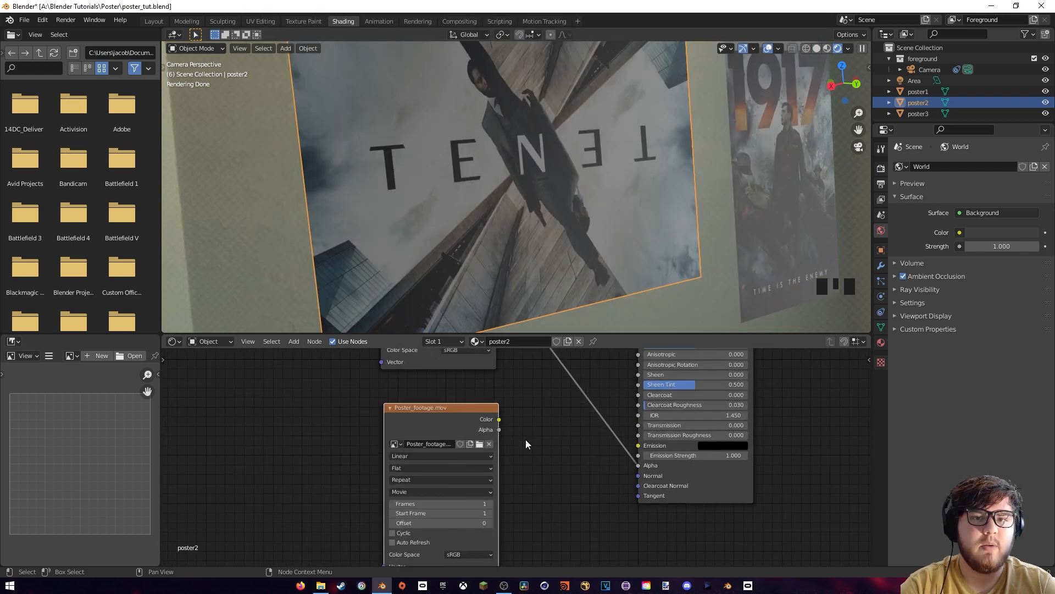
Set the frame count of the Poster_footage.mov texture to 199.
middle_click_drag(542, 467, 542, 413)
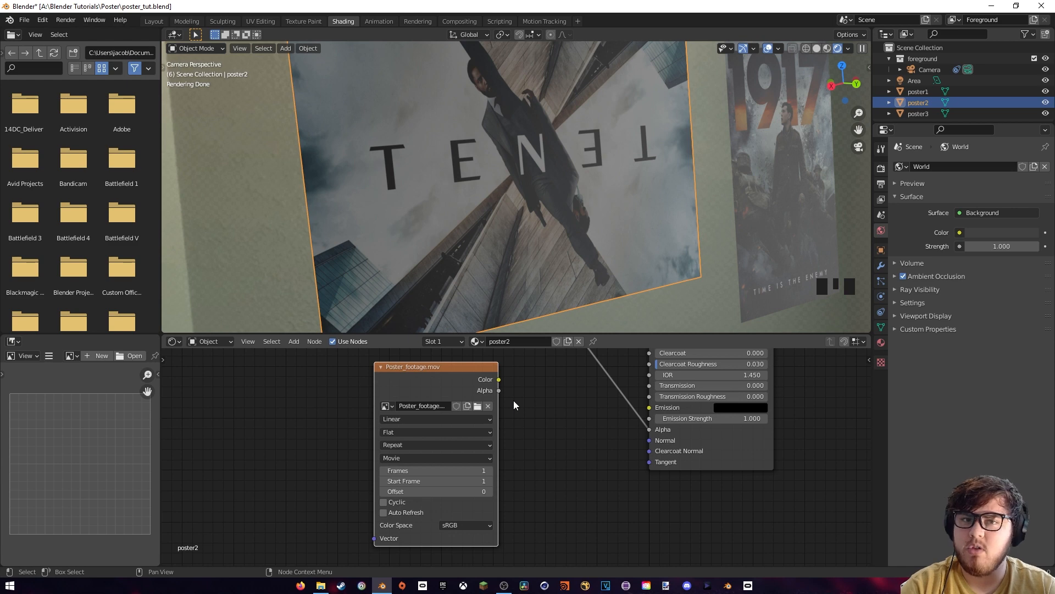
left_click(462, 472)
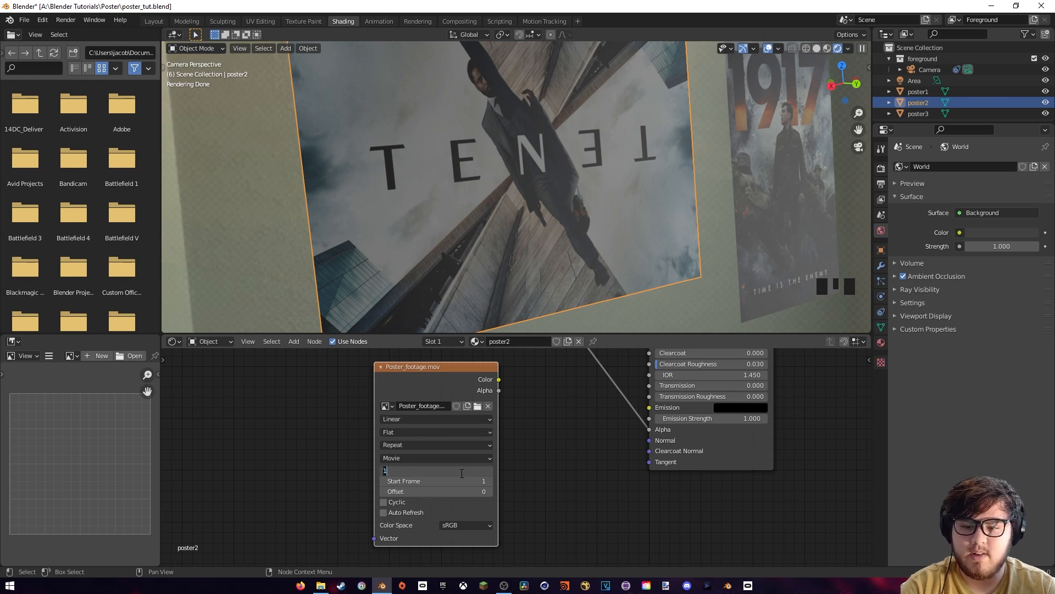
type("199")
key("Return")
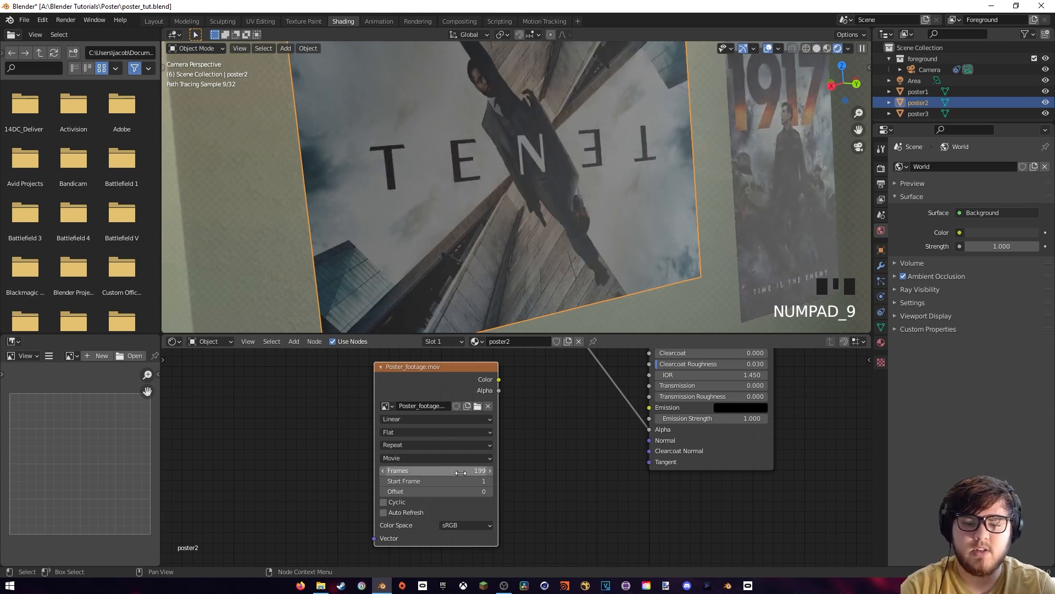
Connect the footage texture's Color output to the Roughness input of the Principled BSDF and inspect the poster's reflections.
middle_click_drag(545, 397, 475, 516, "shift")
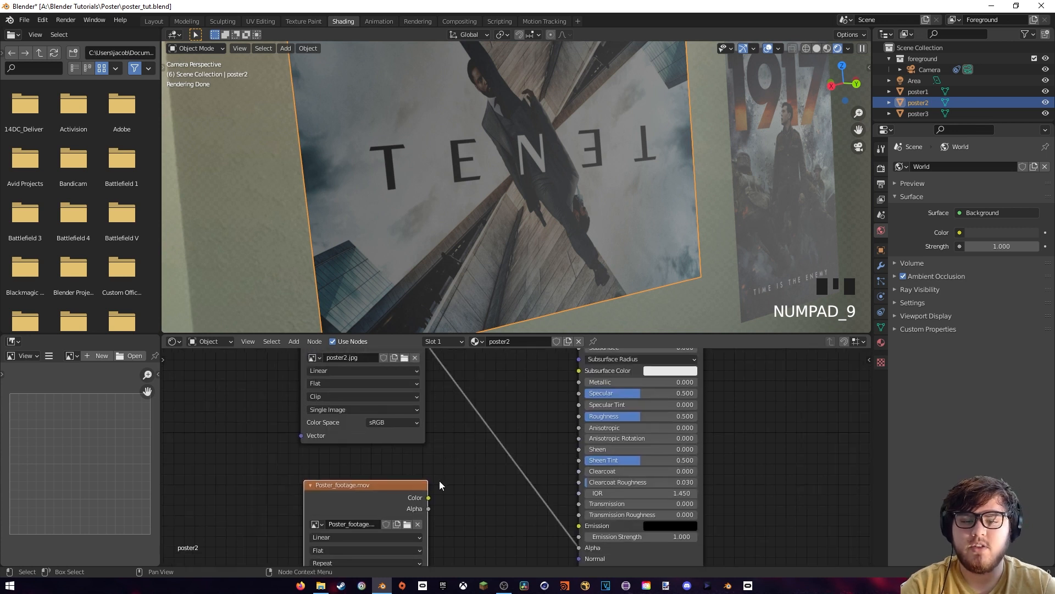
left_click_drag(428, 498, 578, 416)
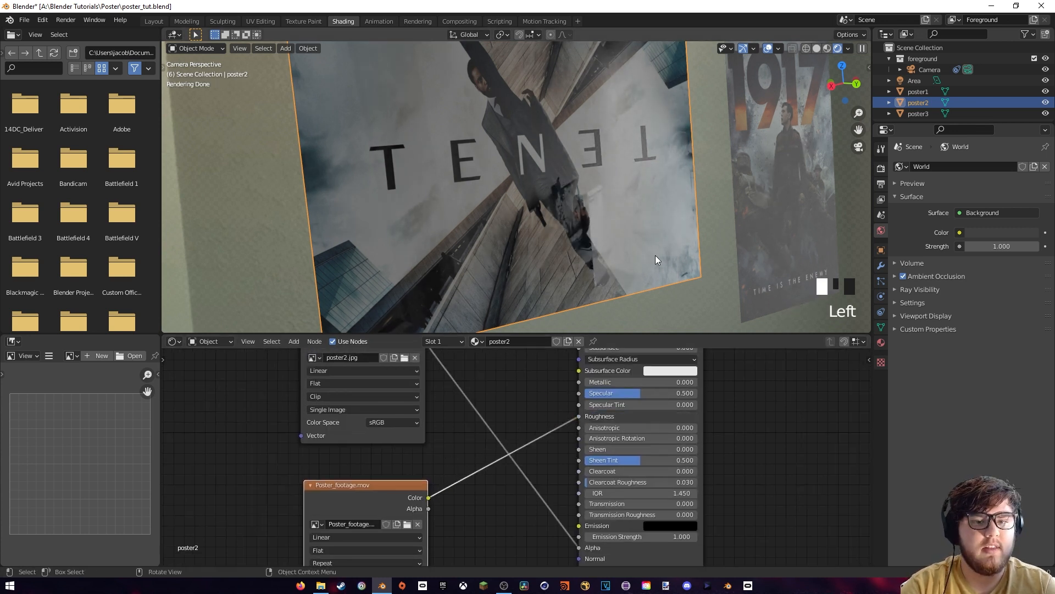
scroll(653, 243, "down", 3)
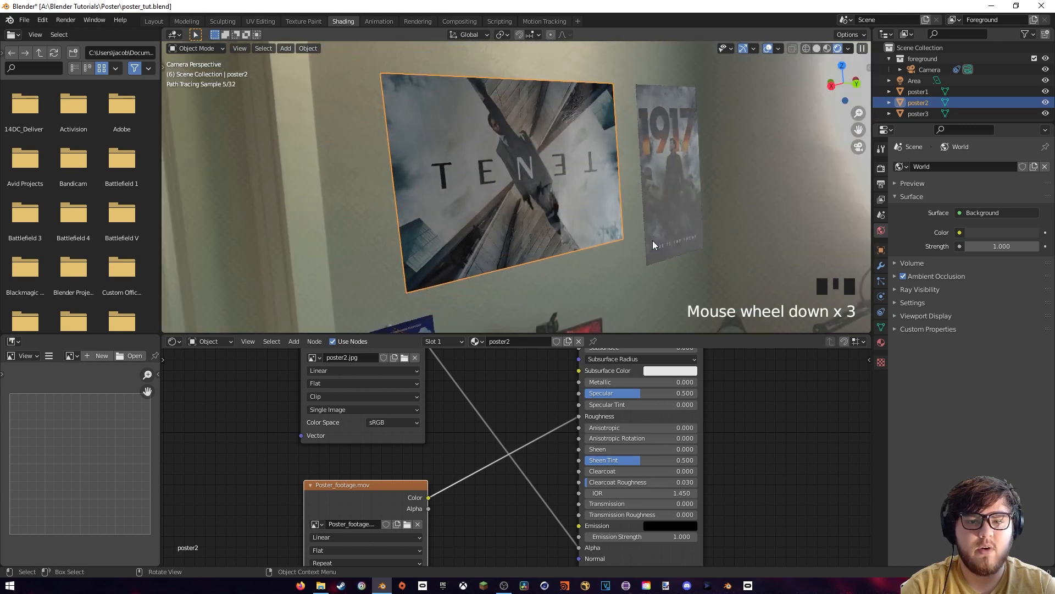
scroll(651, 244, "up", 1)
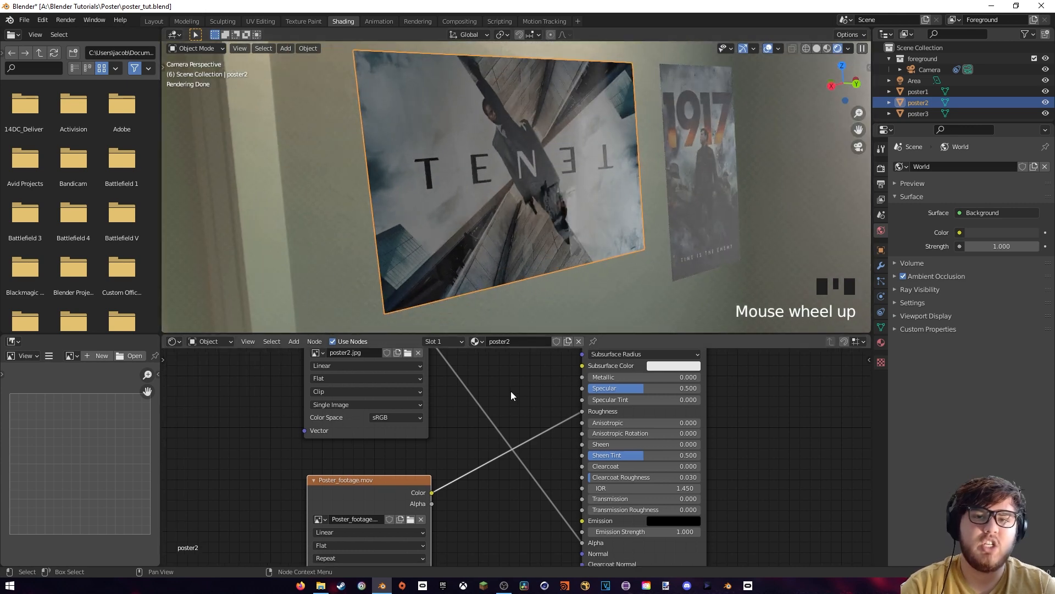
Preview the footage texture directly on the poster and add Mapping and Texture Coordinate nodes to it.
left_click(407, 490, "ctrl+shift")
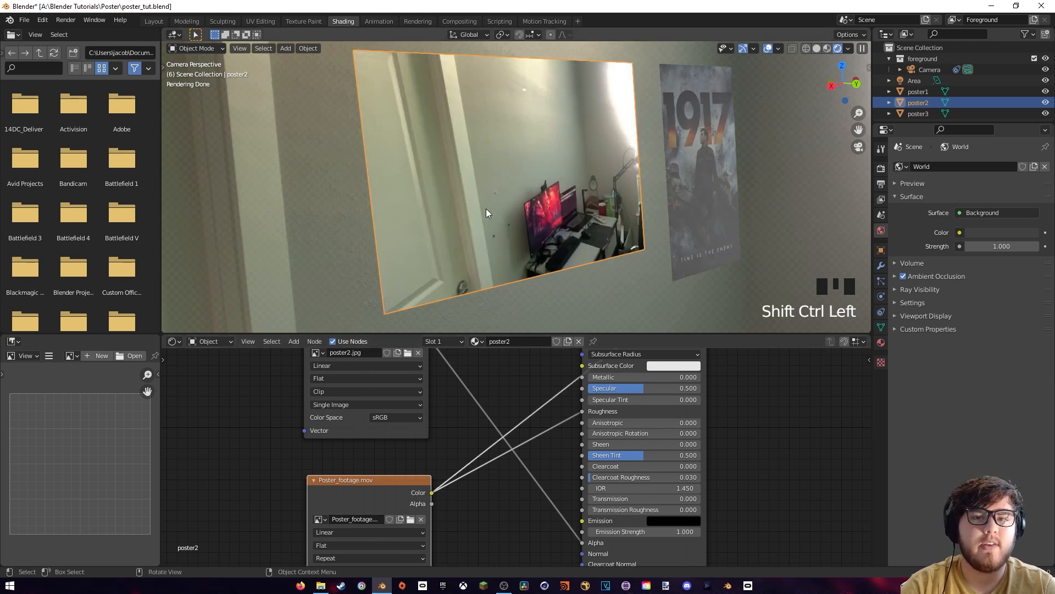
middle_click_drag(539, 253, 575, 210, "shift")
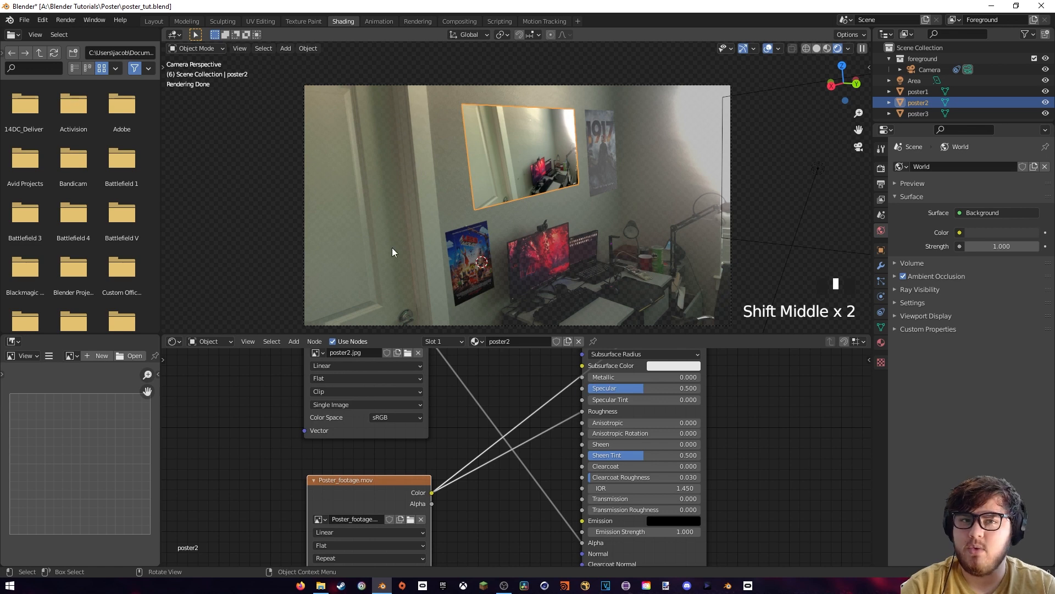
middle_click_drag(510, 406, 580, 300)
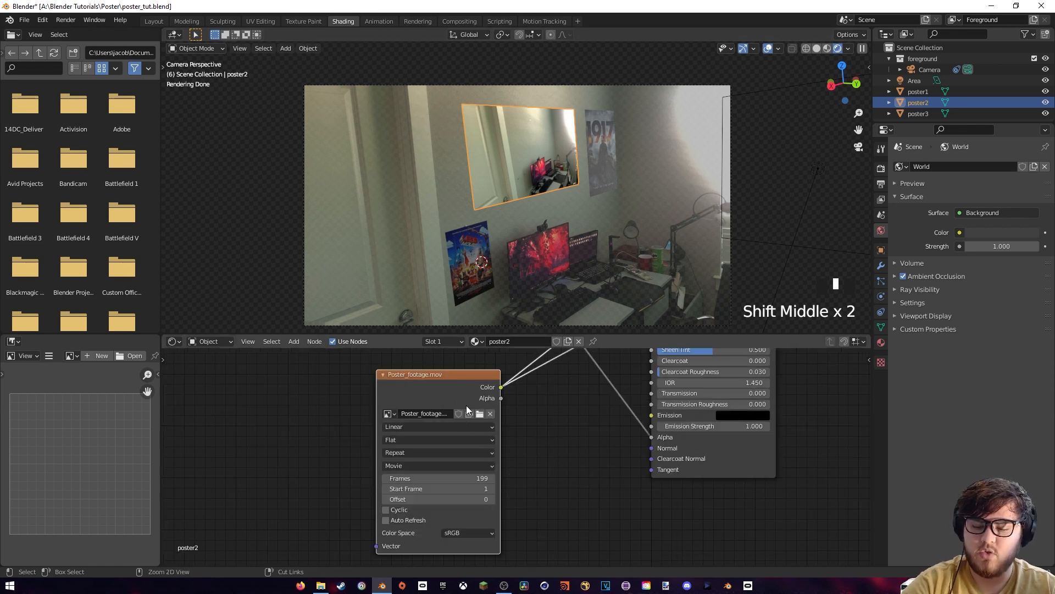
key("ctrl+t")
middle_click_drag(414, 373, 501, 355)
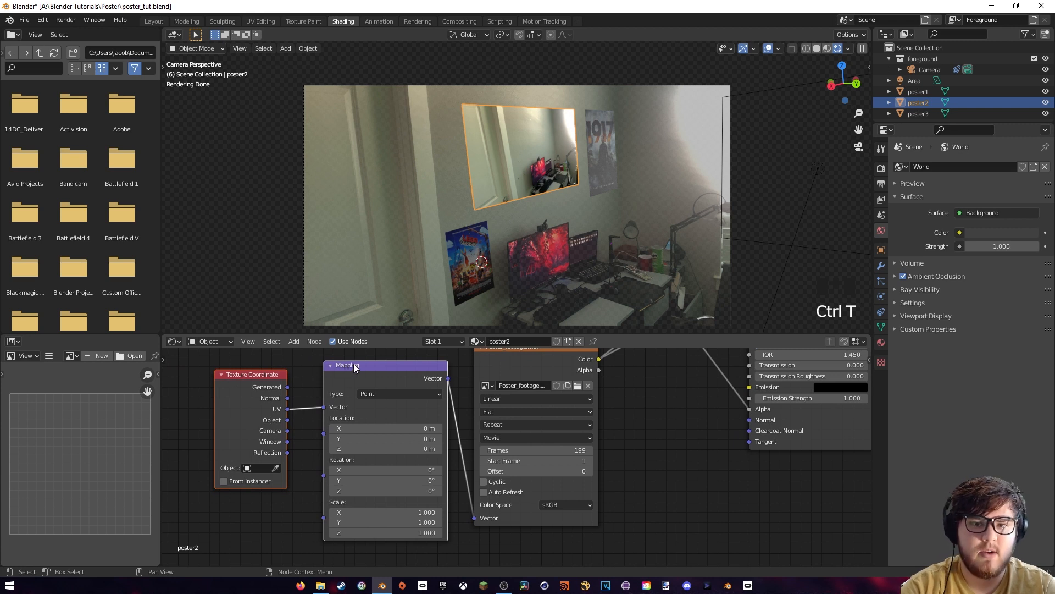
middle_click_drag(354, 364, 390, 389)
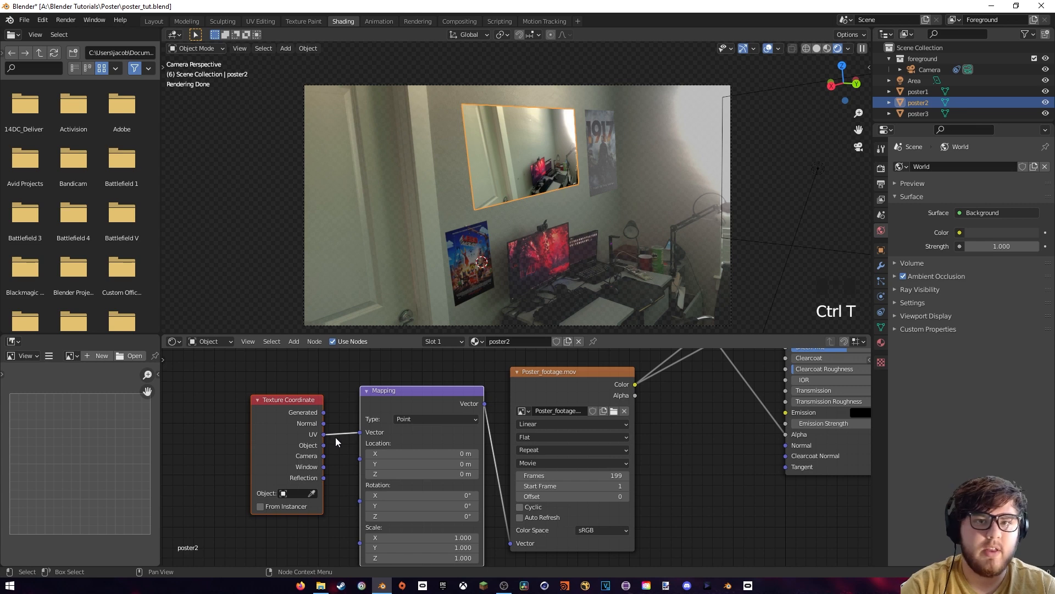
Drive the Mapping node's Vector with the Window coordinates and examine how the footage lines up on the poster.
left_click_drag(323, 466, 360, 432)
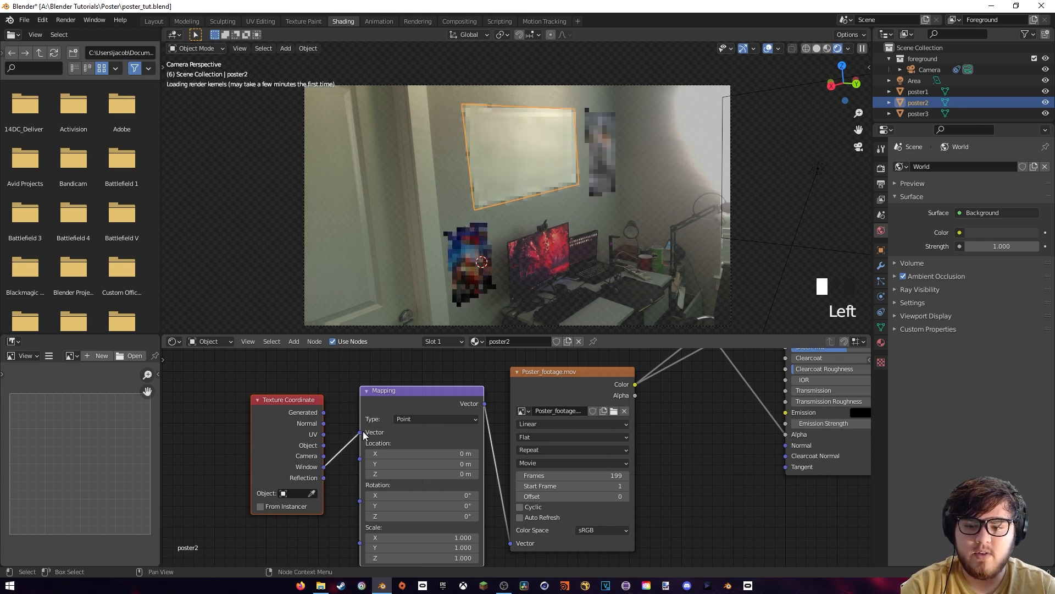
scroll(510, 210, "up", 4)
middle_click_drag(510, 210, 535, 240, "shift")
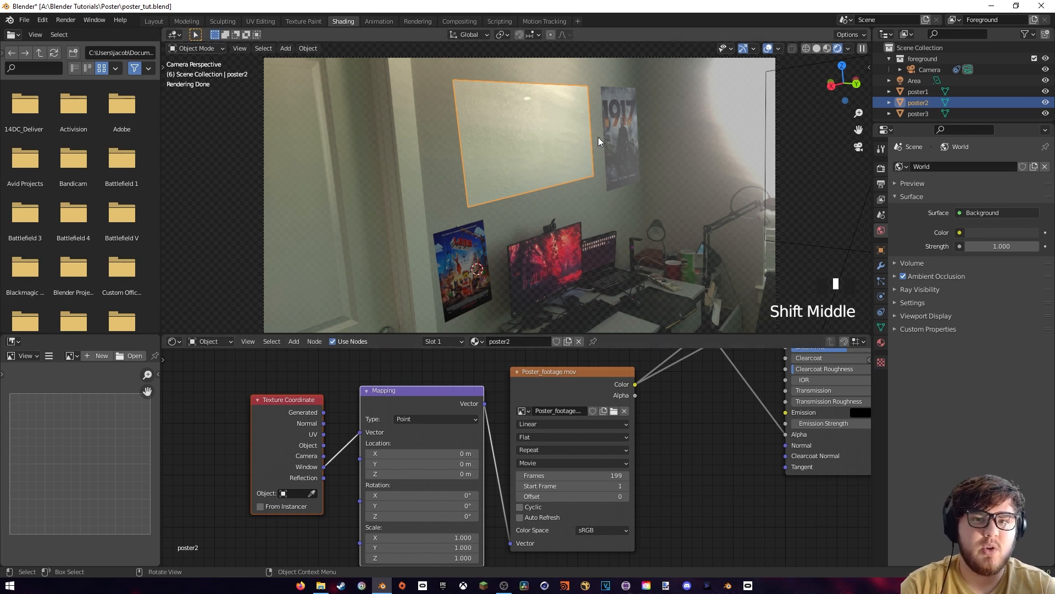
scroll(652, 131, "up", 4)
mouse_move(650, 151)
middle_mouse_down("shift")
mouse_move(533, 190)
mouse_move(483, 263)
middle_mouse_up("shift")
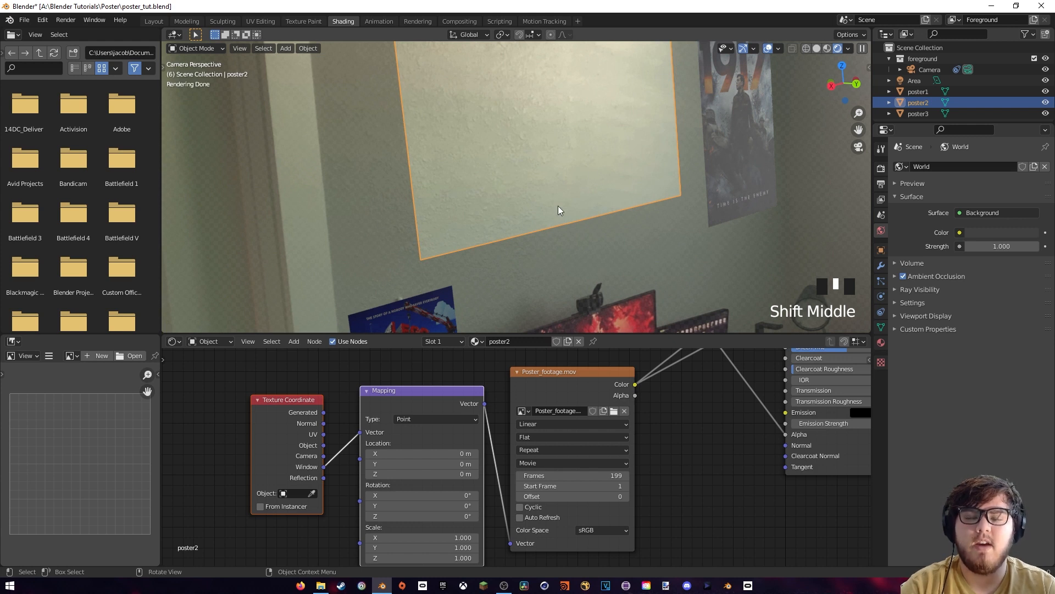
Restore the Principled BSDF as poster2's surface output and view the poster's shading up close.
middle_click_drag(703, 352, 375, 572, "shift")
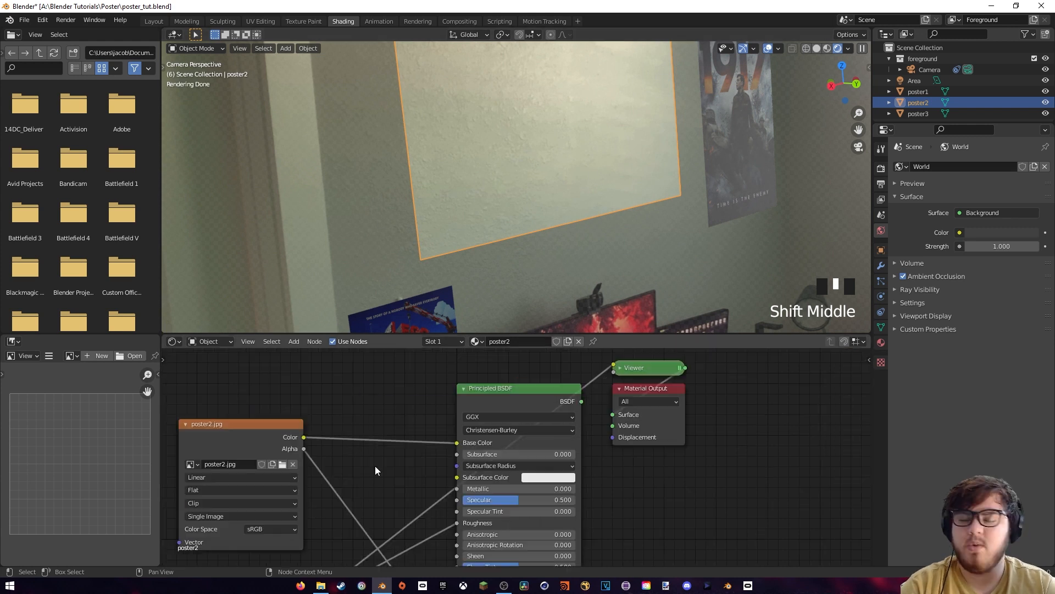
left_click(553, 398, "ctrl+shift")
middle_click_drag(553, 427, 674, 350, "shift")
scroll(526, 233, "up", 4)
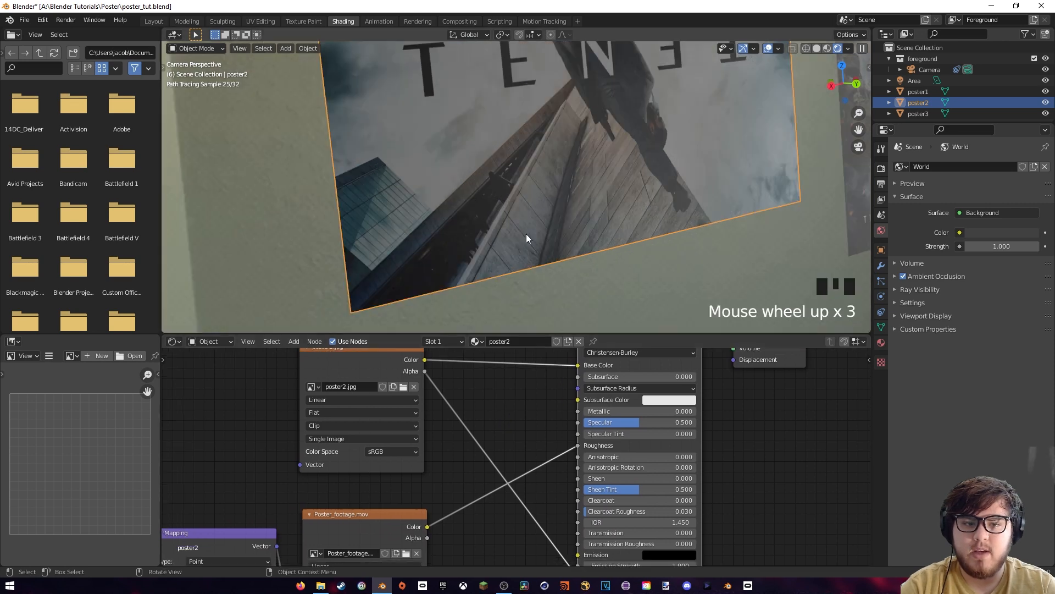
middle_click_drag(452, 480, 485, 425, "shift")
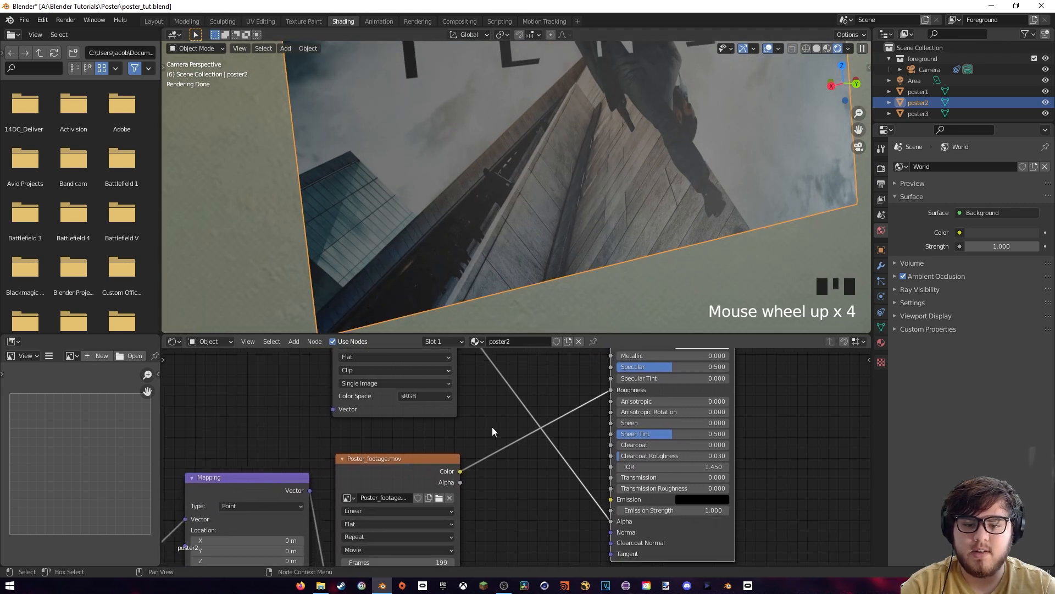
Insert a ColorRamp node between the Poster_footage.mov texture's Color output and the Principled BSDF's Roughness input.
key("shift+a")
left_click(486, 421)
type("color")
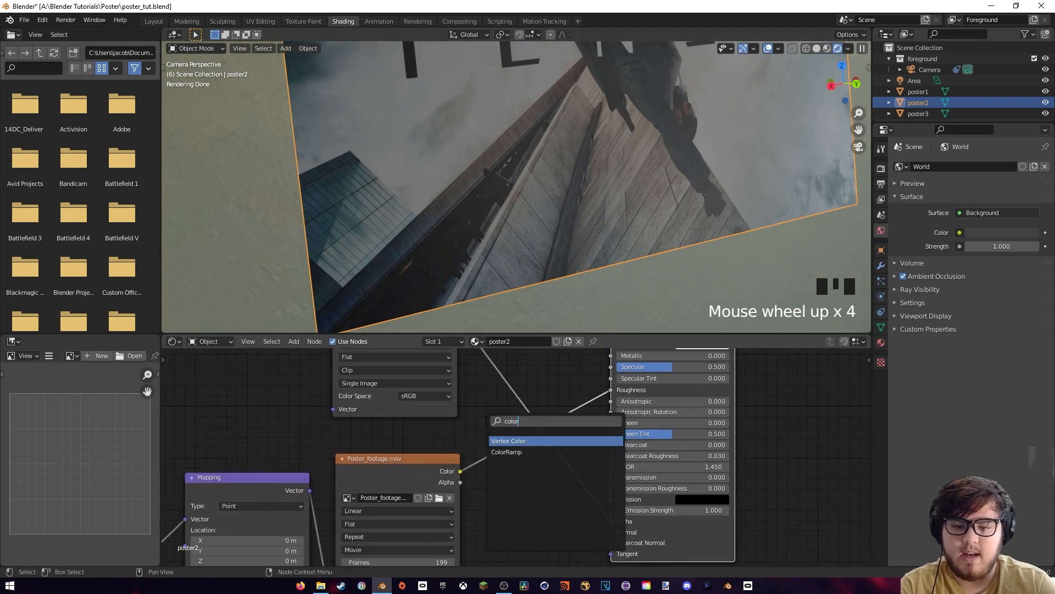
left_click(509, 452)
left_click(523, 468)
middle_click_drag(525, 481, 438, 480, "shift")
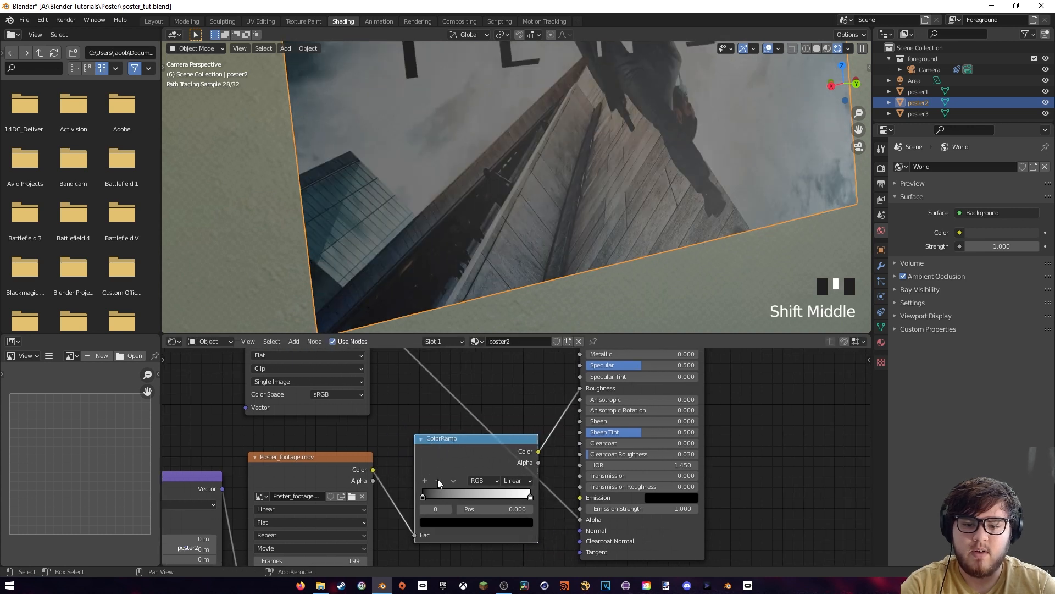
Set the ColorRamp's white stop to 0.582 and its black stop to 0.255, and check the effect on the poster's reflections.
left_click_drag(531, 498, 484, 499)
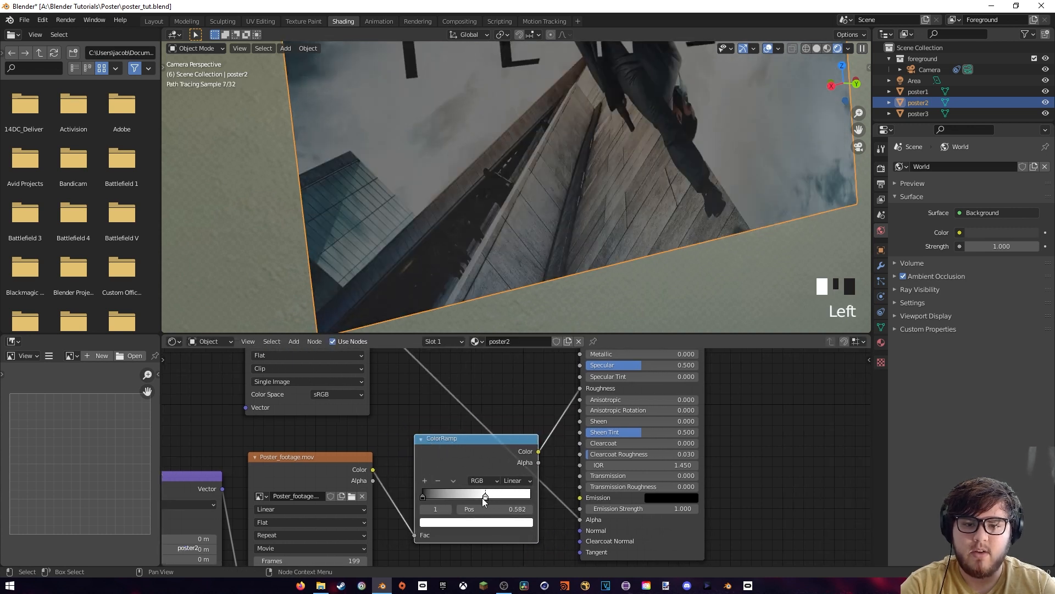
mouse_move(479, 462)
left_mouse_down()
mouse_move(481, 441)
mouse_move(470, 467)
left_mouse_up()
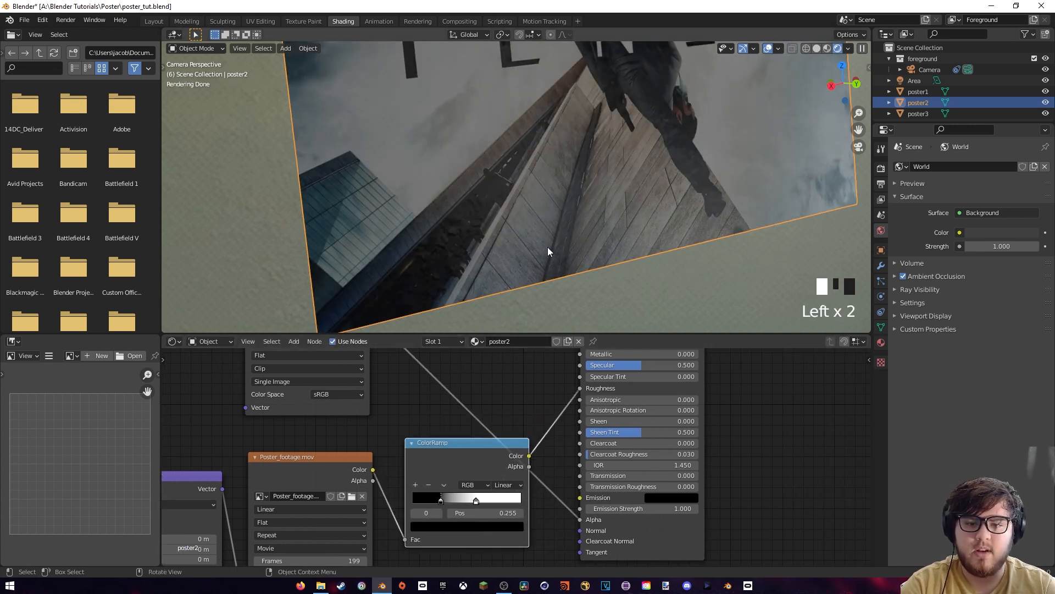
mouse_move(559, 191)
middle_mouse_down("shift")
mouse_move(497, 221)
mouse_move(555, 203)
middle_mouse_up("shift")
scroll(556, 208, "up", 3)
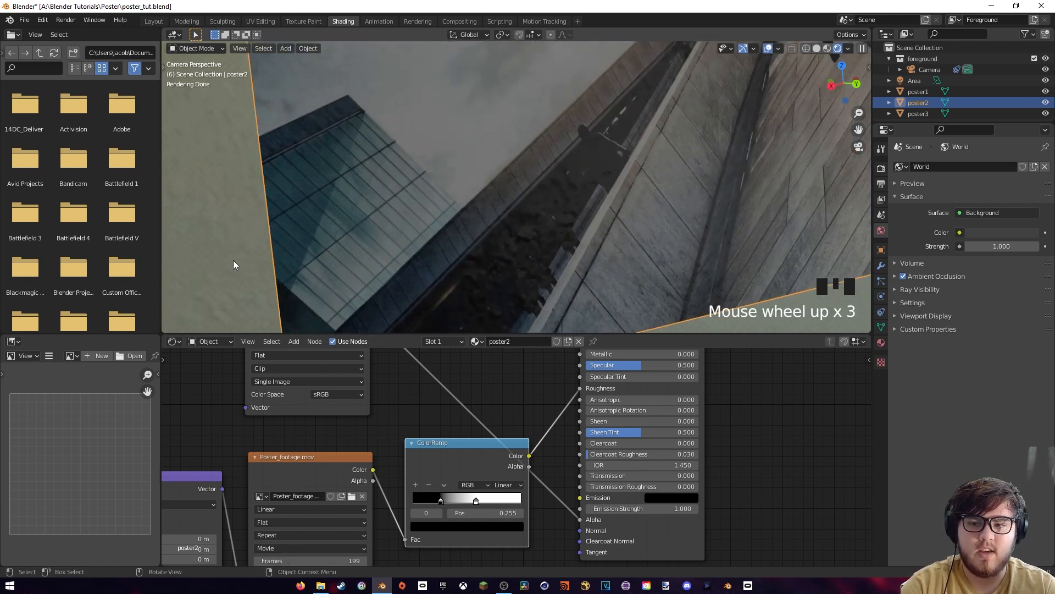
scroll(581, 217, "down", 5)
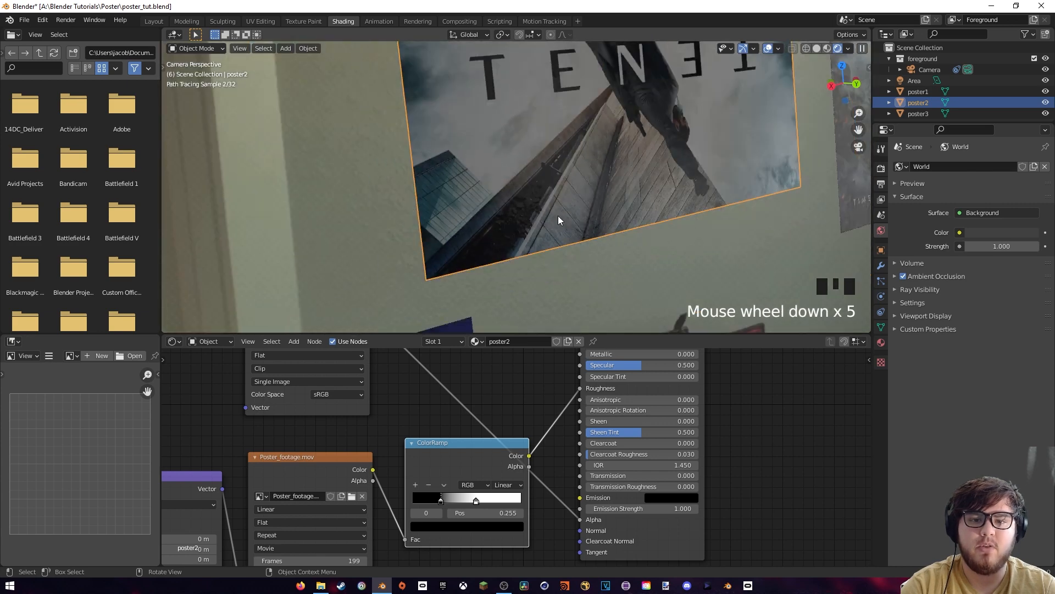
mouse_move(559, 216)
middle_mouse_down("shift")
mouse_move(588, 184)
mouse_move(565, 213)
middle_mouse_up("shift")
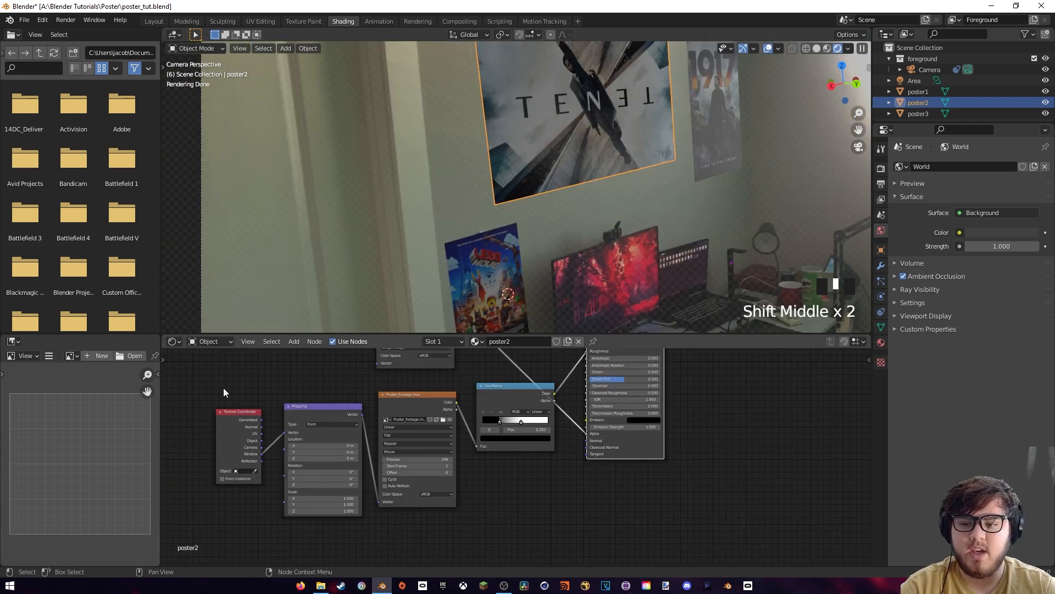
Group the Texture Coordinate, Mapping, footage texture and ColorRamp nodes into one node group, exit it and copy the group.
left_click_drag(223, 392, 504, 534)
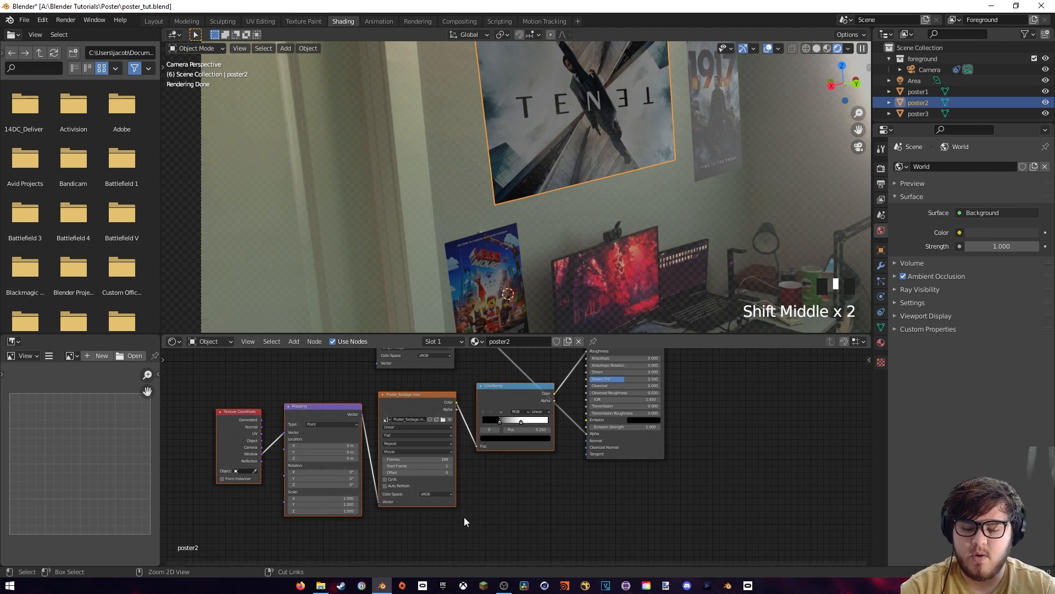
key("ctrl+g")
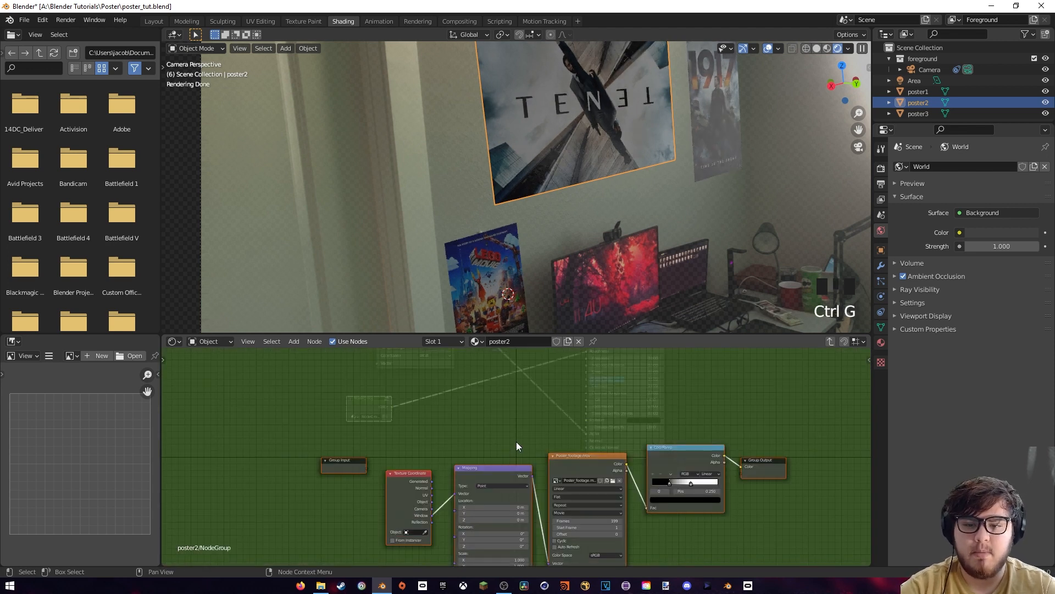
key("Tab")
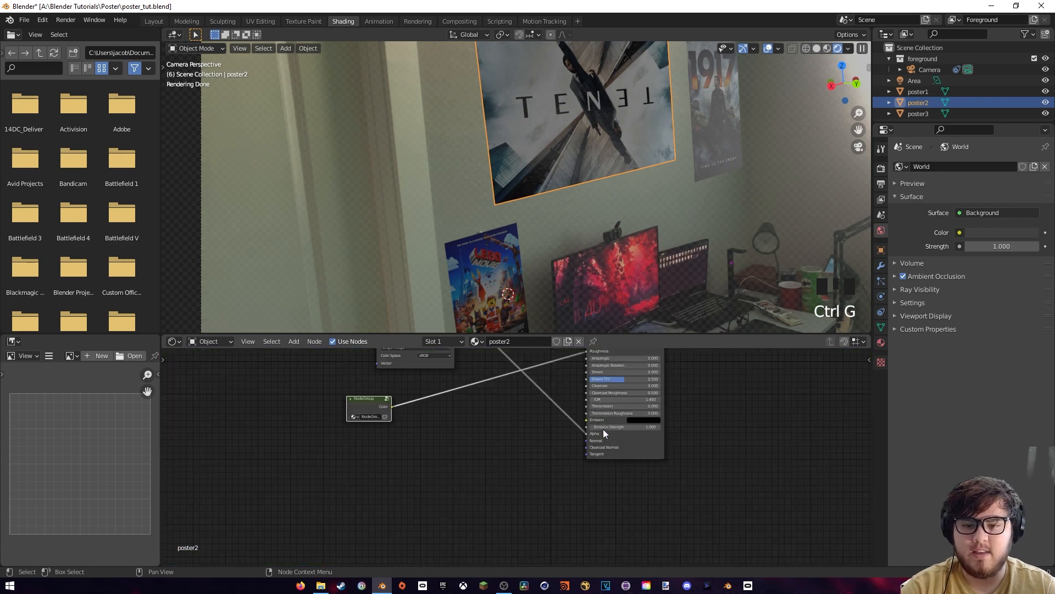
left_click_drag(276, 374, 384, 461)
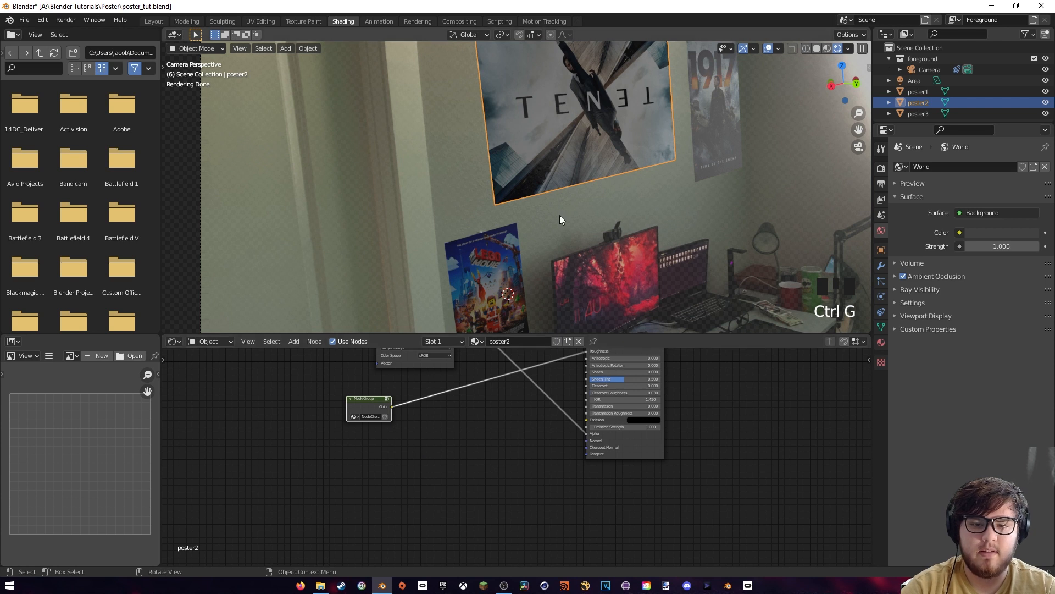
Paste the node group into poster3's material and connect its Color output to the Principled BSDF's Roughness.
left_click(492, 265)
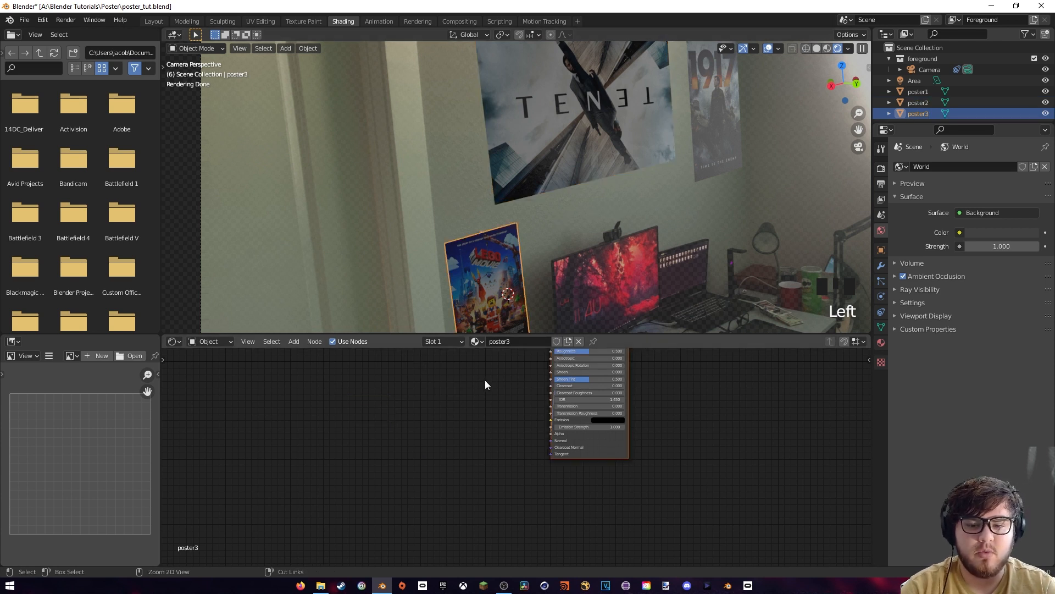
middle_click_drag(485, 380, 434, 490)
left_click_drag(312, 515, 500, 463)
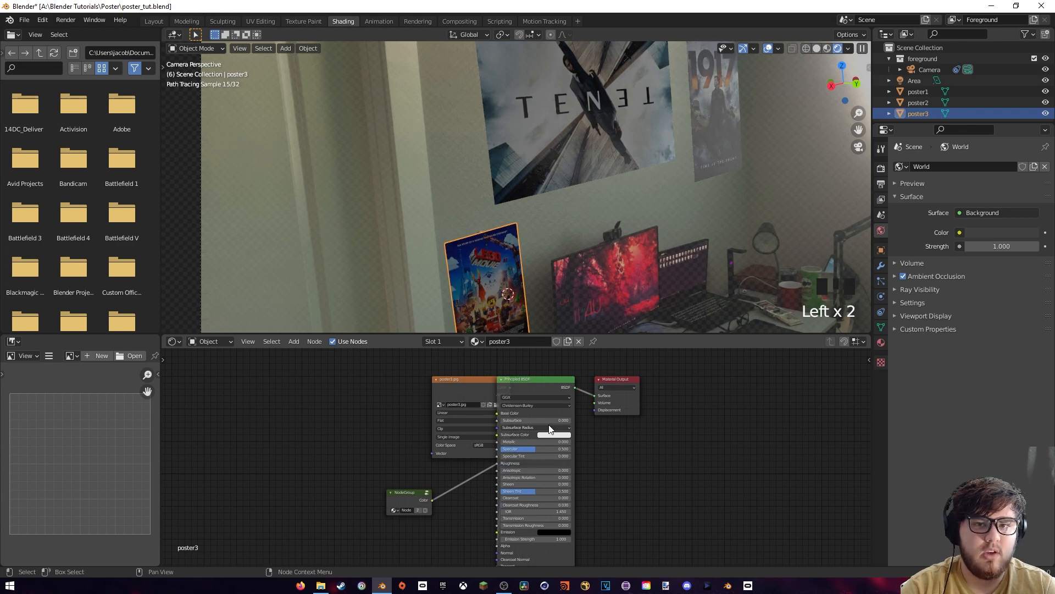
Paste the node group into poster1's material, connect its Color output to Roughness and view all three posters in the shot.
left_click(718, 151)
key("ctrl+v")
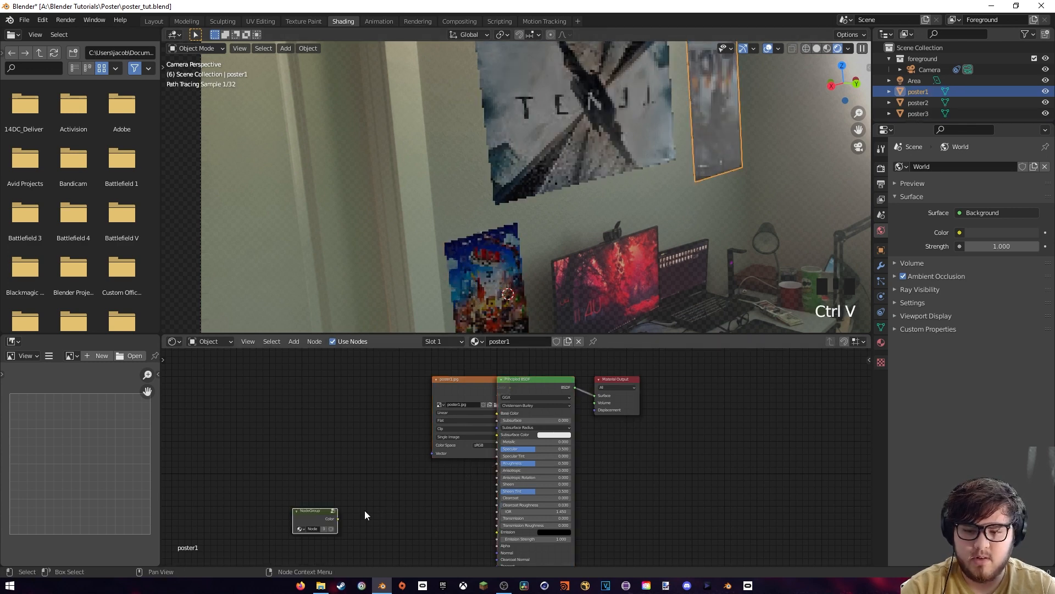
left_click_drag(323, 518, 497, 463)
left_click(525, 78)
scroll(525, 78, "down", 5)
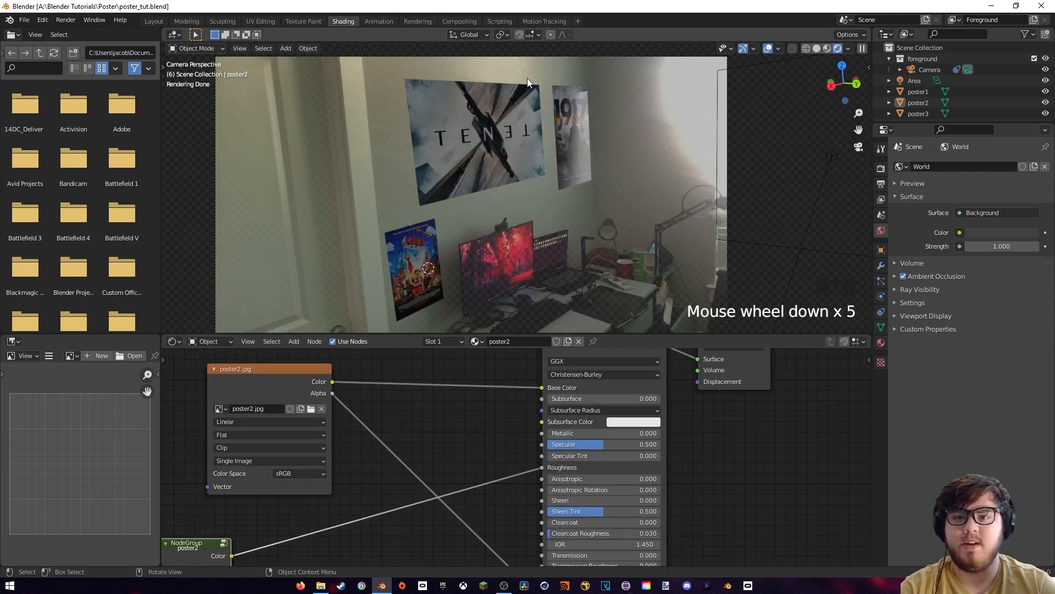
Remove the Movie Clip and Alpha Over compositing nodes and connect the Render Layers Image directly to the Composite and Viewer nodes.
left_click(468, 21)
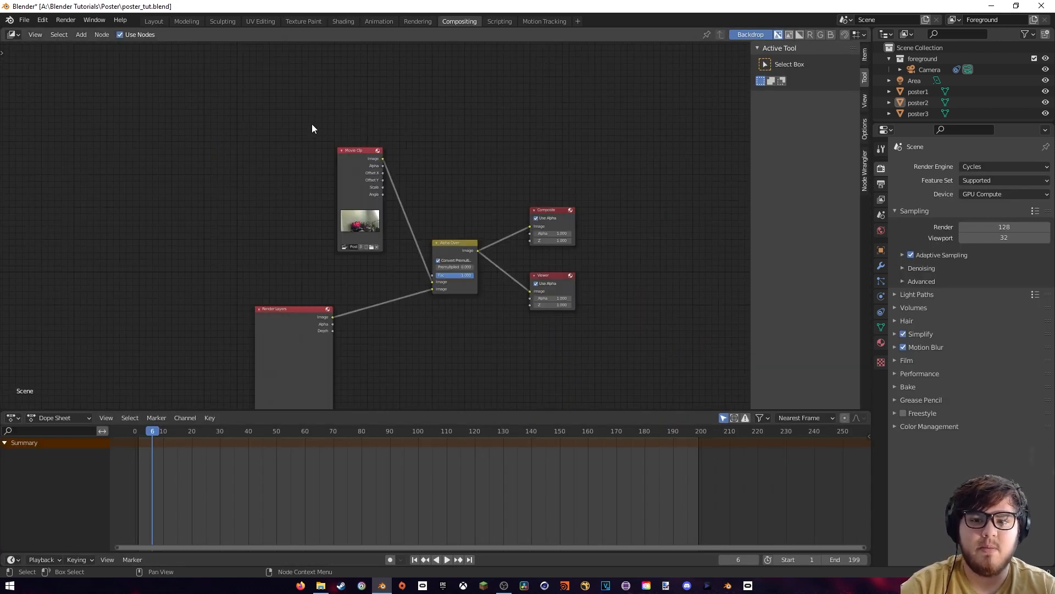
left_click_drag(306, 104, 453, 252)
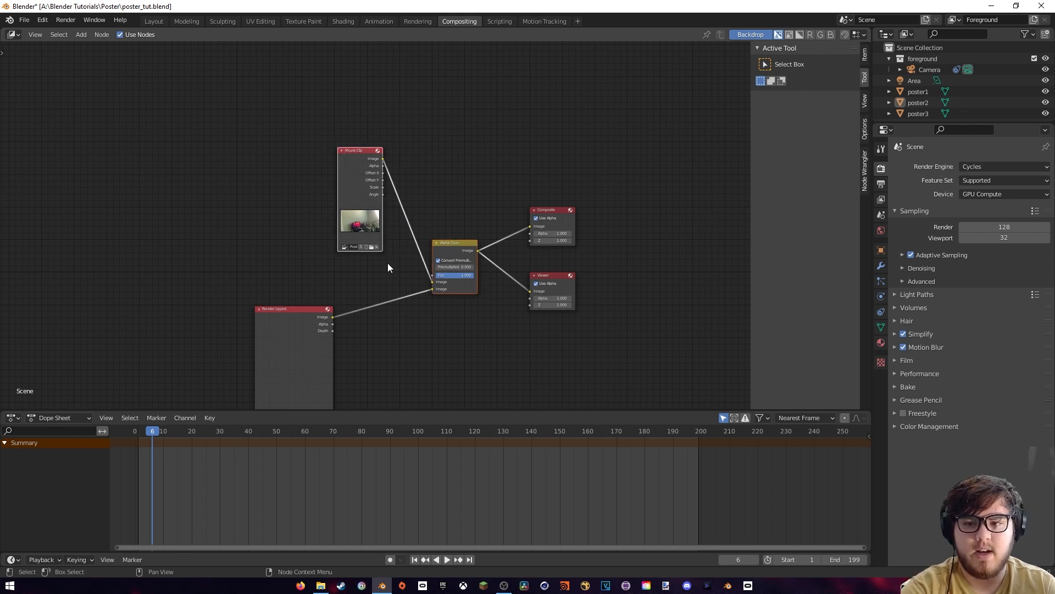
key("x")
middle_click_drag(378, 265, 380, 231)
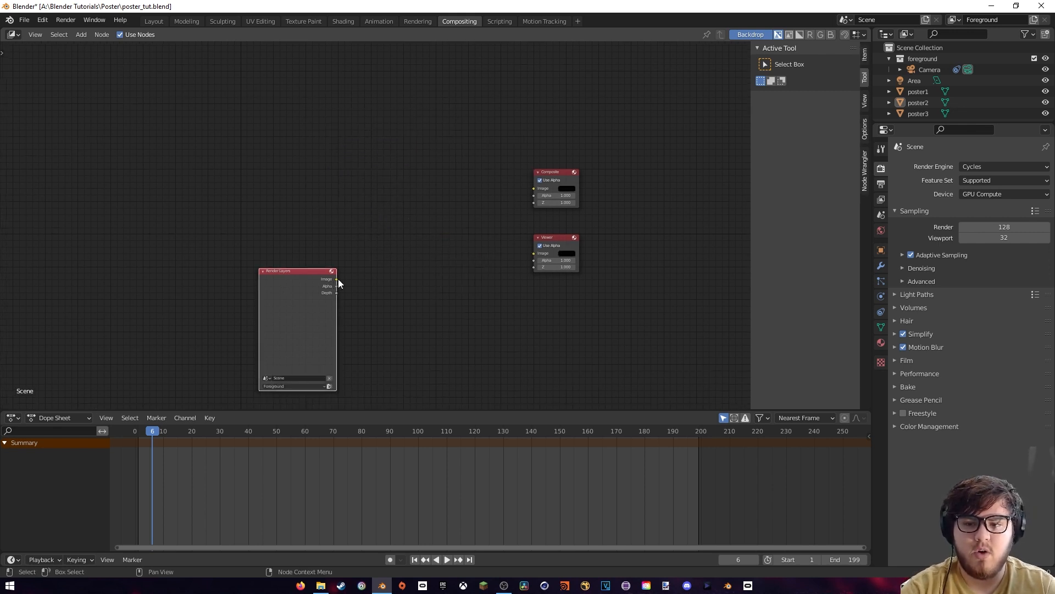
left_click_drag(338, 279, 533, 253)
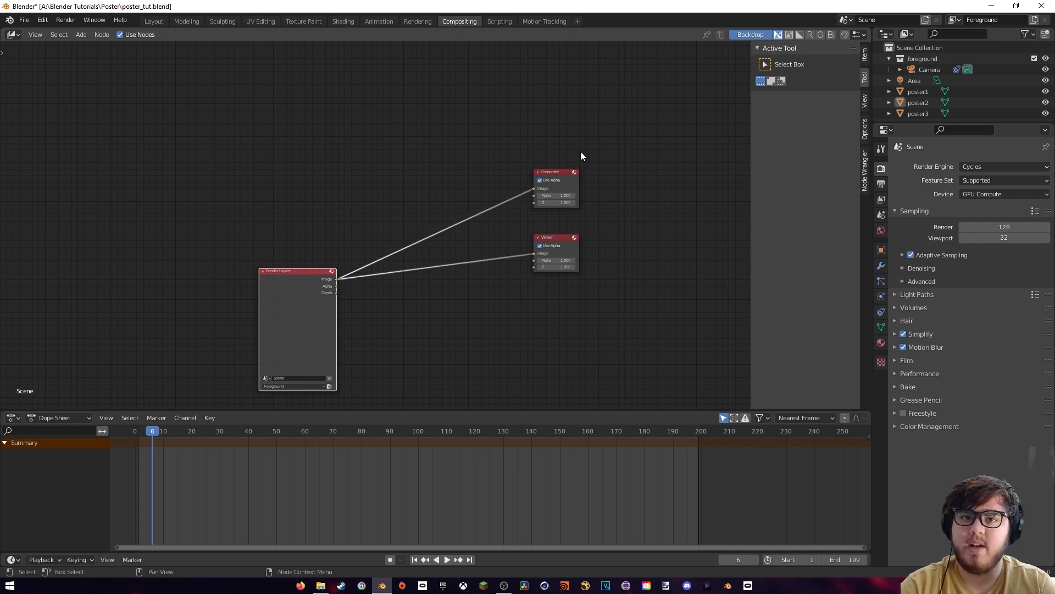
Set the PNG output compression to 0% and direct the output to a new folder named Image Sequence Final inside the Poster folder.
left_click(881, 183)
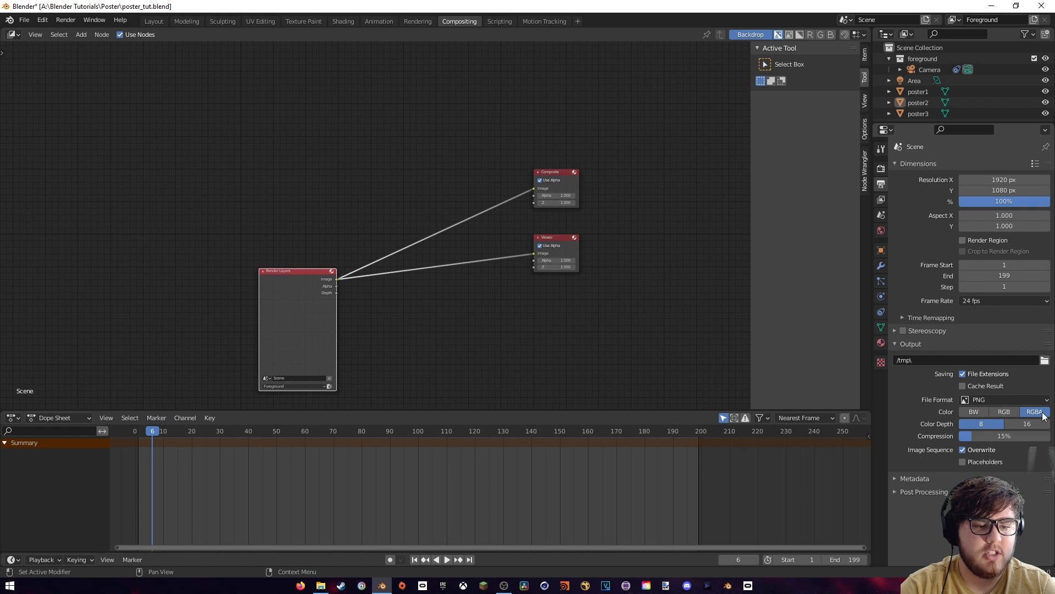
left_click_drag(1020, 433, 977, 443)
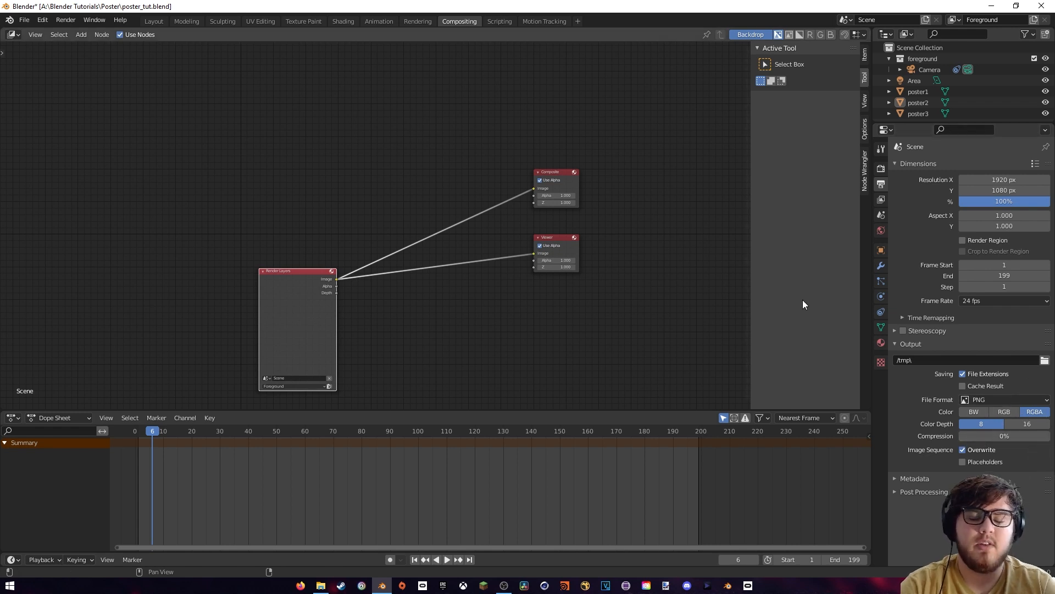
left_click(1044, 360)
left_click(304, 44)
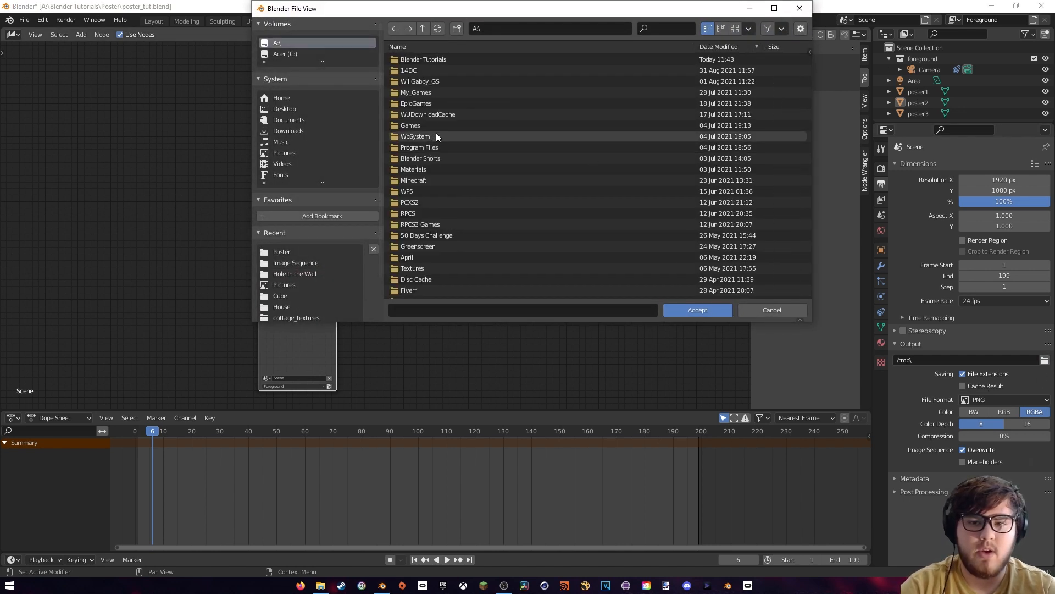
left_click(308, 252)
right_click(434, 222)
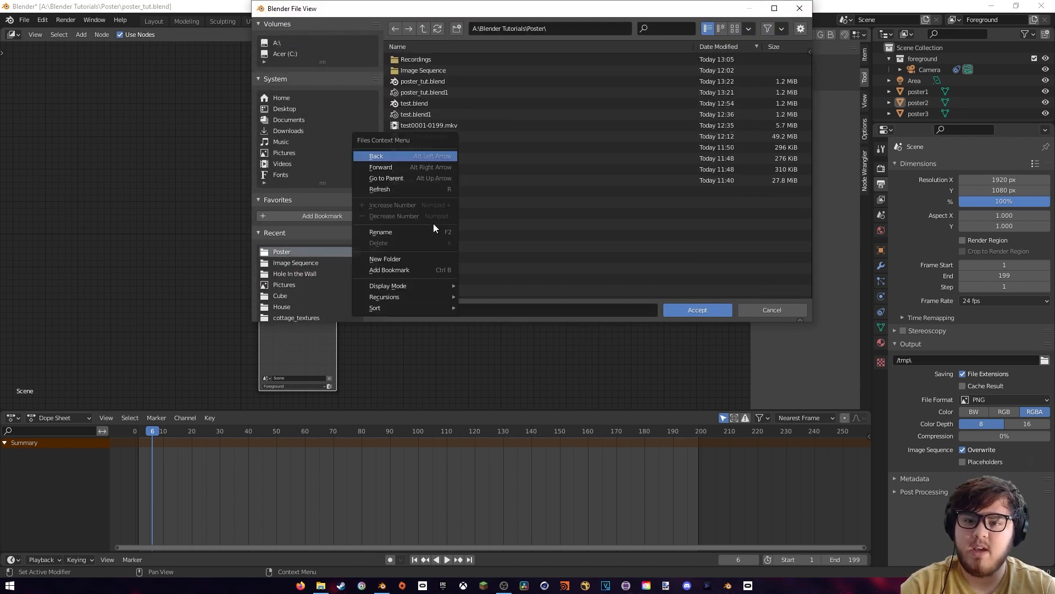
left_click(409, 259)
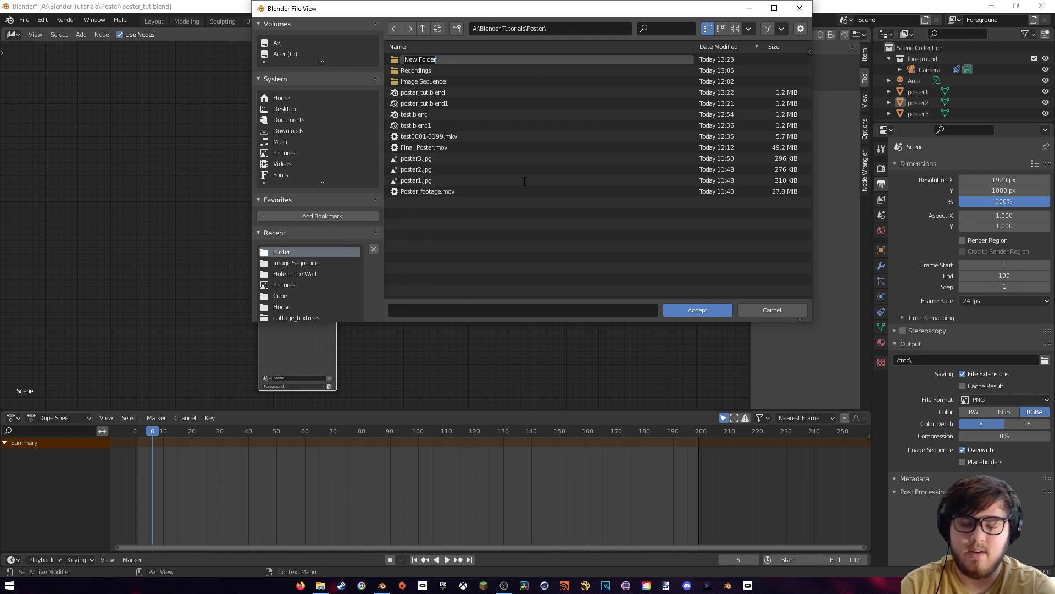
type("Image Sequence Final")
key("Return")
double_click(453, 60)
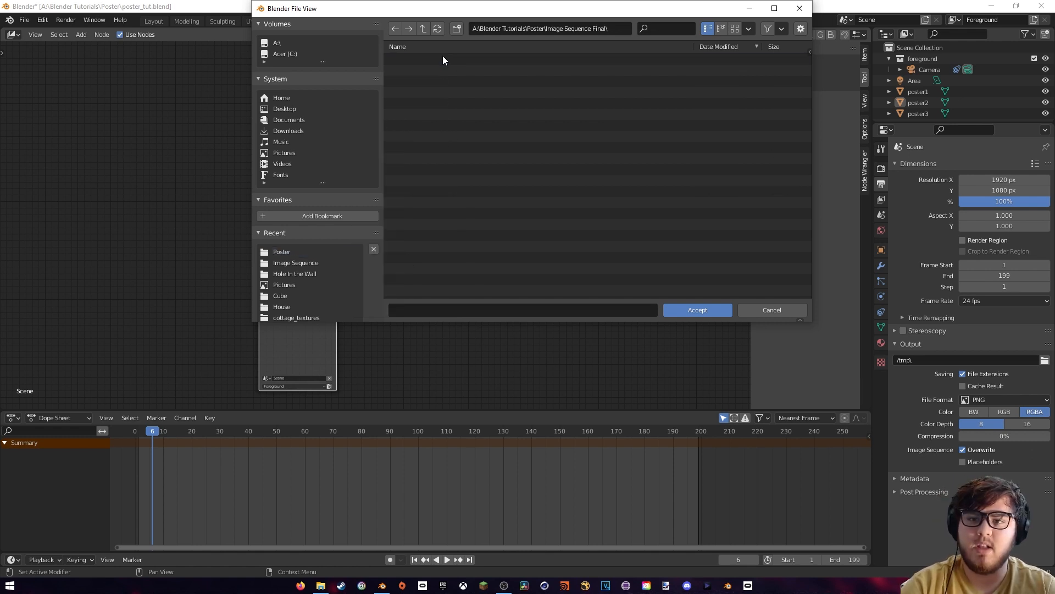
left_click(697, 308)
Render frame 51 as a test image, examine the posters on the transparent background and close the render result.
left_click(280, 431)
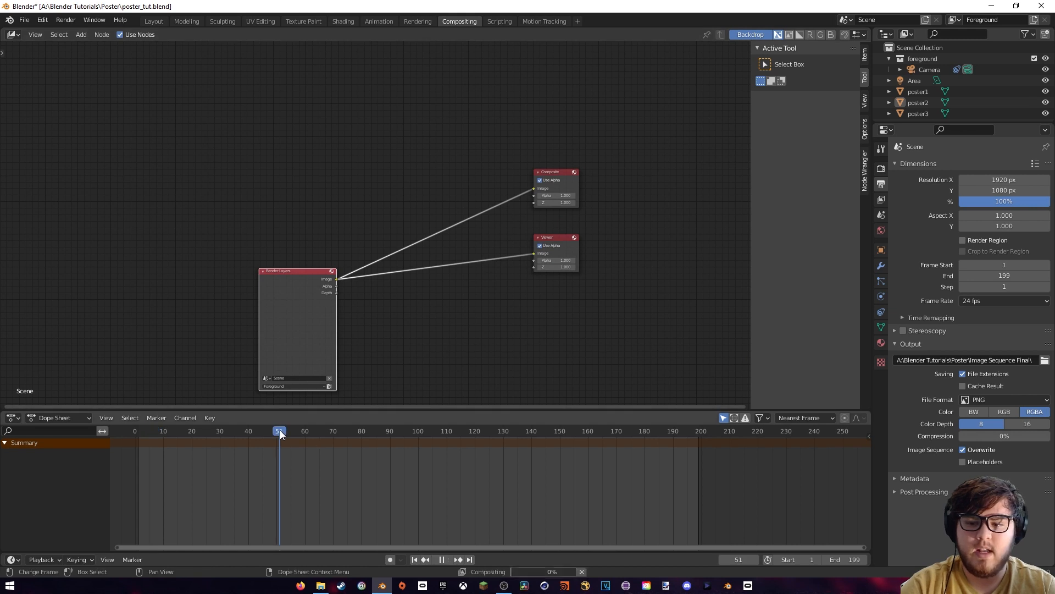
left_click(65, 19)
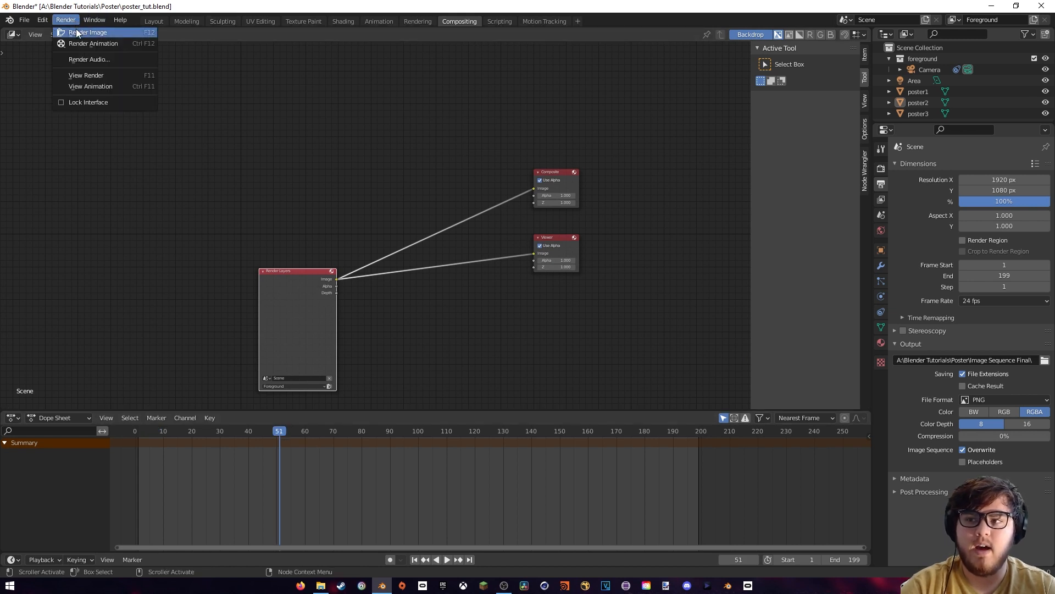
left_click(77, 32)
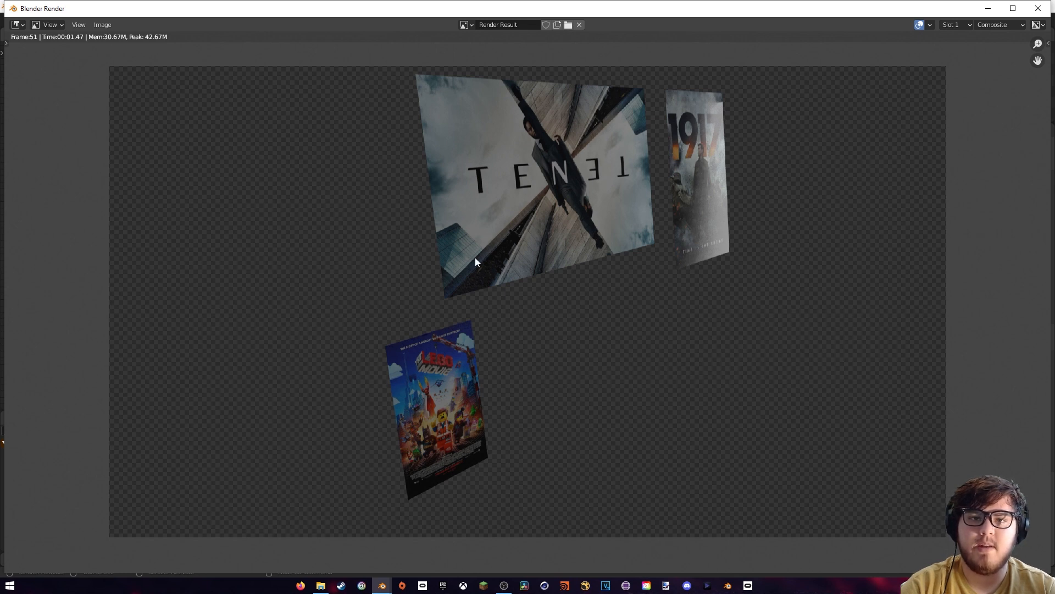
left_click(1038, 8)
left_click(65, 20)
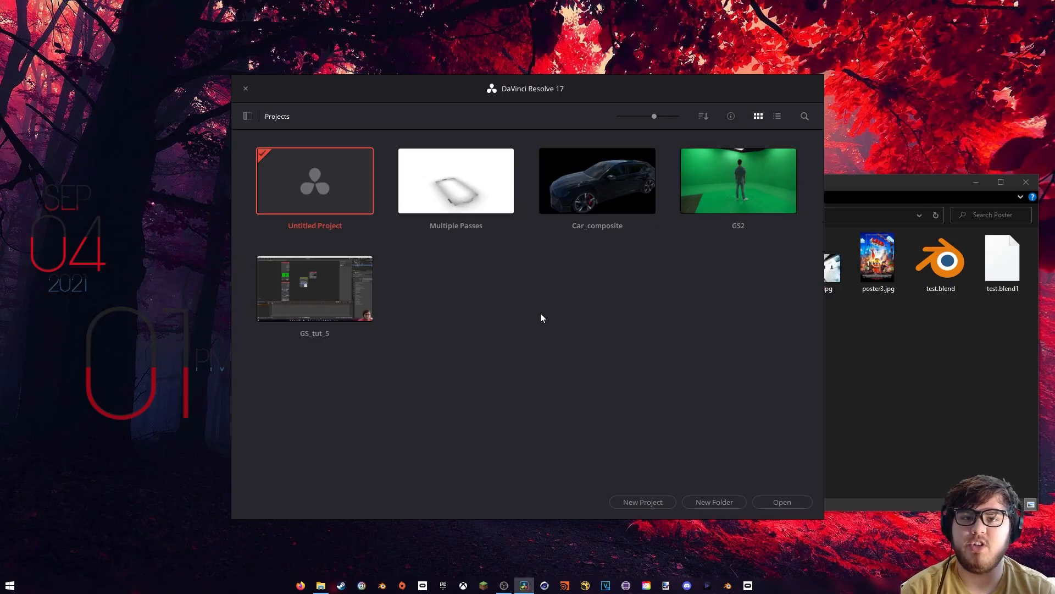
Open Untitled Project in DaVinci Resolve and import the 0001–0199 PNG sequence from the Image Sequence folder on the Edit page.
double_click(328, 183)
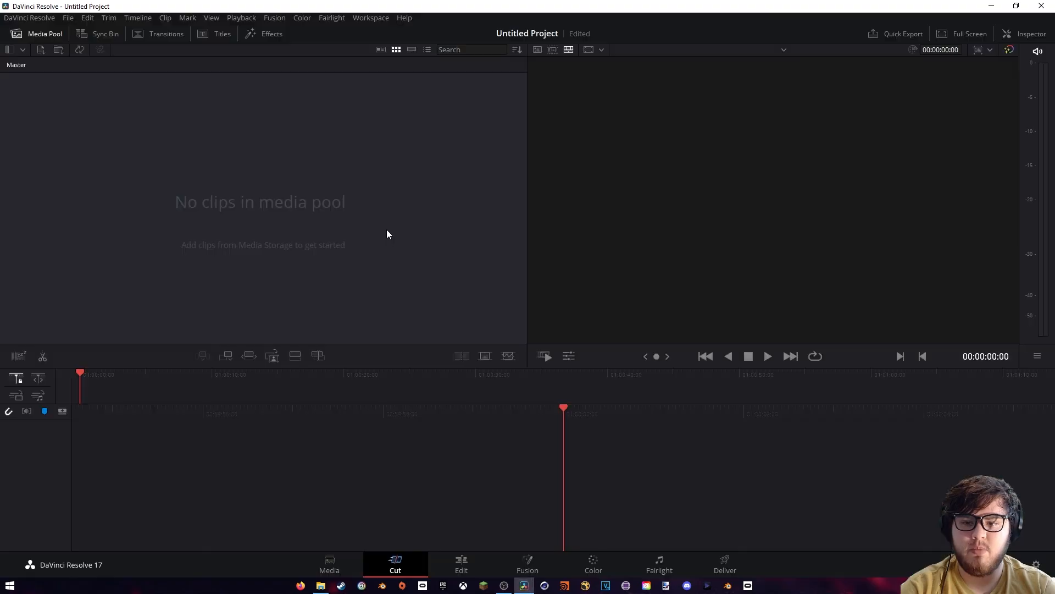
left_click(461, 566)
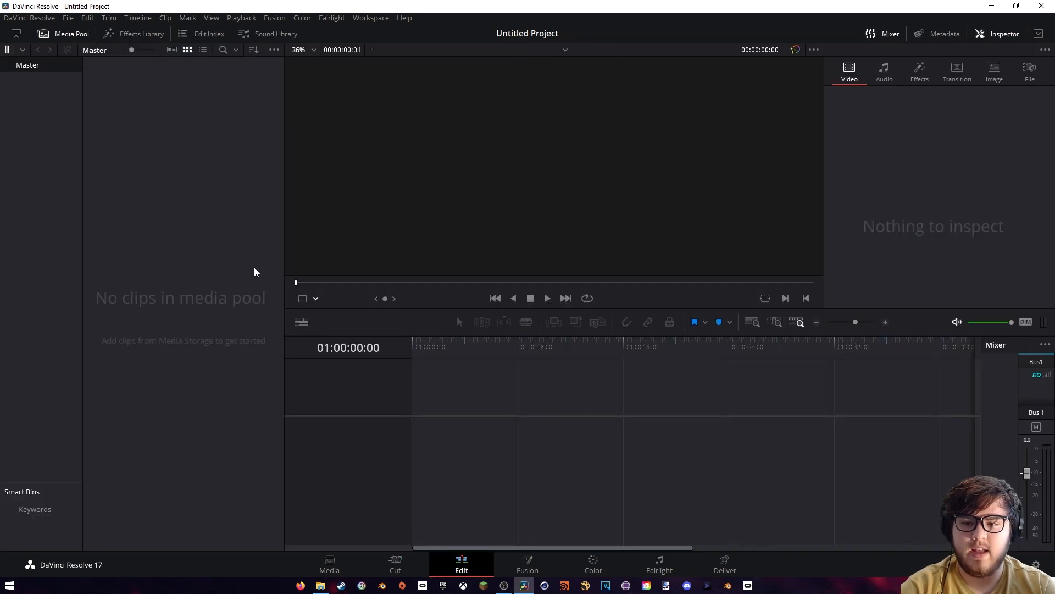
right_click(165, 183)
mouse_move(168, 190)
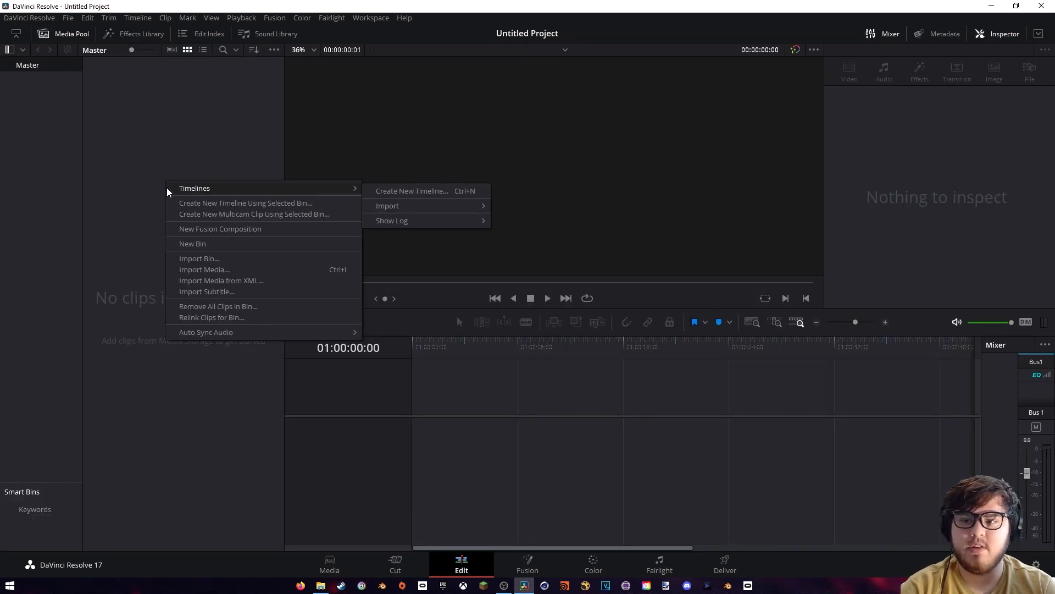
left_click(192, 270)
left_click(129, 106)
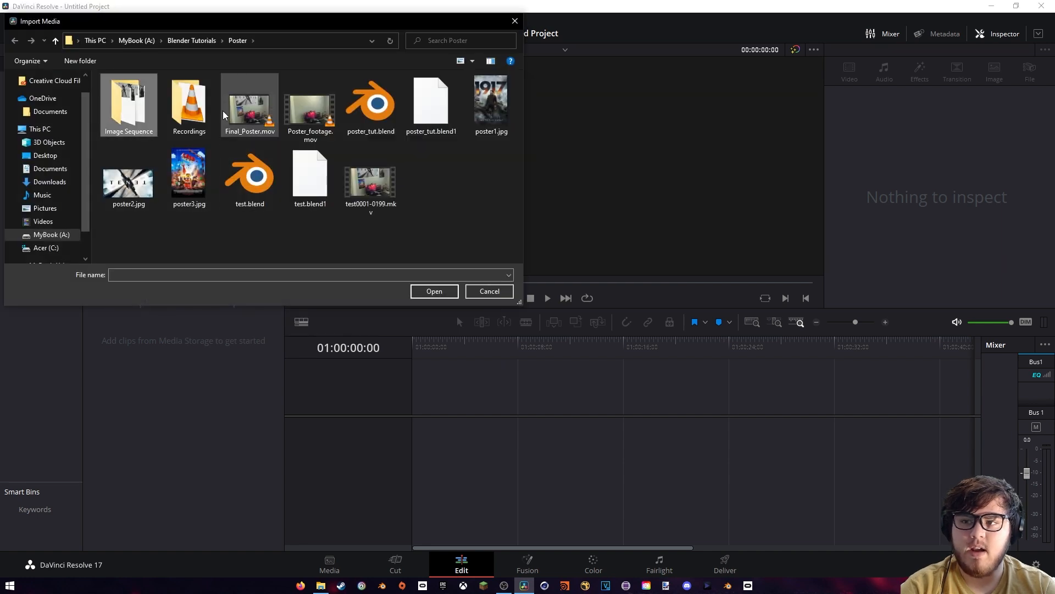
double_click(130, 120)
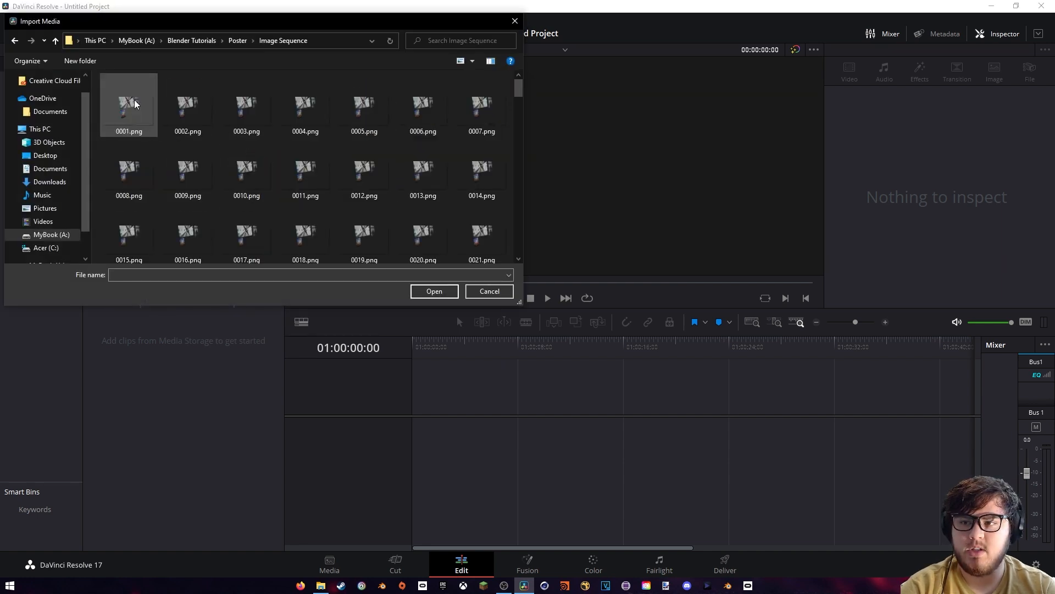
key("ctrl+a")
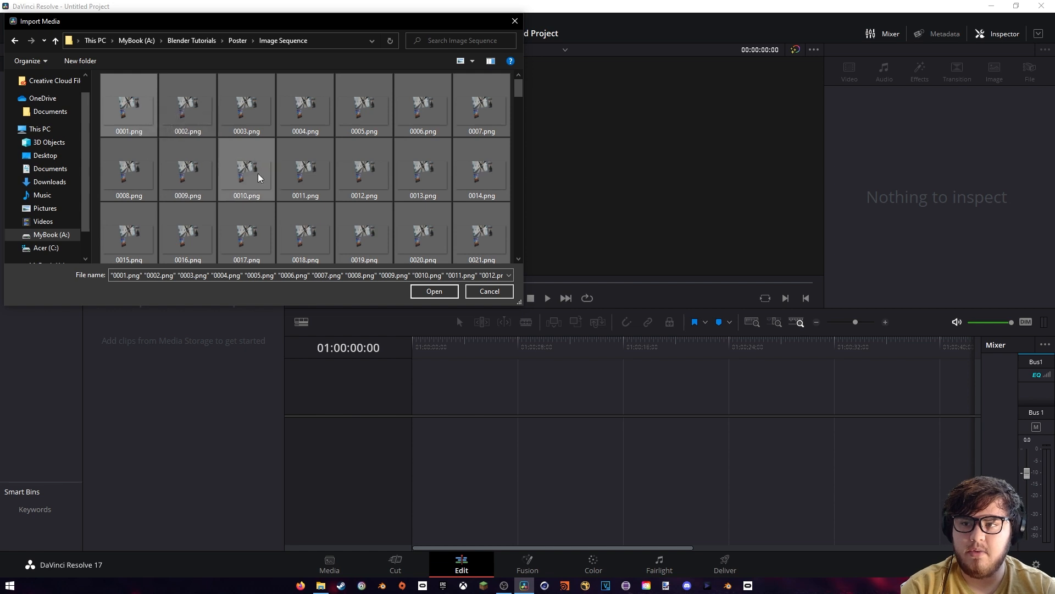
left_click(434, 290)
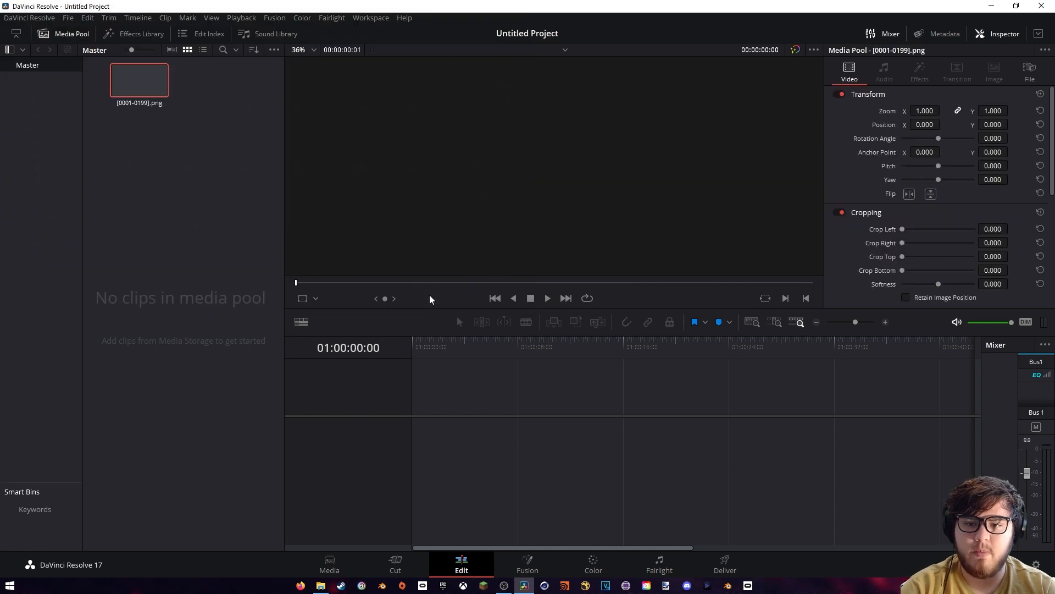
Add Poster_footage.mov to the media pool and place it on Video 1 with the PNG sequence above it on Video 2.
key("alt+Tab")
left_click_drag(569, 275, 132, 229)
left_click(146, 250)
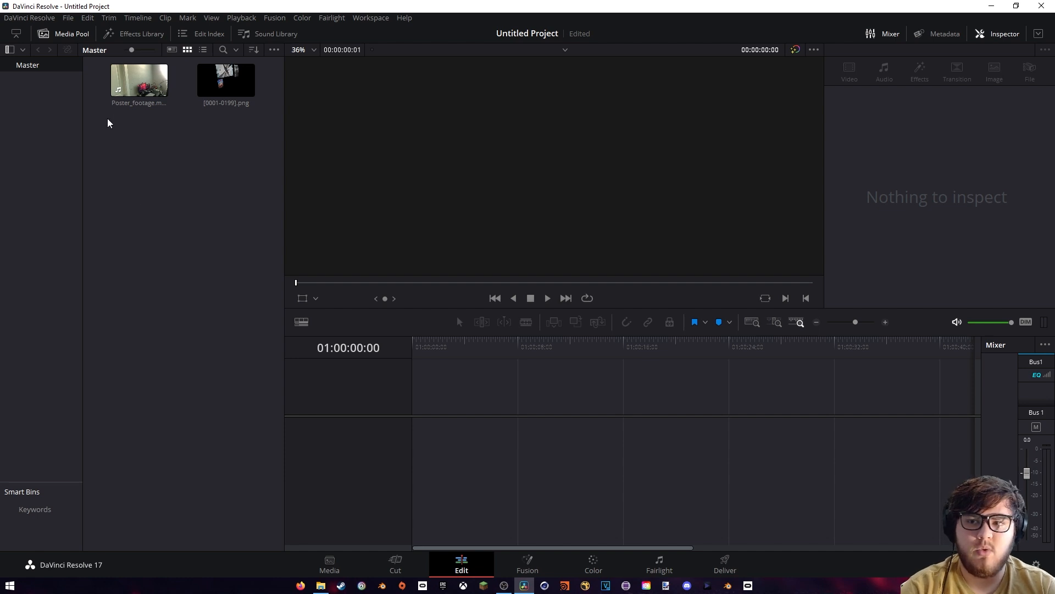
left_click_drag(139, 81, 417, 431)
left_click_drag(139, 130, 431, 377)
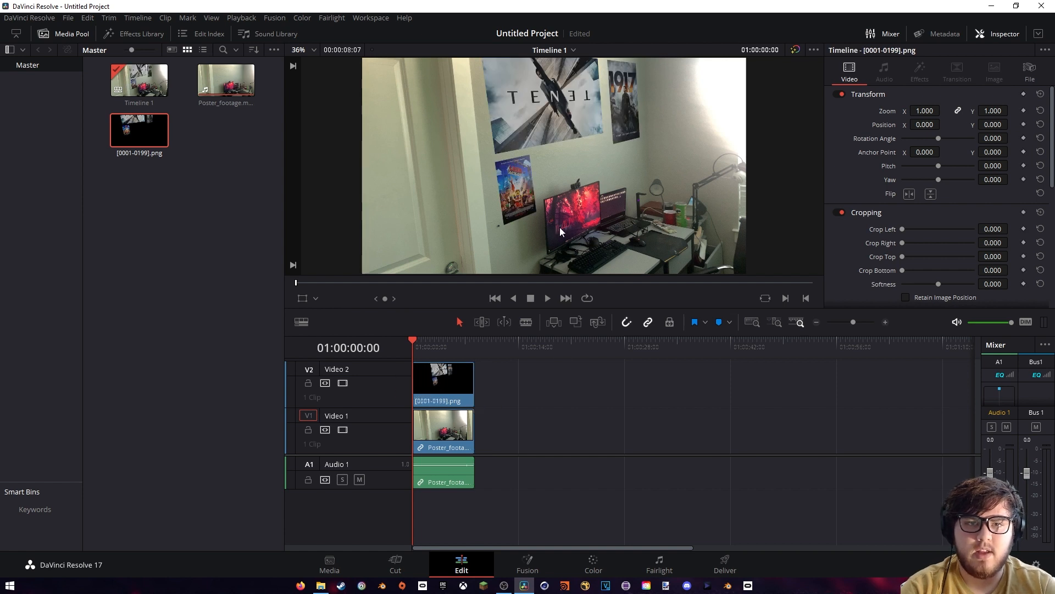
Combine the footage and PNG sequence clips into a new Fusion clip and open it on the Fusion page.
left_click_drag(519, 374, 438, 436)
right_click(451, 385)
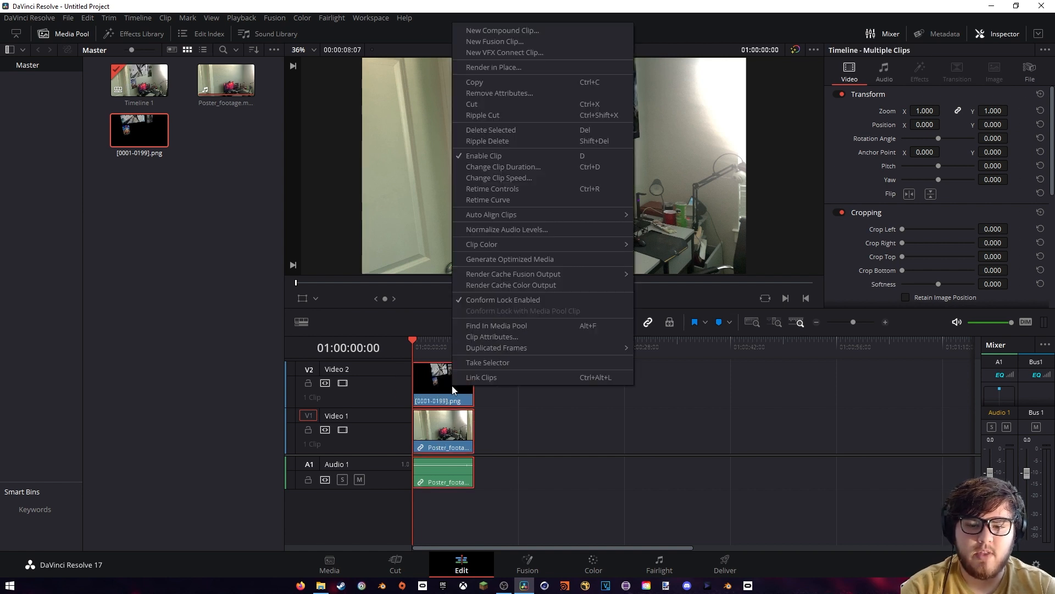
left_click(506, 42)
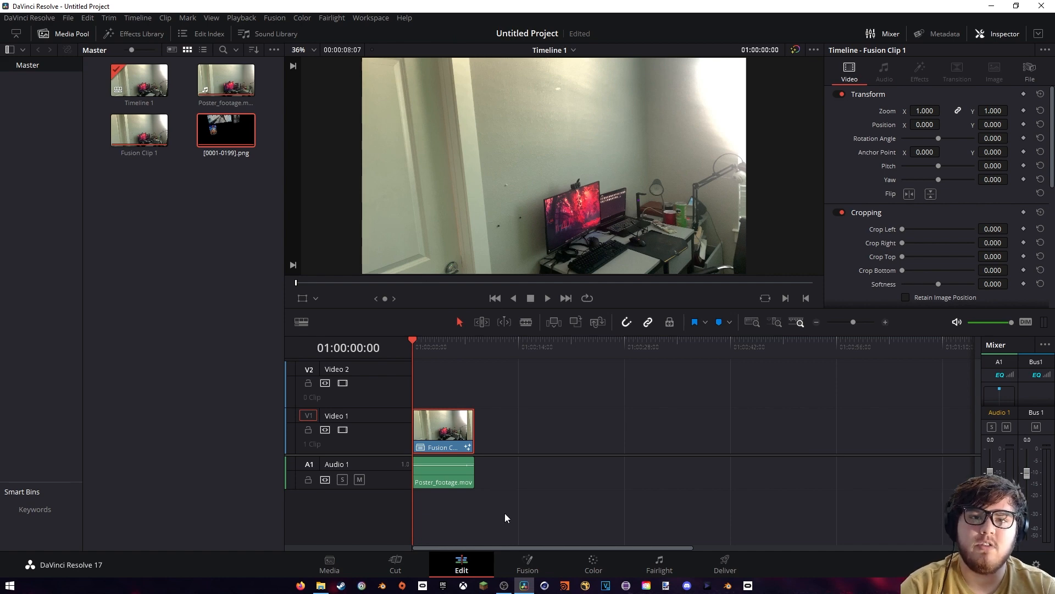
left_click(519, 561)
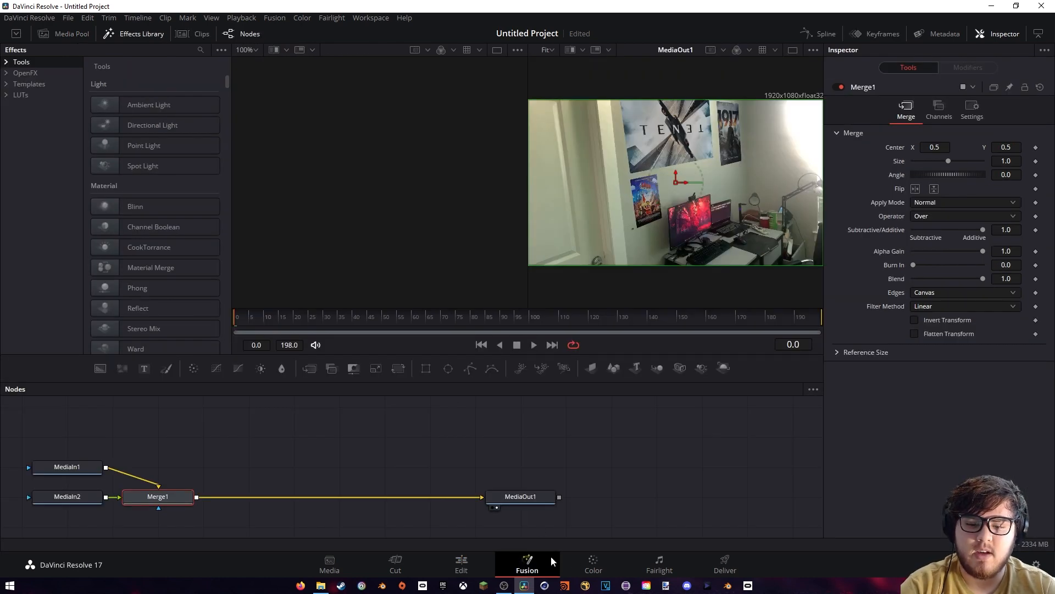
Rearrange the nodes with MediaIn2 above Merge1 and MediaIn1 beside it, and show MediaIn1 in the first viewer.
left_click_drag(88, 498, 190, 468)
left_click_drag(98, 468, 74, 501)
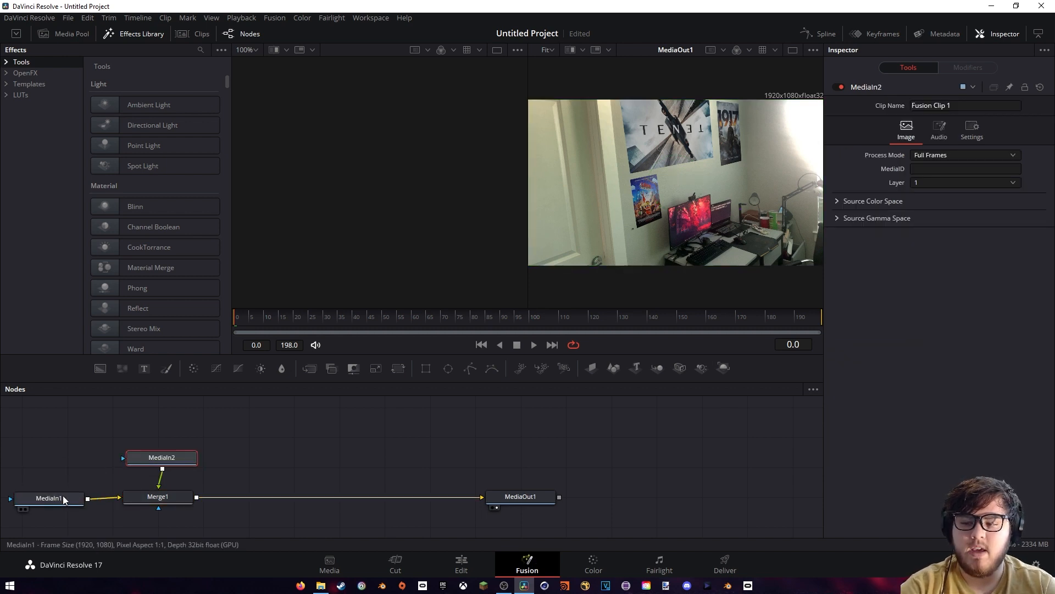
left_click(62, 496)
key("1")
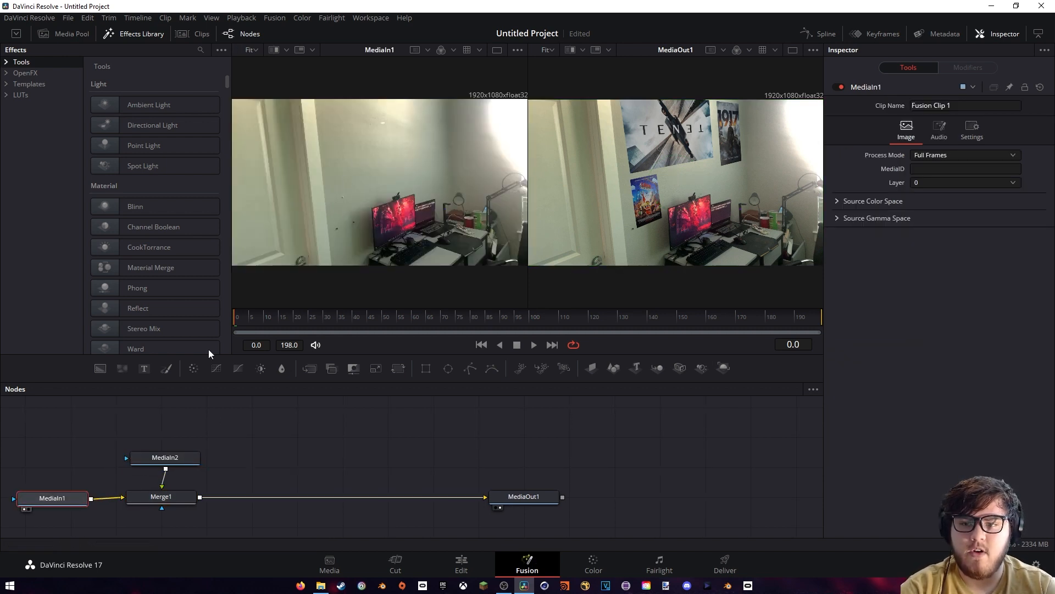
Rename MediaIn1 as BG and MediaIn2 as Posters, leaving more room between Posters and Merge1.
key("F2")
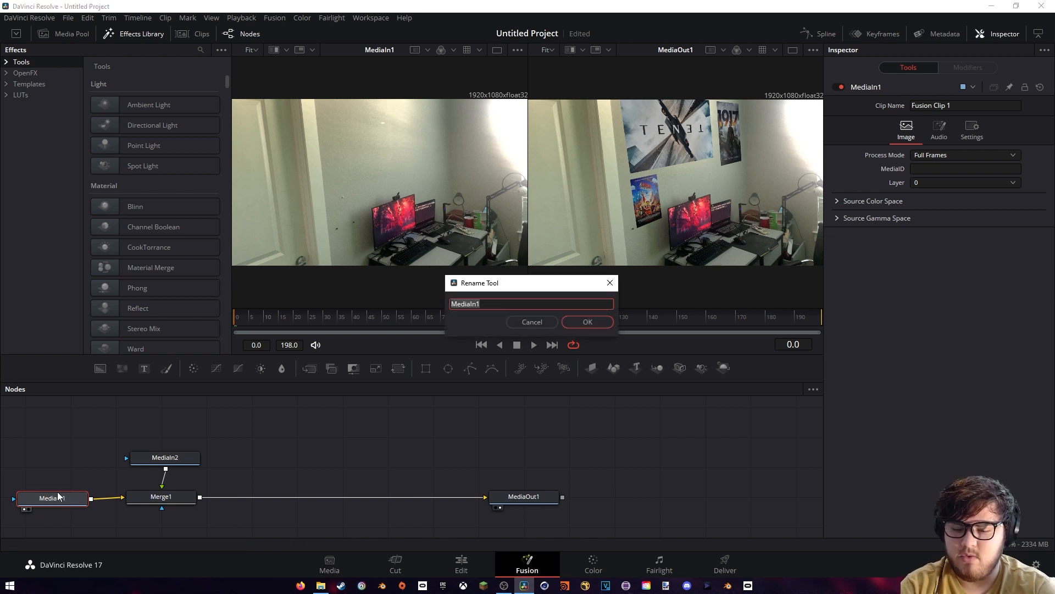
type("BG")
key("Return")
left_click(164, 457)
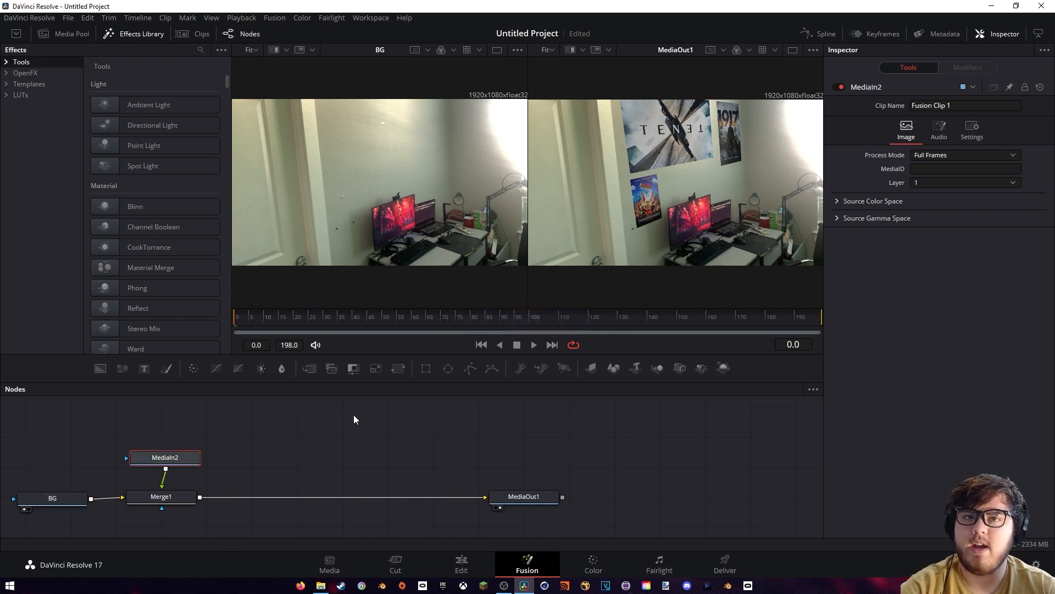
key("F2")
type("Po")
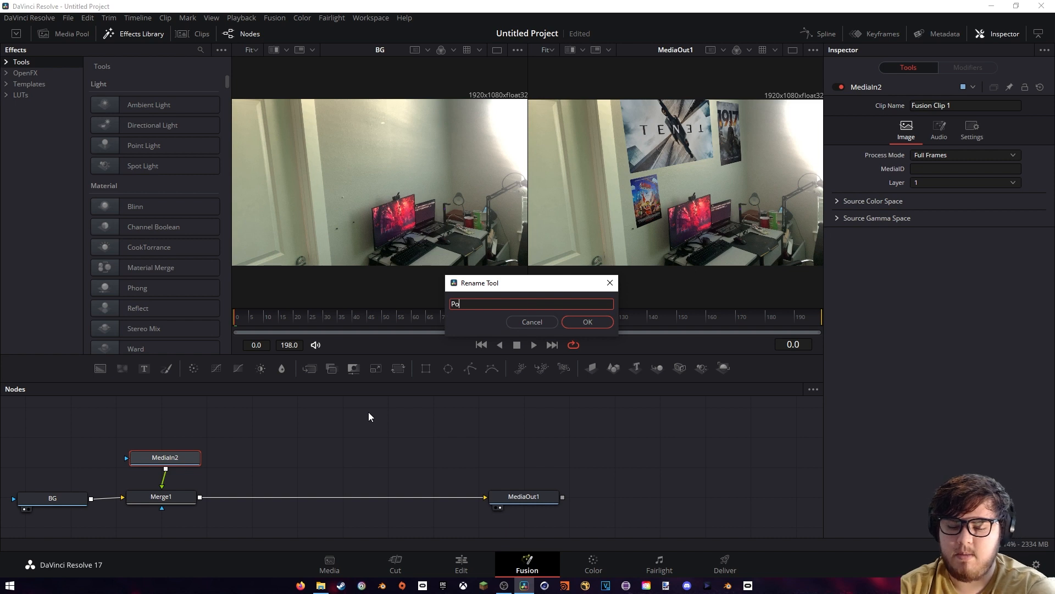
type("sters")
key("Return")
left_click_drag(165, 458, 165, 428)
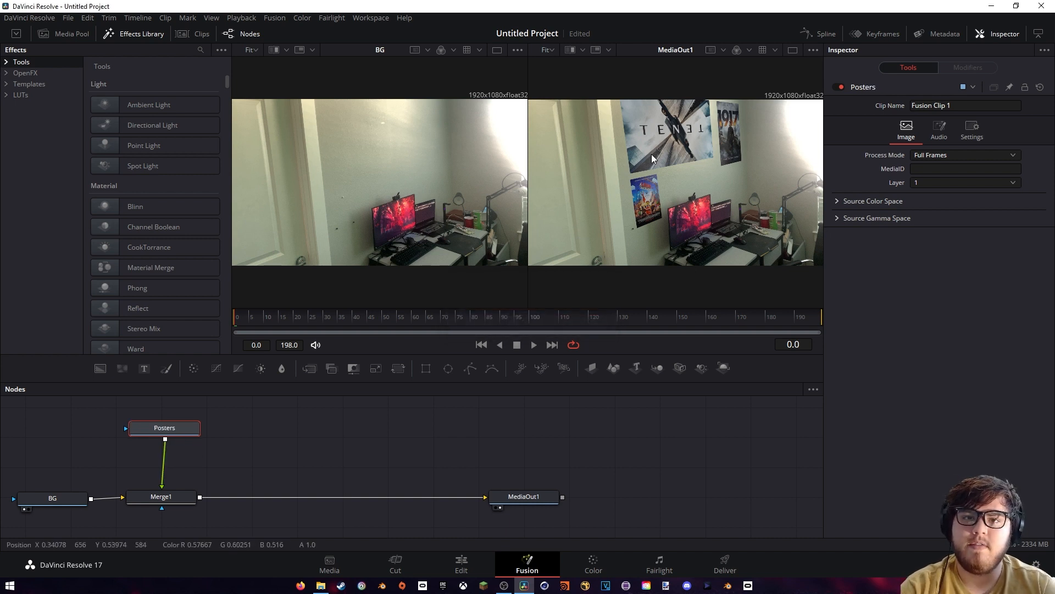
Show MediaOut1 in a single viewer and insert a Color Corrector node between Posters and Merge1.
left_click(791, 49)
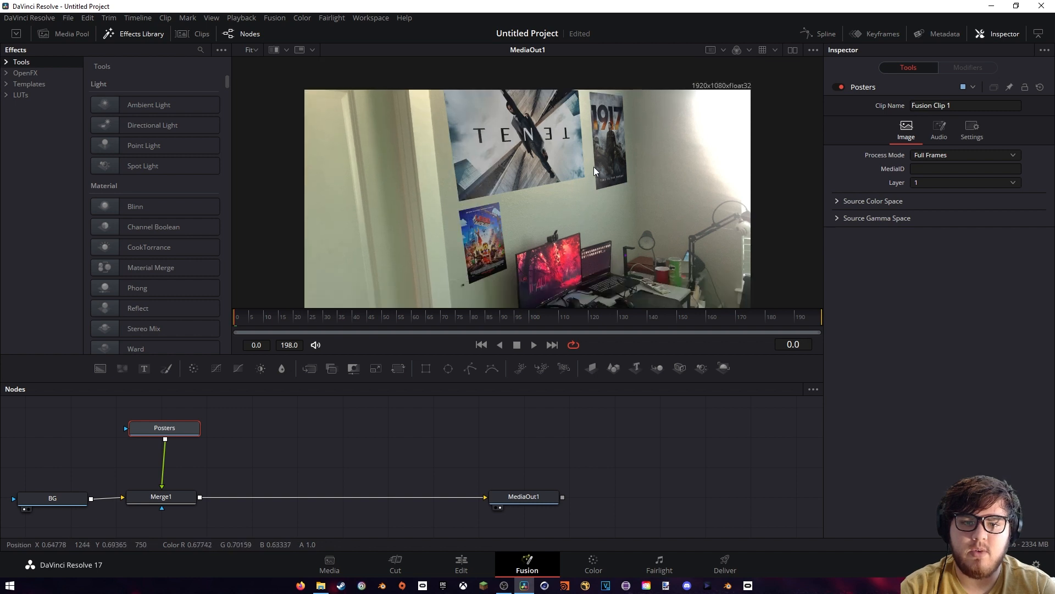
scroll(592, 167, "up", 2, "ctrl")
scroll(592, 168, "down", 1)
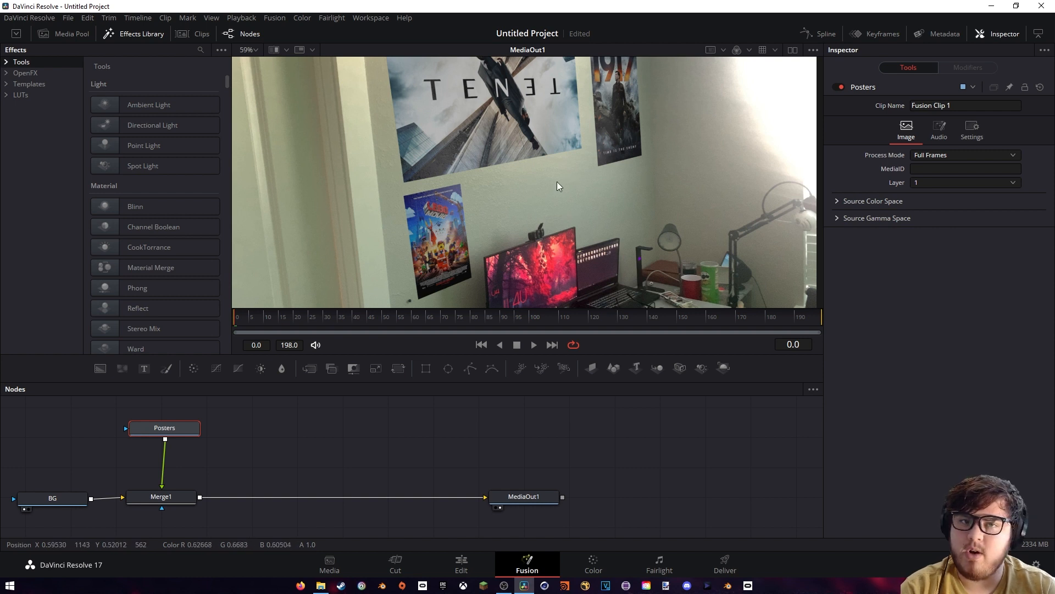
left_click(200, 50)
type("color")
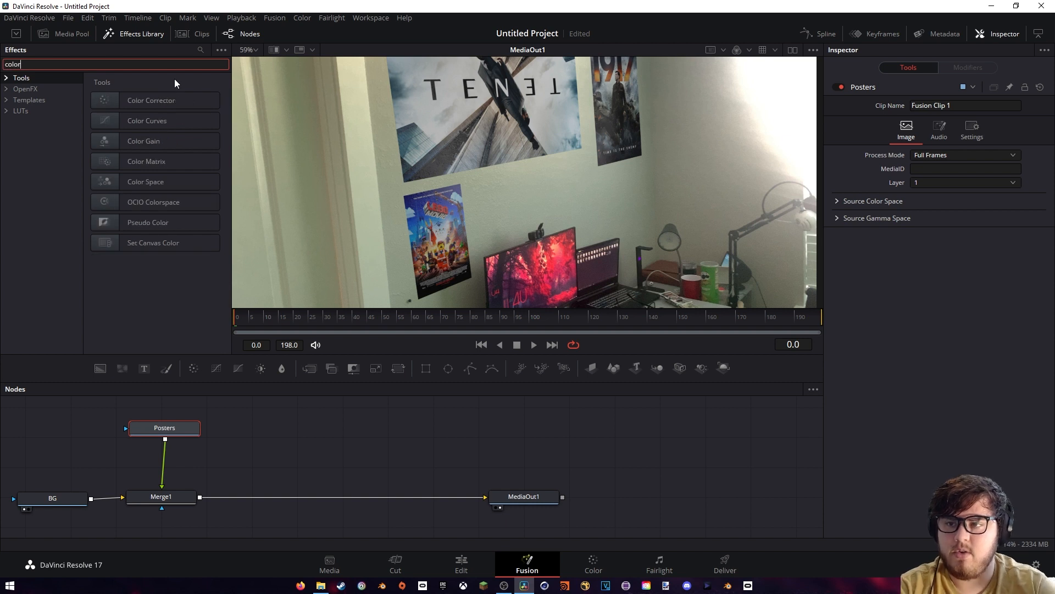
left_click_drag(154, 100, 155, 100)
left_click_drag(274, 336, 164, 464)
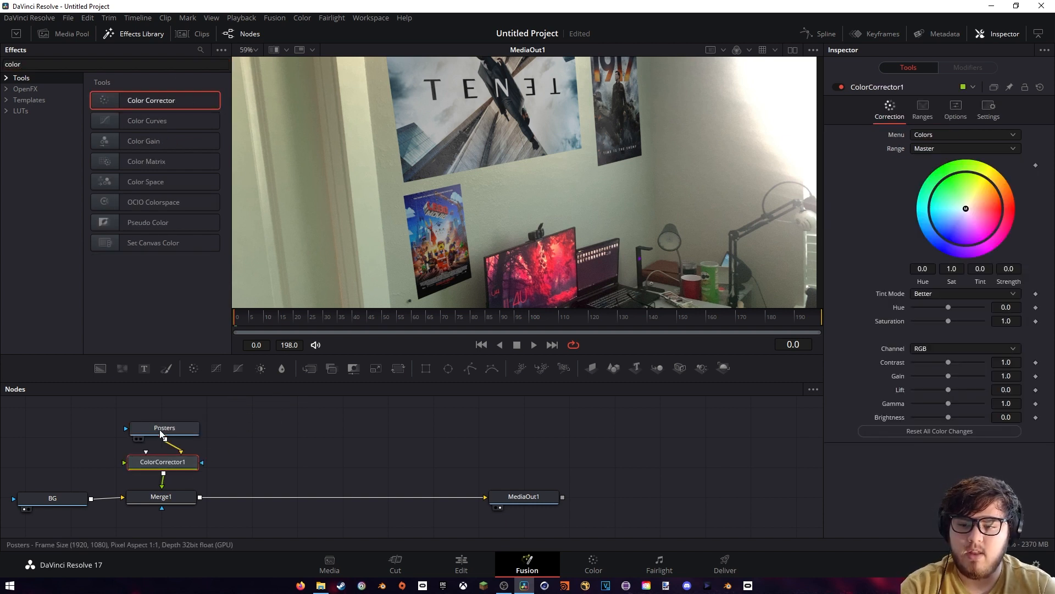
left_click_drag(164, 428, 169, 412)
left_click_drag(163, 456, 170, 445)
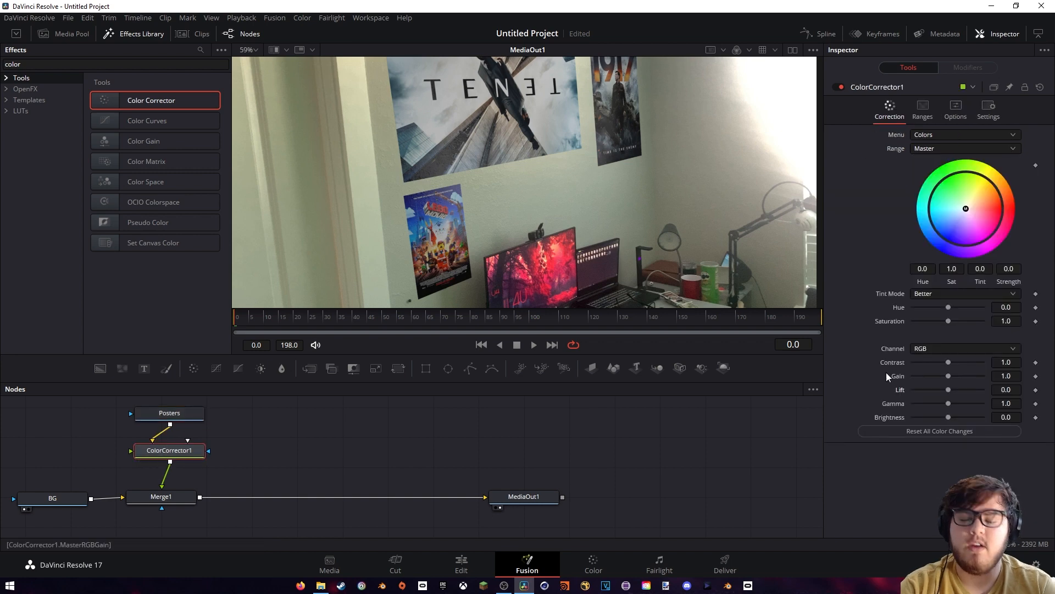
Mask ColorCorrector1 with the Posters output and set its Lift to 0.05 and Gamma to 1.38.
left_click_drag(949, 390, 960, 389)
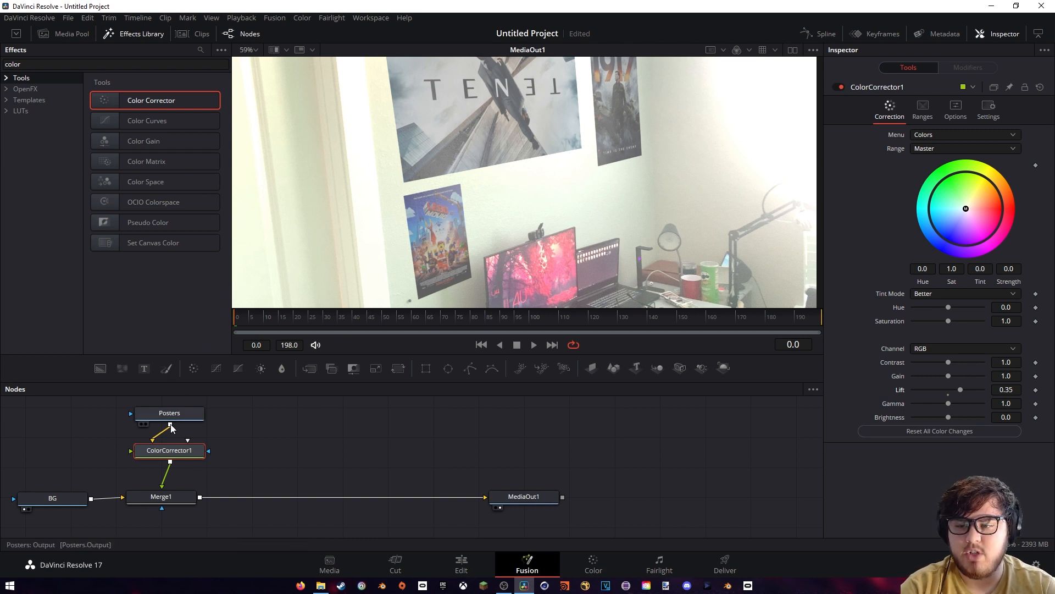
left_click_drag(172, 423, 209, 452)
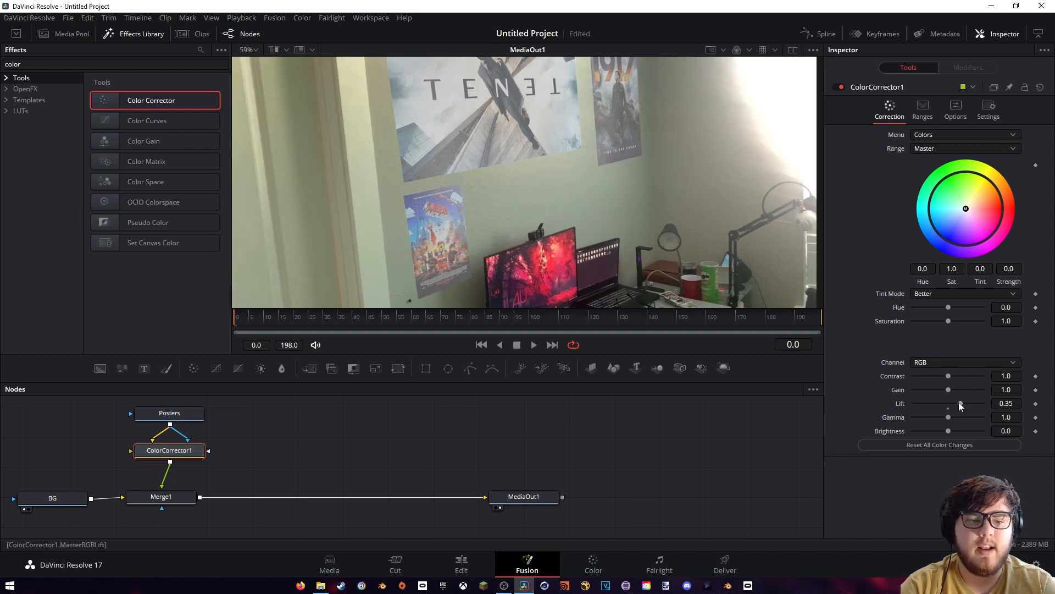
mouse_move(960, 404)
left_mouse_down()
mouse_move(951, 403)
mouse_move(984, 400)
mouse_move(946, 404)
left_mouse_up()
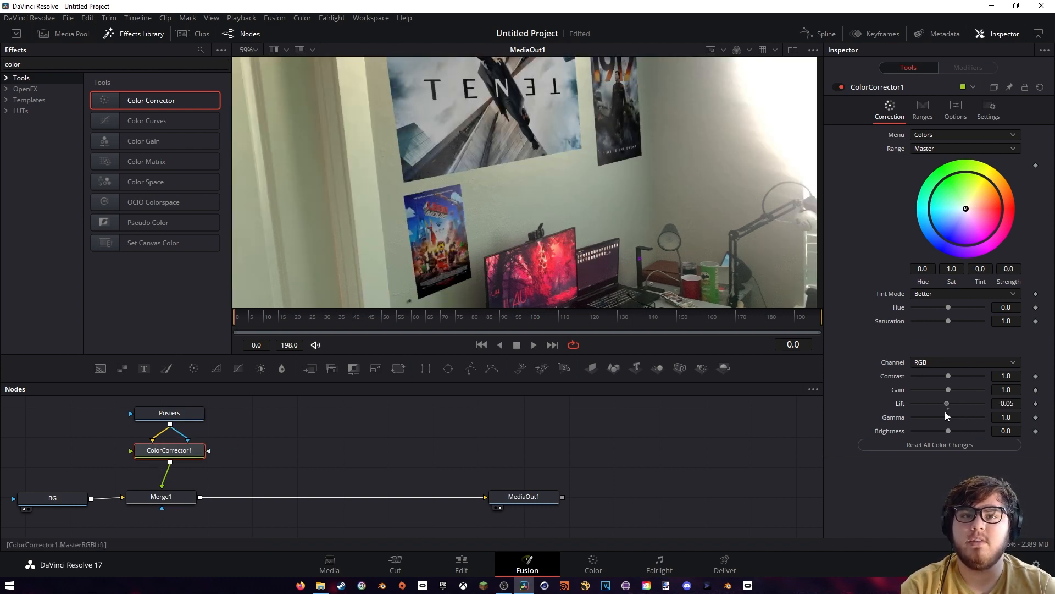
left_click(932, 446)
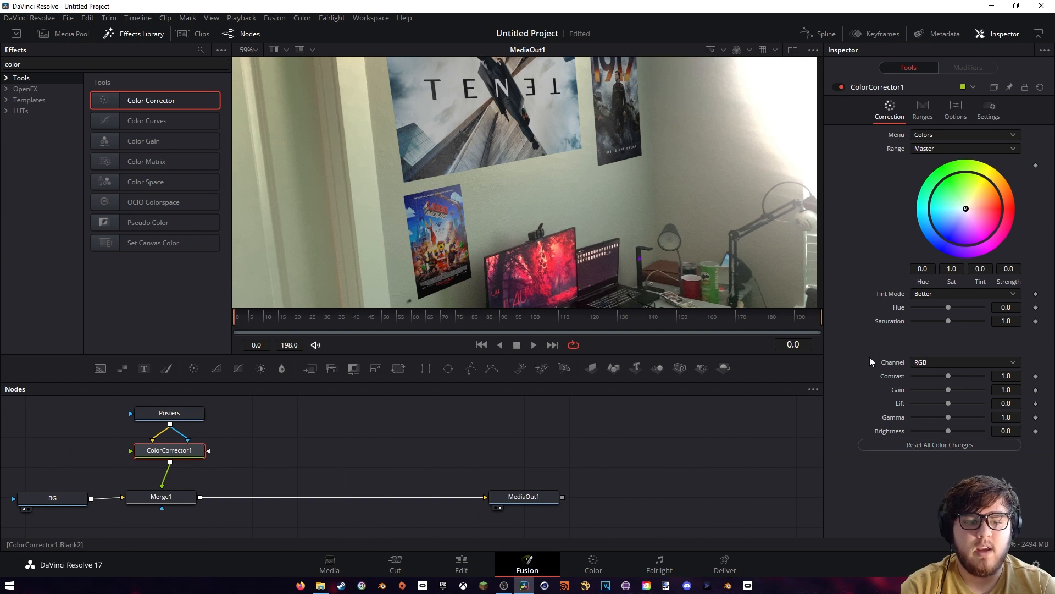
left_click_drag(949, 417, 948, 404)
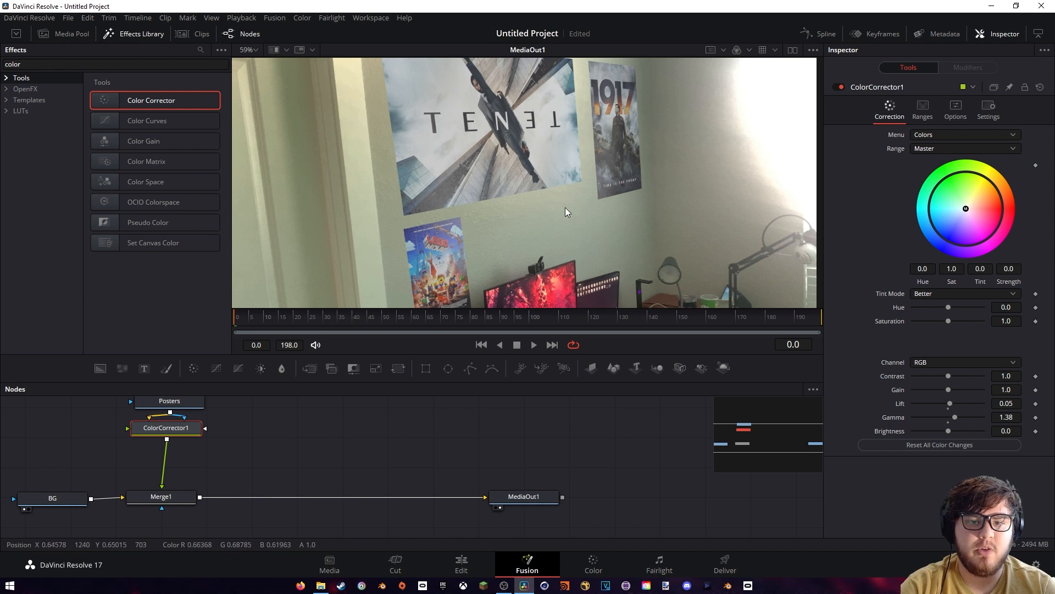
Insert a Shadow node between ColorCorrector1 and Merge1.
double_click(188, 64)
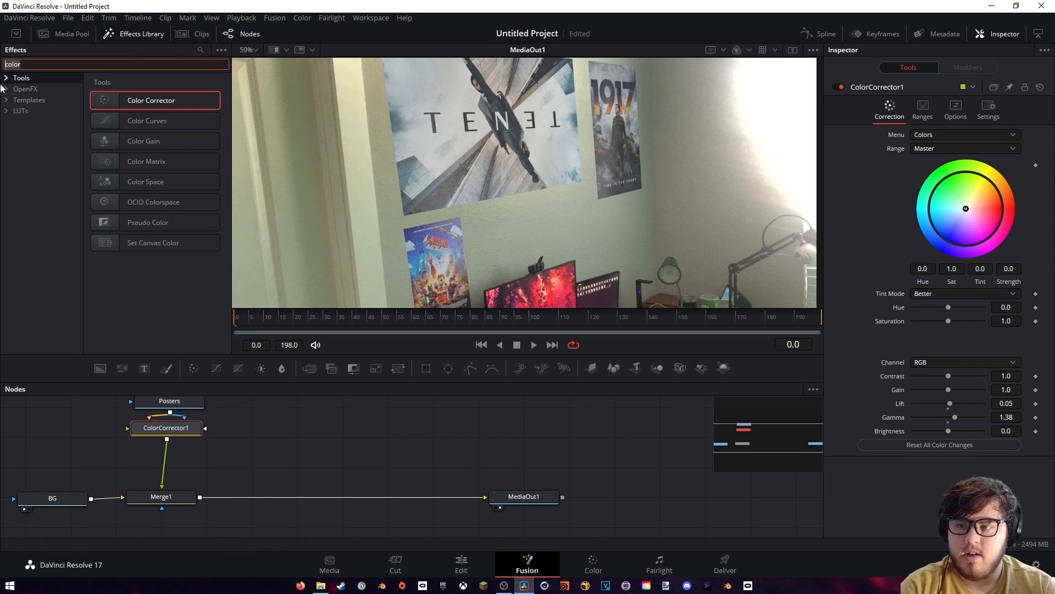
type("shadow")
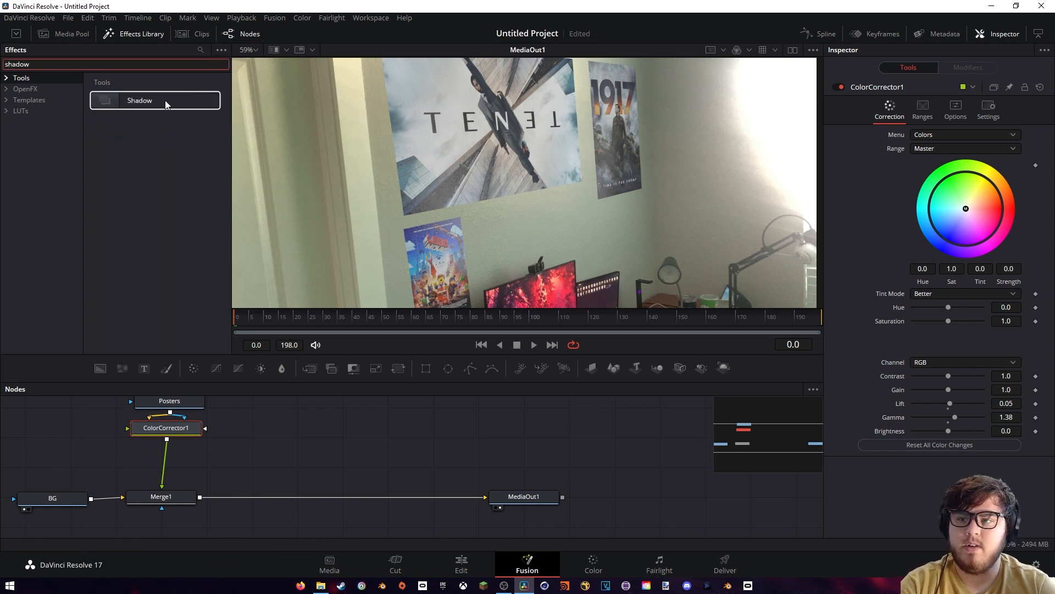
left_click_drag(165, 101, 164, 457)
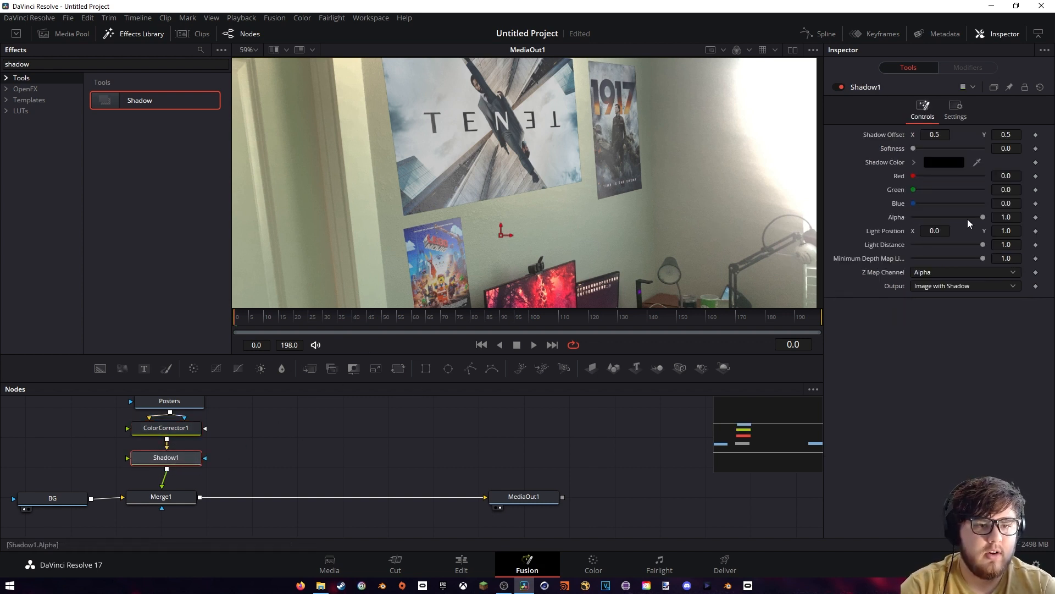
Set the shadow's Softness to 0.00433 and its X offset to 0.499, and check the posters against the room.
left_click(955, 108)
left_click(923, 108)
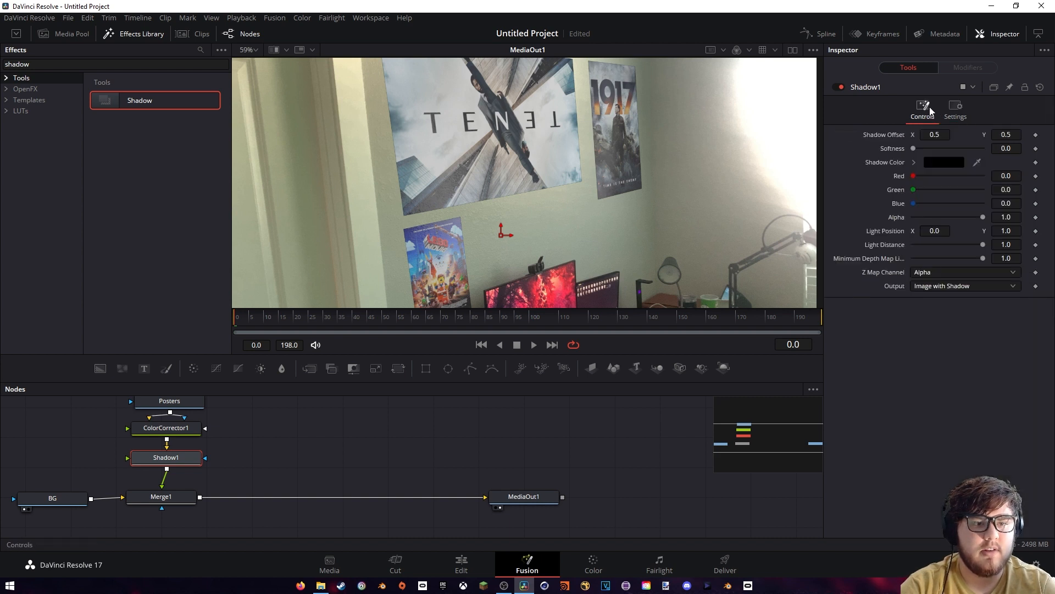
left_click_drag(912, 146, 917, 143)
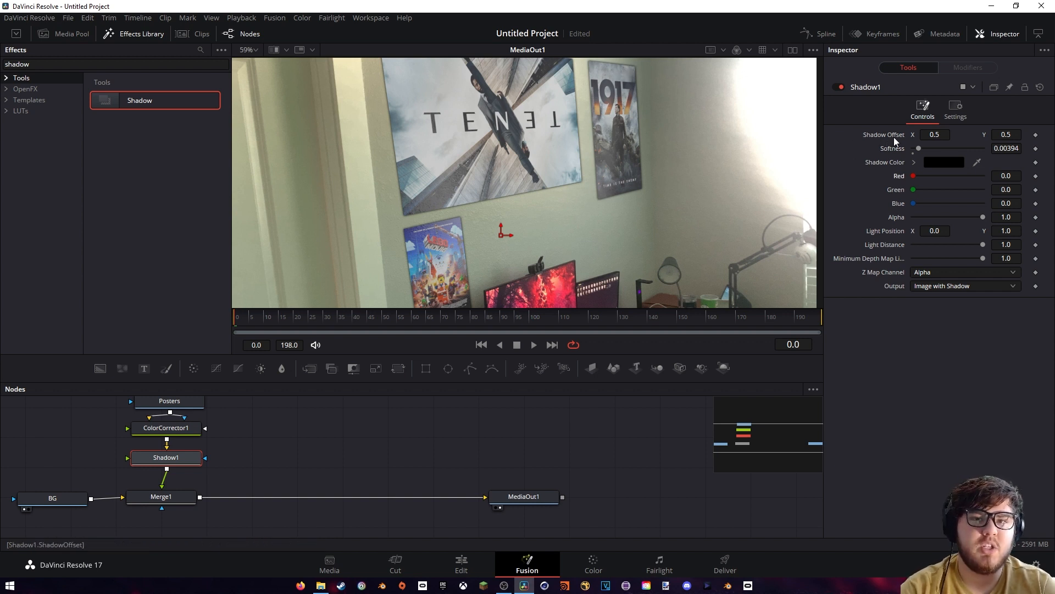
left_click_drag(938, 135, 921, 147)
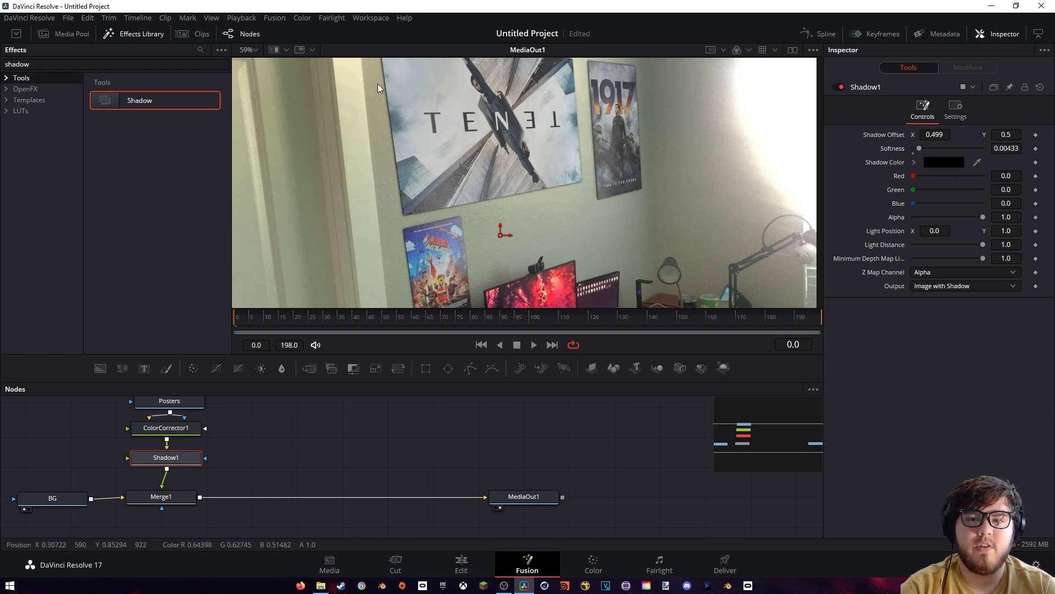
scroll(564, 247, "down", 2)
scroll(564, 247, "down", 4)
scroll(562, 240, "up", 2)
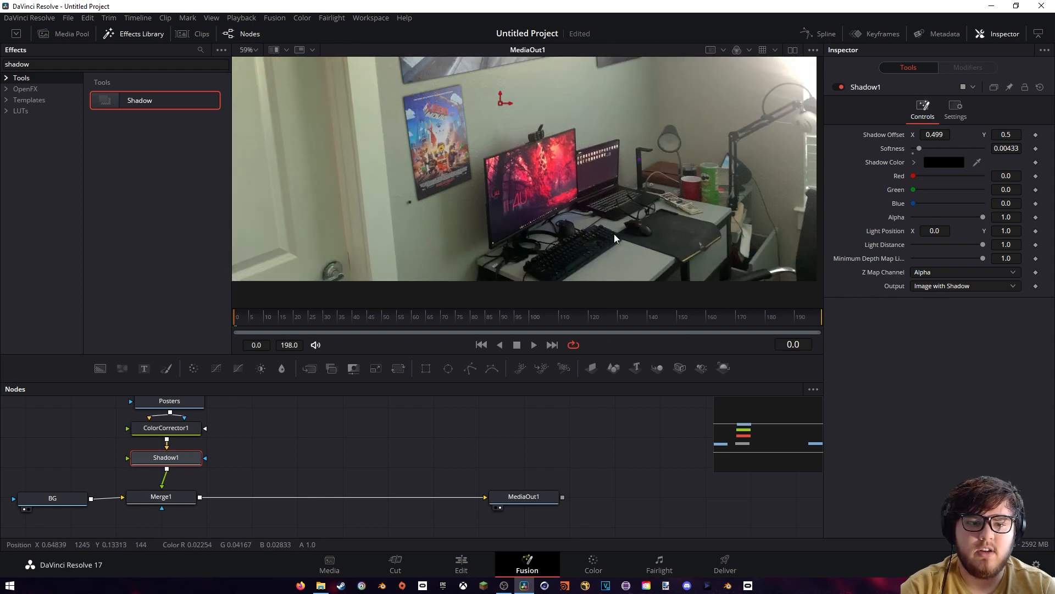
Set the shadow color to a gray of 0.388235 for red, green and blue, and compare the posters with Shadow1 off and on.
scroll(643, 212, "up", 4)
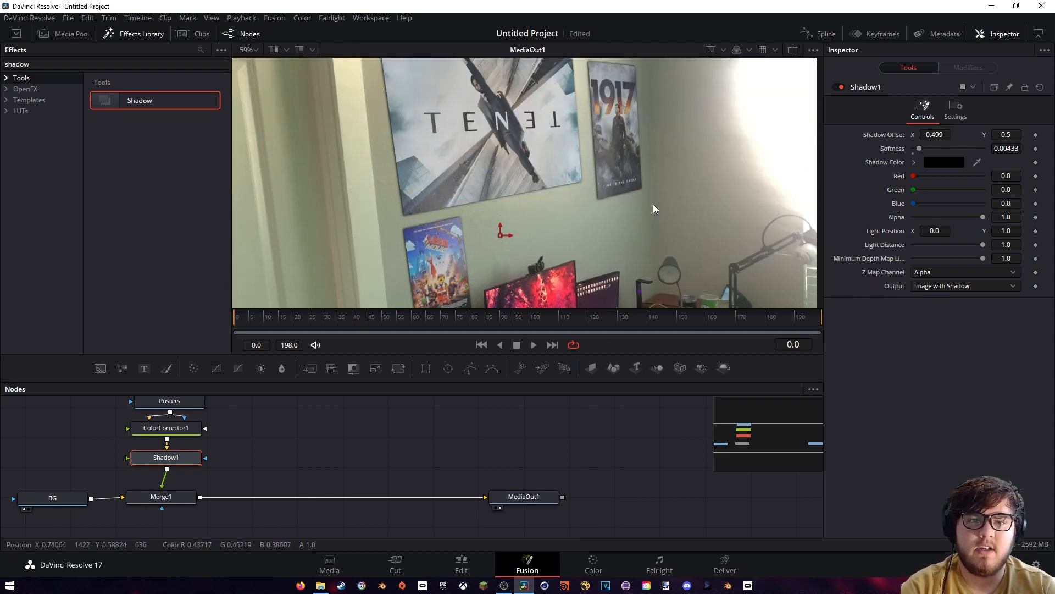
left_click(960, 163)
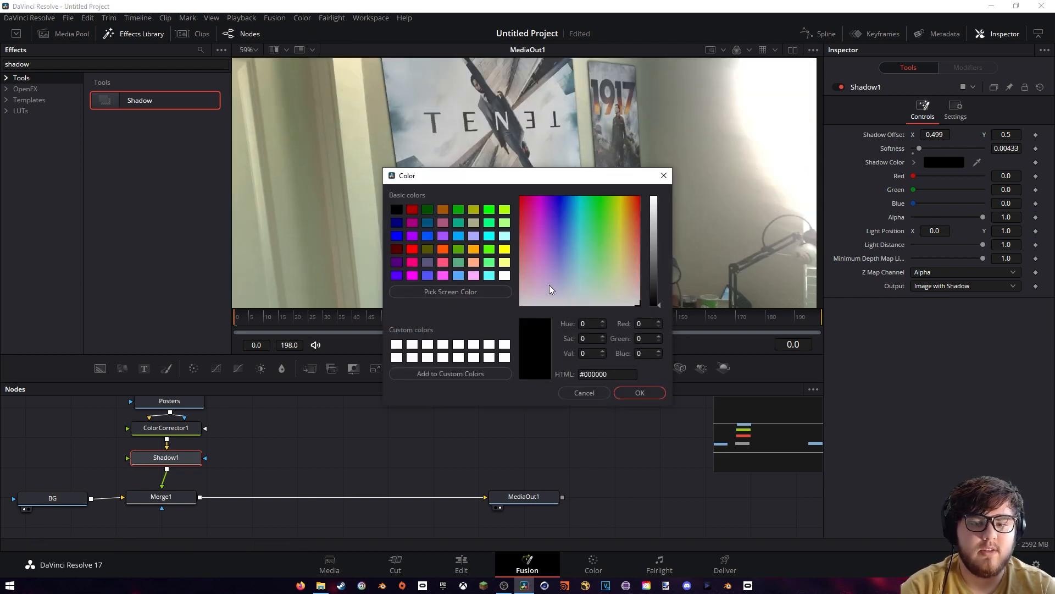
left_click_drag(657, 274, 655, 244)
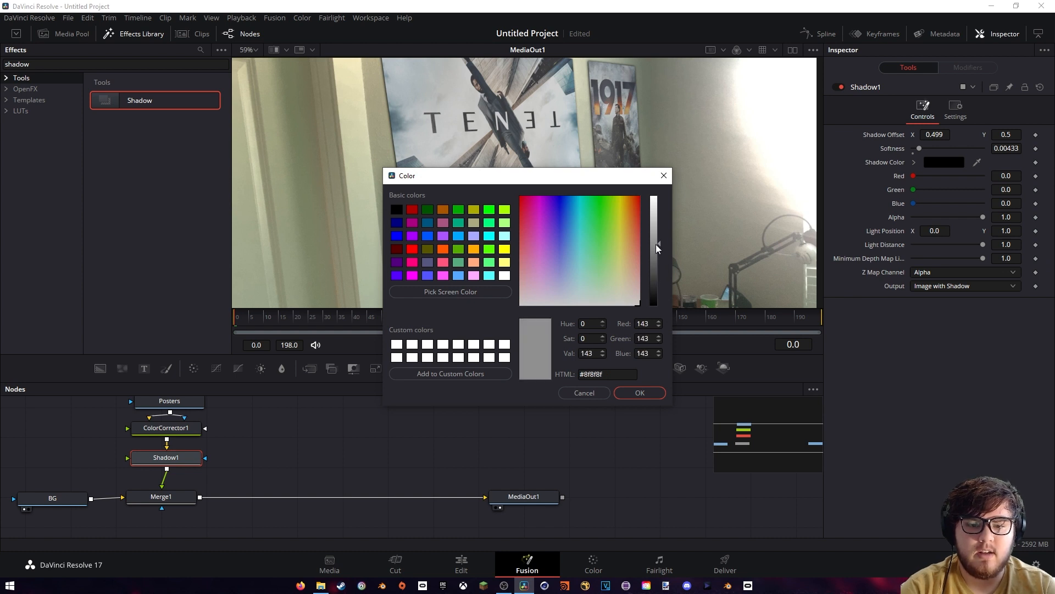
left_click(638, 392)
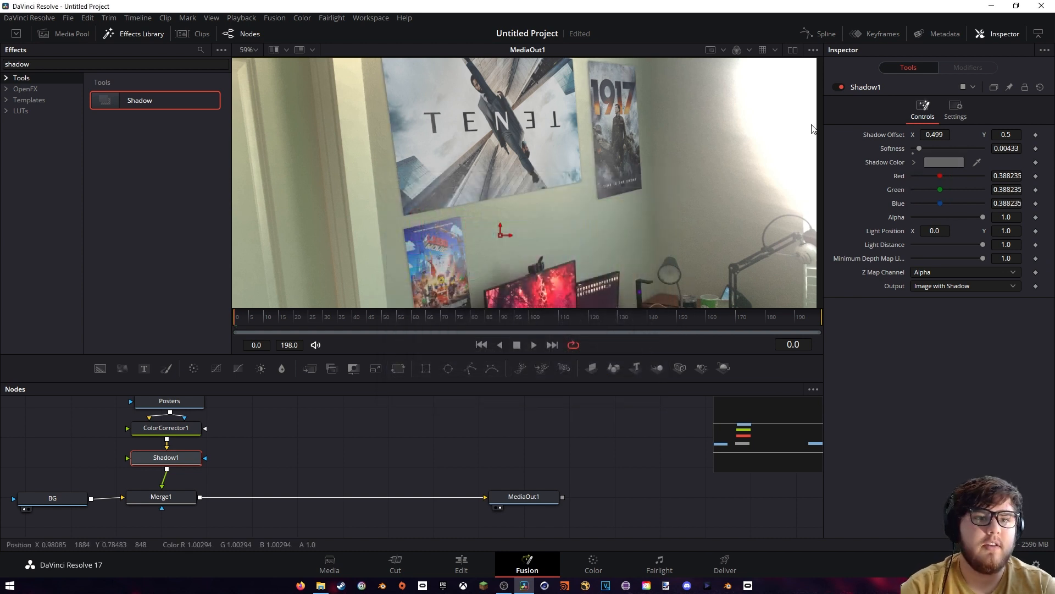
left_click(838, 88)
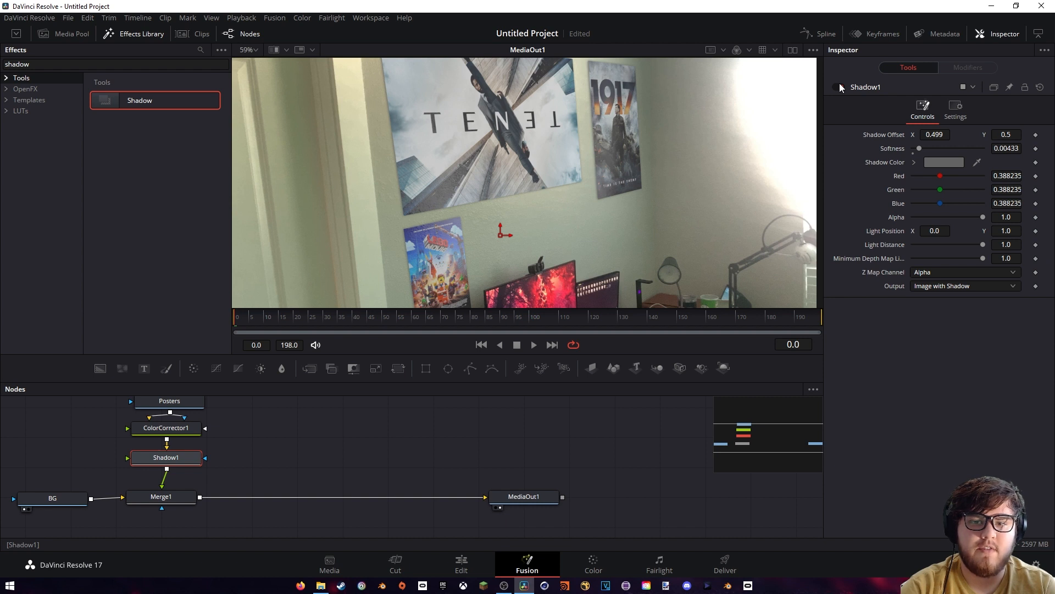
left_click(839, 85)
left_click(839, 84)
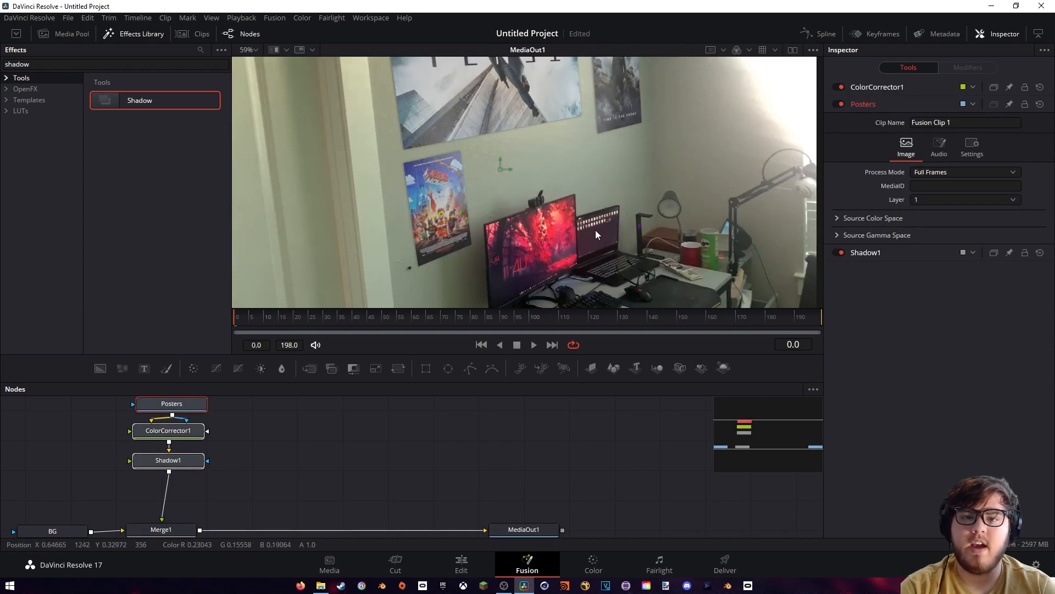
Examine the TENET poster and the desk footage up close to compare their image noise.
scroll(655, 249, "up", 2)
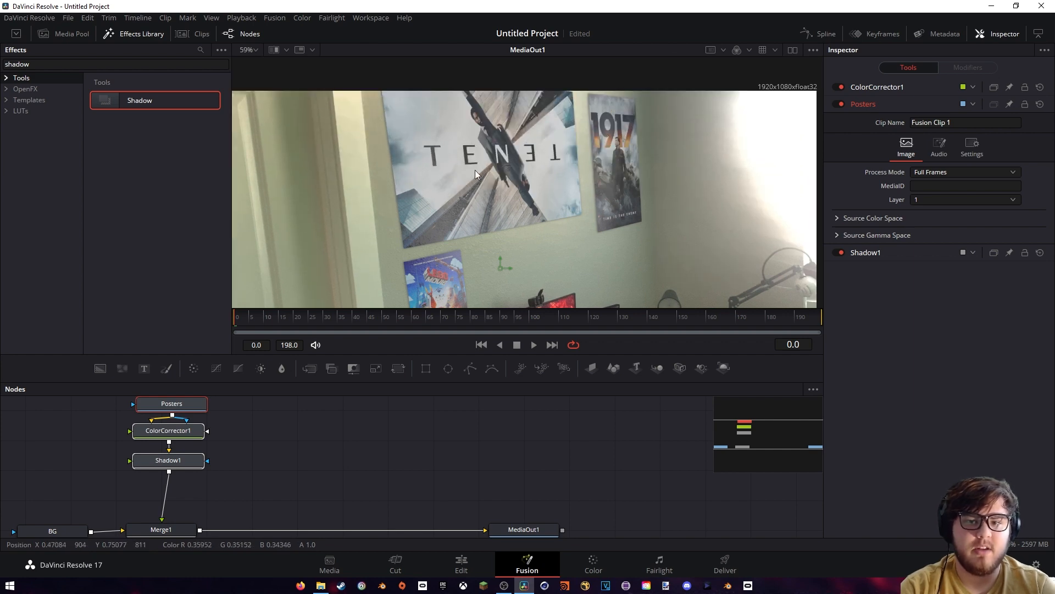
scroll(473, 163, "up", 4)
scroll(473, 163, "down", 4)
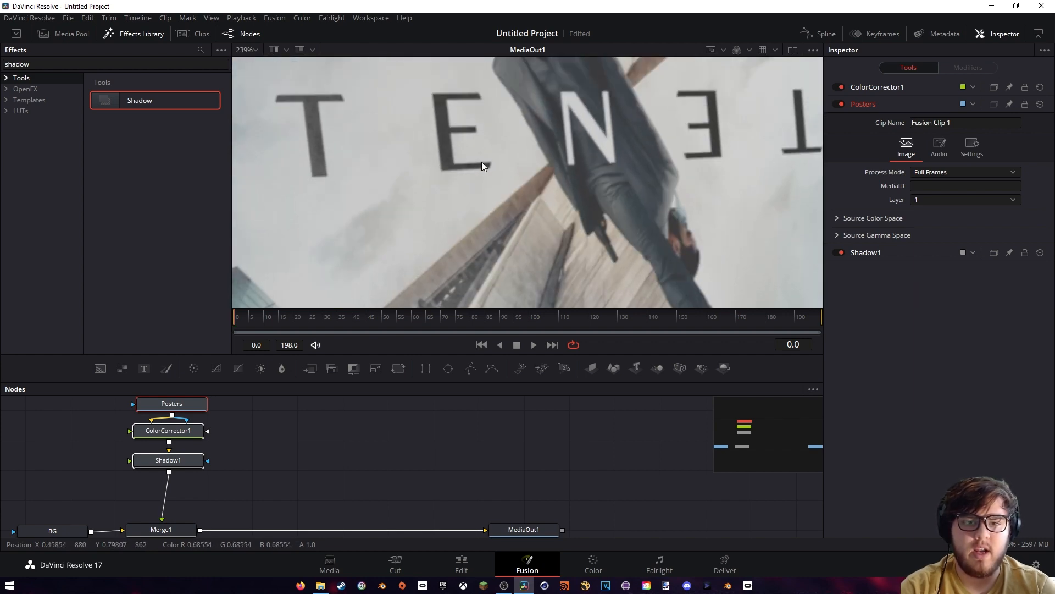
scroll(605, 215, "down", 5)
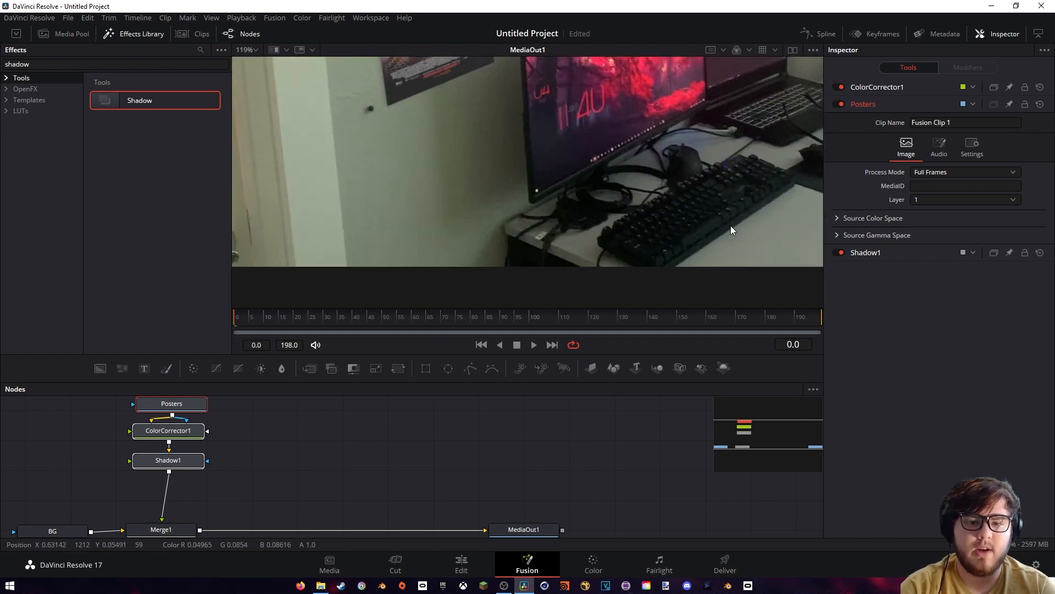
scroll(738, 220, "up", 3, "ctrl")
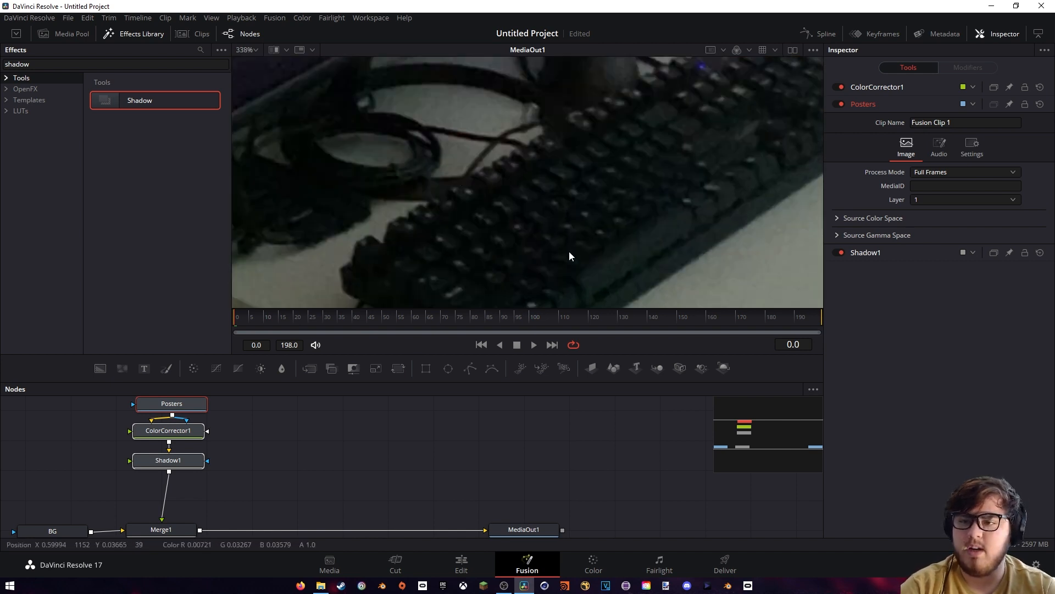
key("ctrl+f")
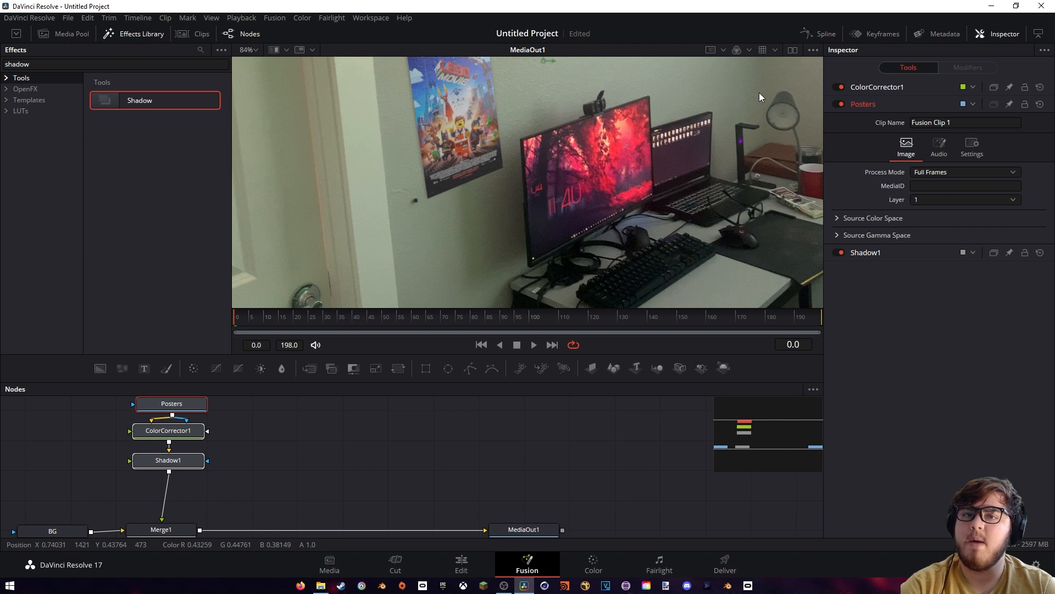
Show BG beside MediaOut1 in dual viewers and inspect the grain on the dark desk mat in the original footage.
left_click(792, 50)
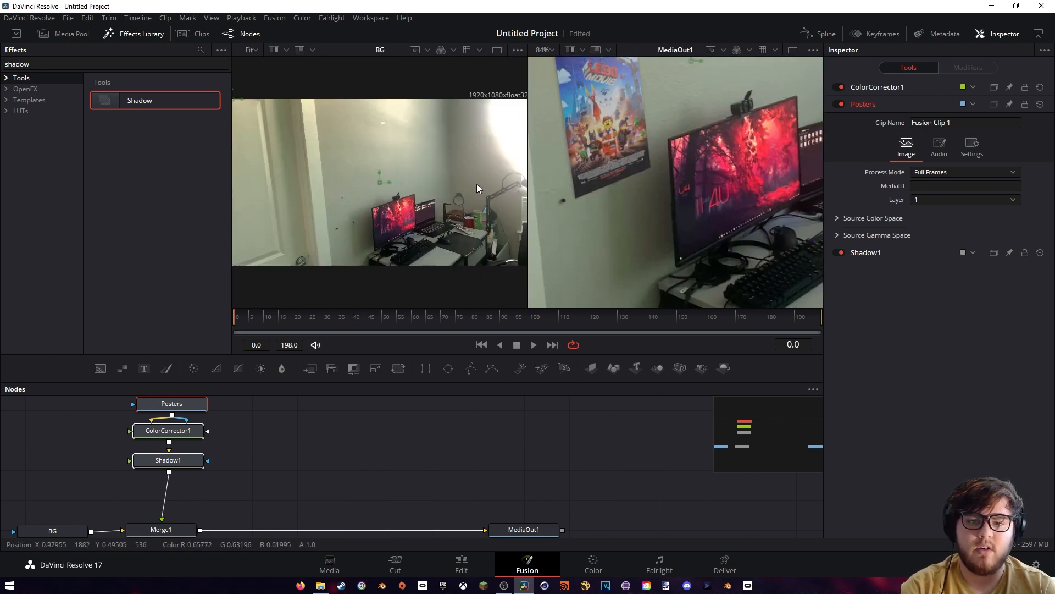
middle_click_drag(252, 449, 269, 433)
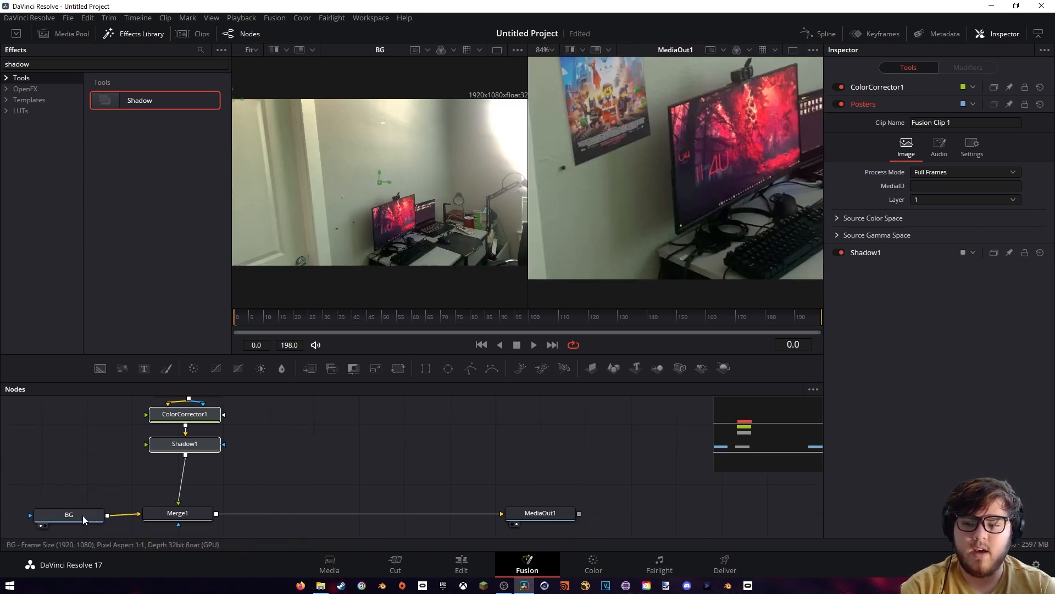
left_click(62, 517)
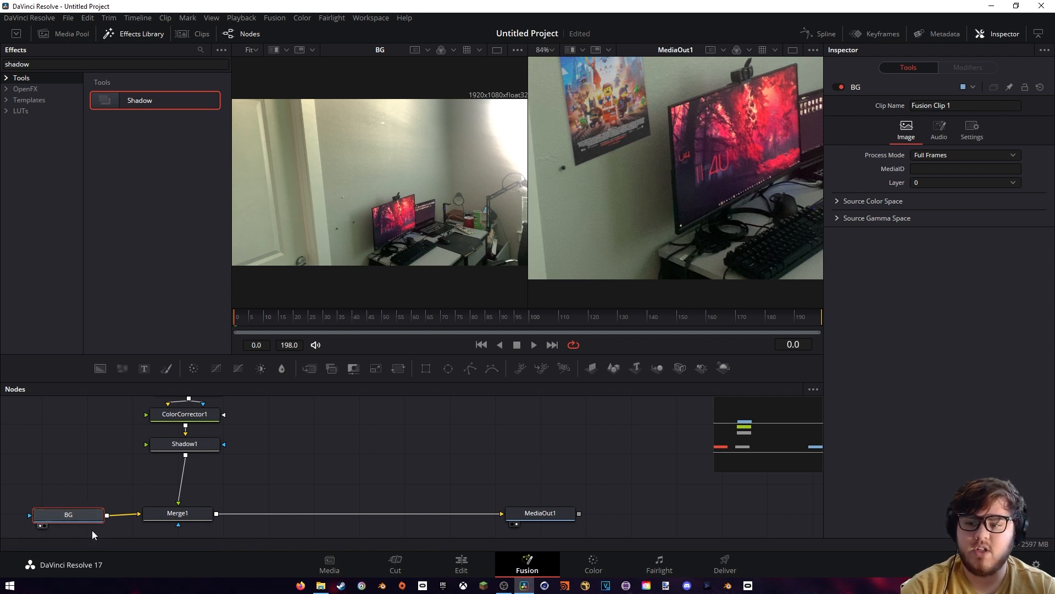
key("1")
key("1")
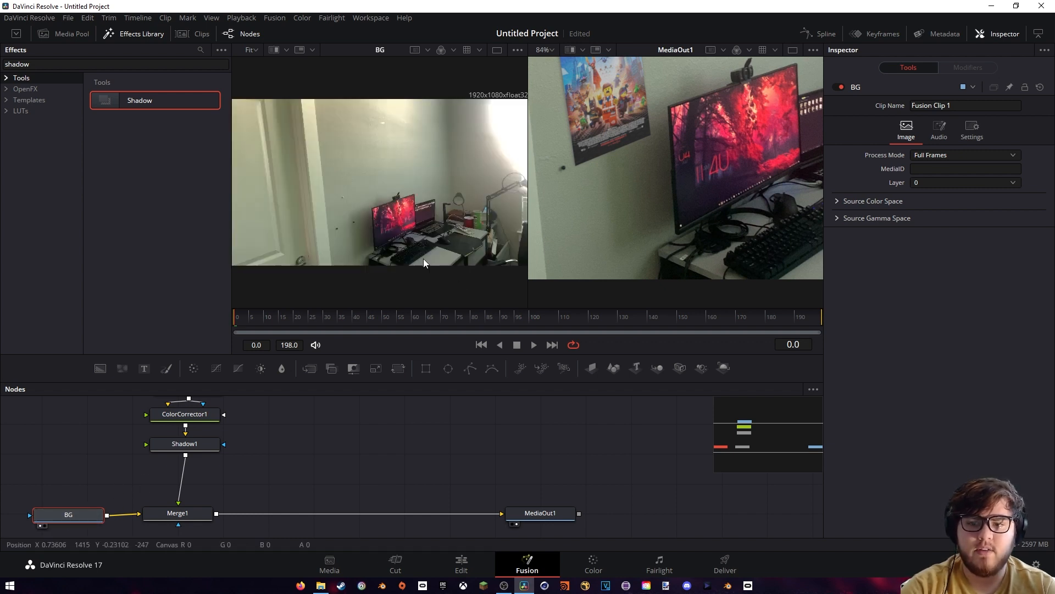
scroll(440, 253, "up", 4)
scroll(448, 217, "up", 4)
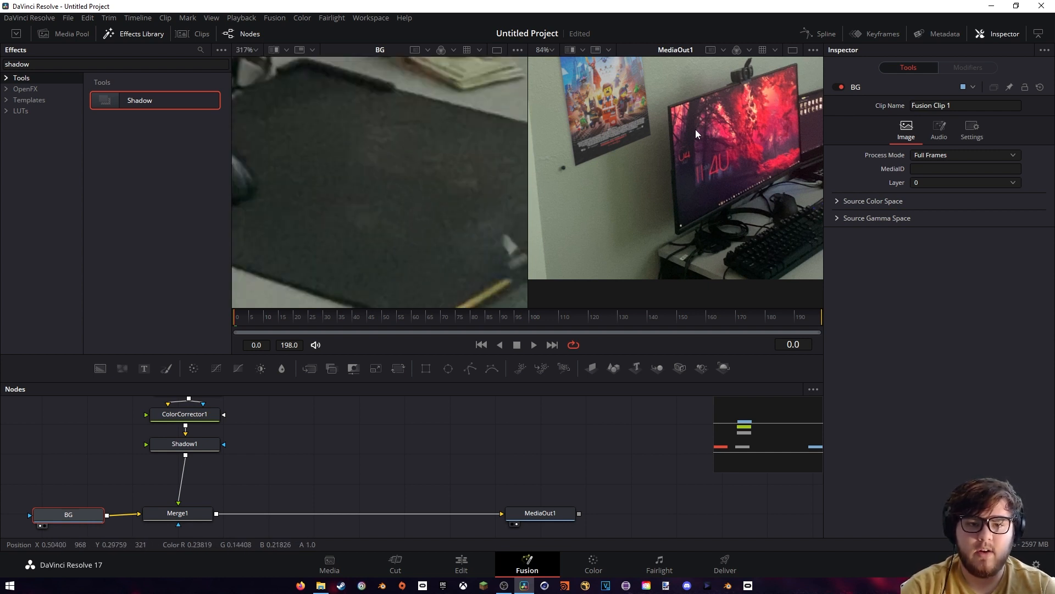
Inspect the dark figure behind the TENET lettering in MediaOut1 against the grain in the BG view.
middle_click_drag(694, 131, 656, 412)
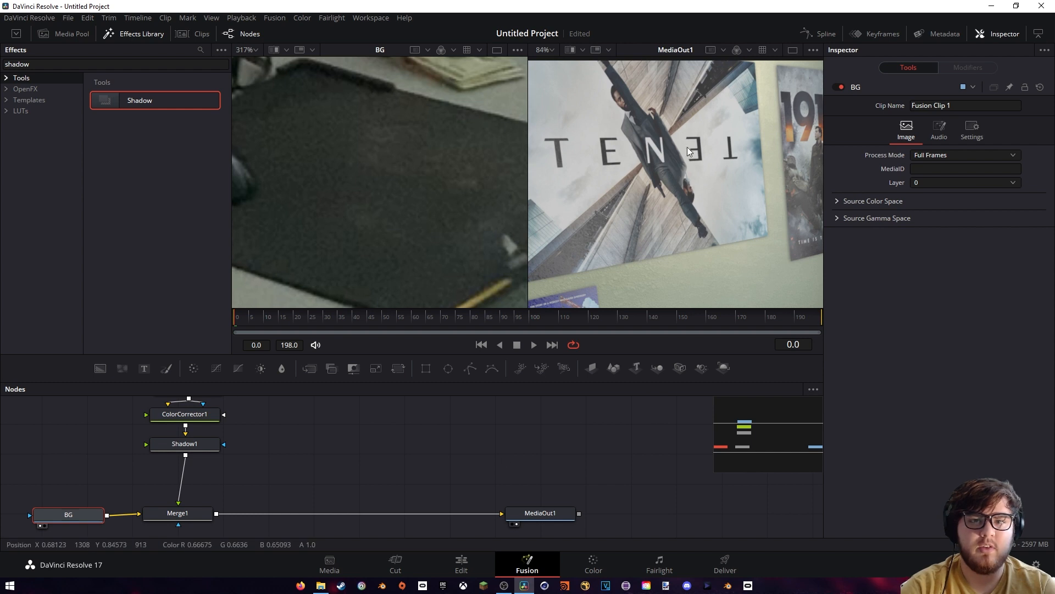
left_click(552, 513)
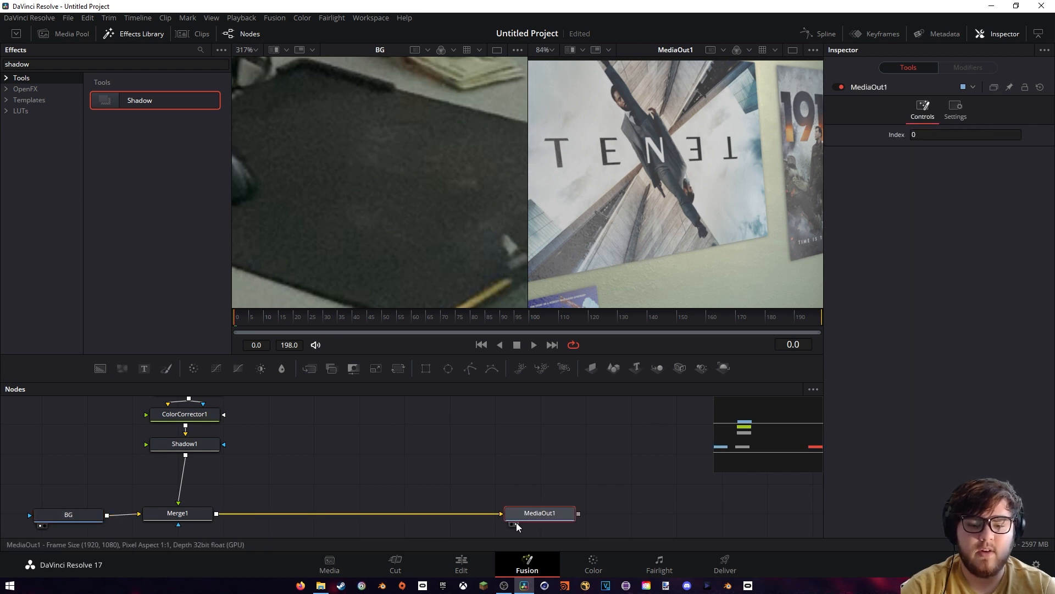
scroll(654, 141, "up", 5)
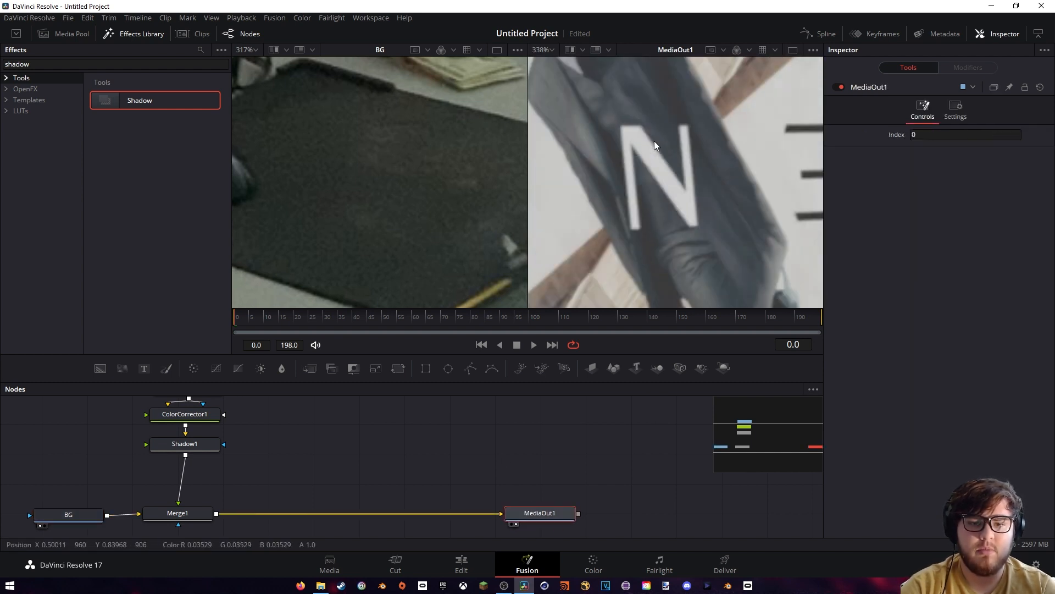
scroll(654, 141, "down", 2, "ctrl")
scroll(654, 141, "up", 2, "ctrl")
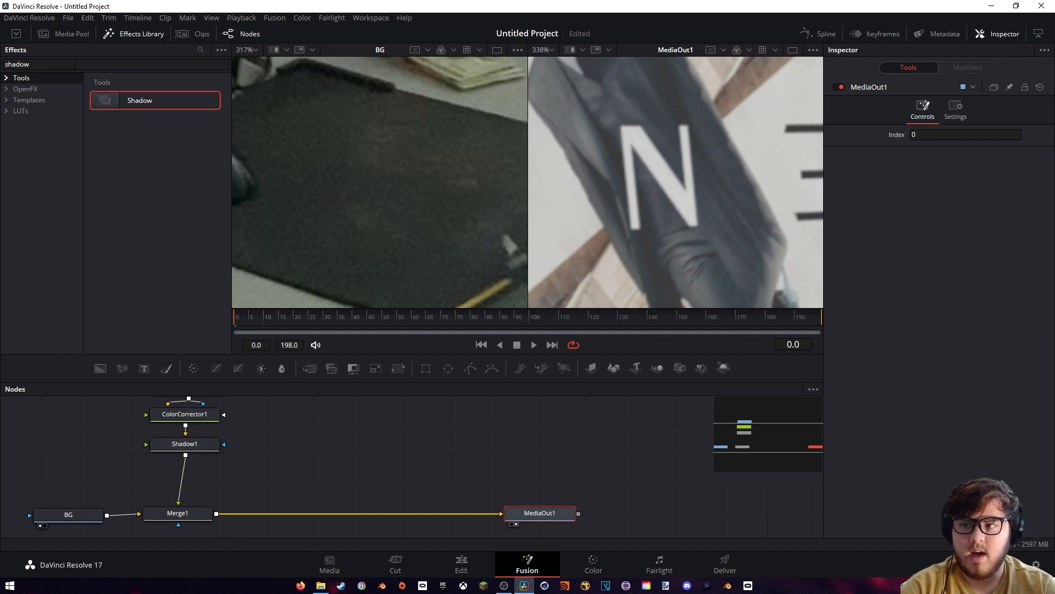
Search the effects for "grain" and insert a Grain node between Shadow1 and Merge1.
triple_click(75, 64)
type("grain")
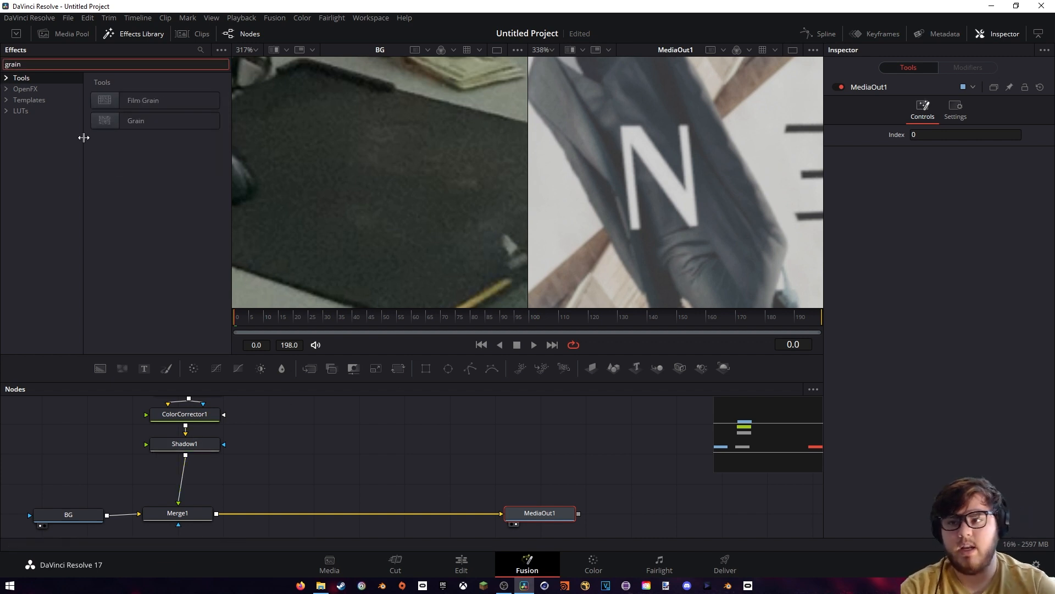
left_click_drag(136, 120, 181, 473)
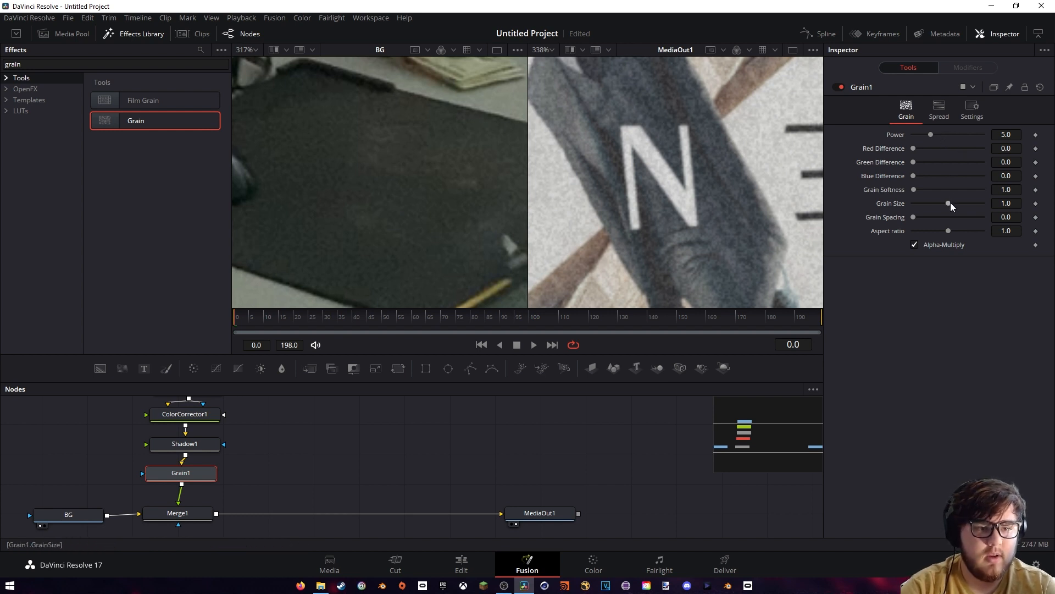
Set the grain's Size to 0.95 and Power to 2.2, and compare the posters with Grain1 off and on.
left_click_drag(950, 203, 932, 210)
left_click_drag(929, 134, 919, 136)
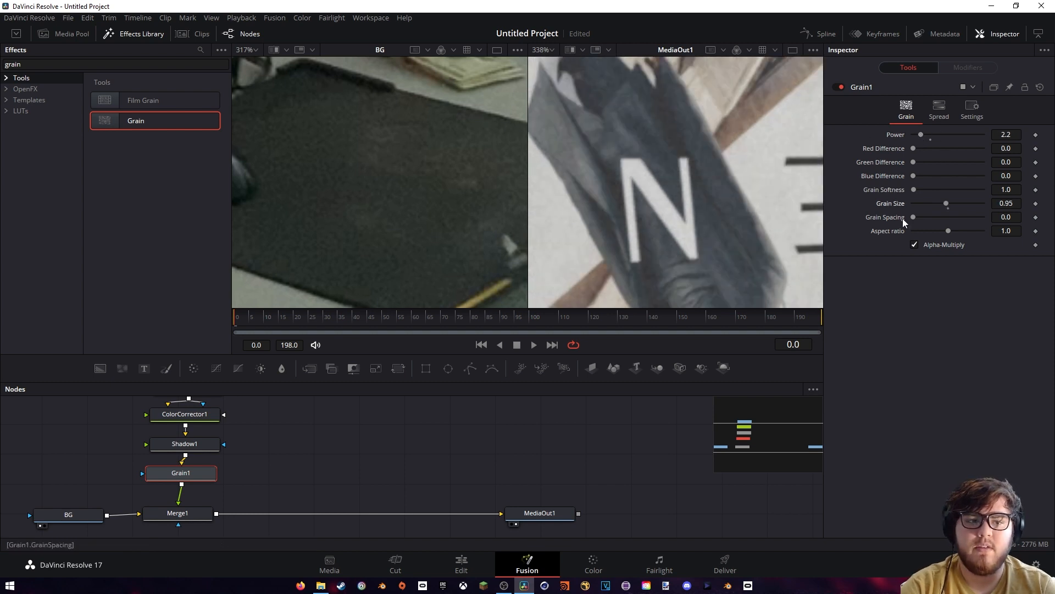
left_click(837, 87)
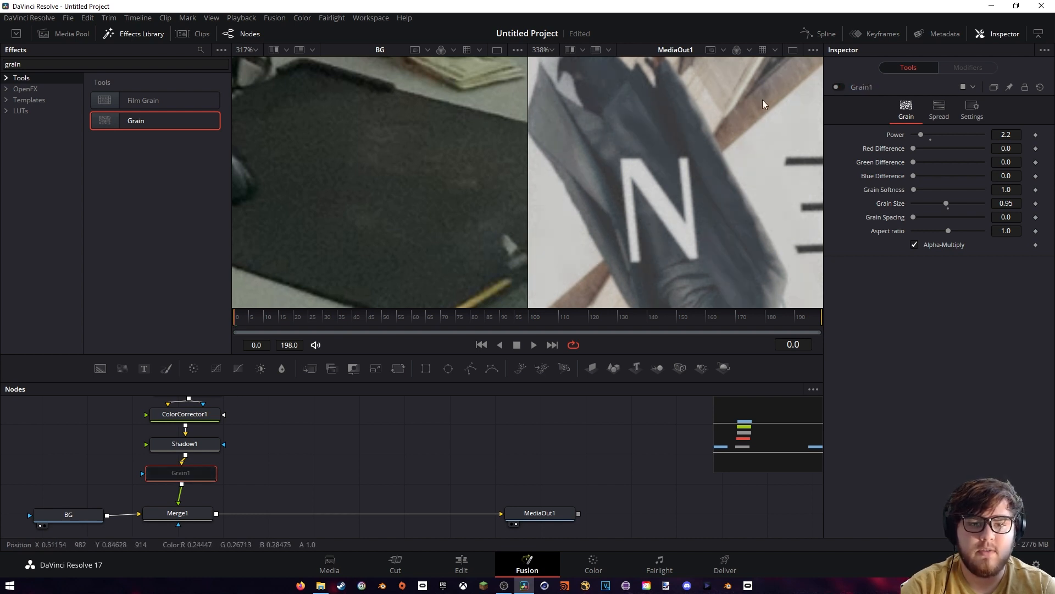
left_click(838, 87)
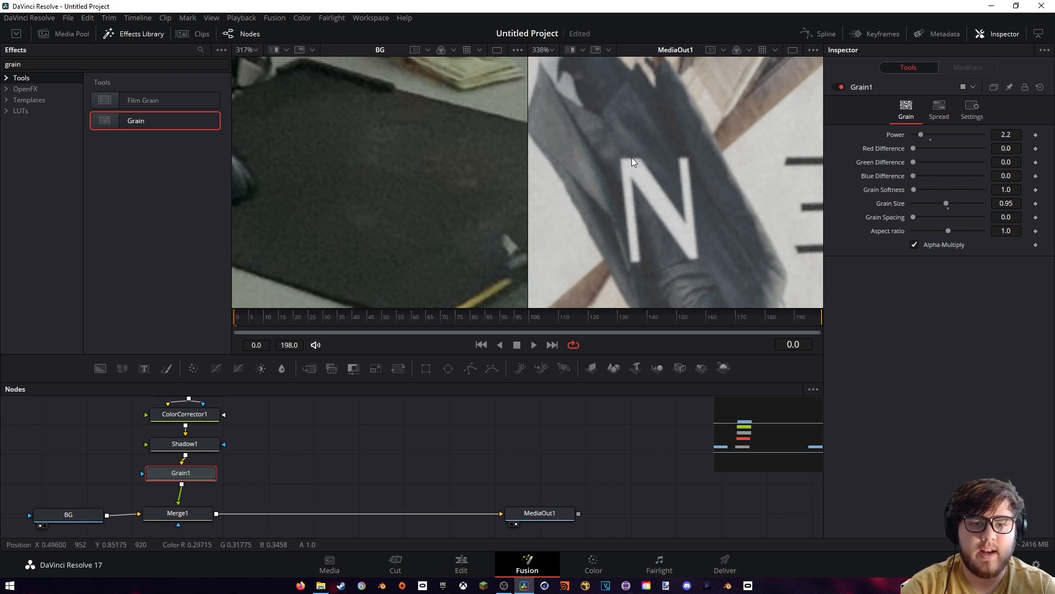
scroll(638, 162, "down", 6)
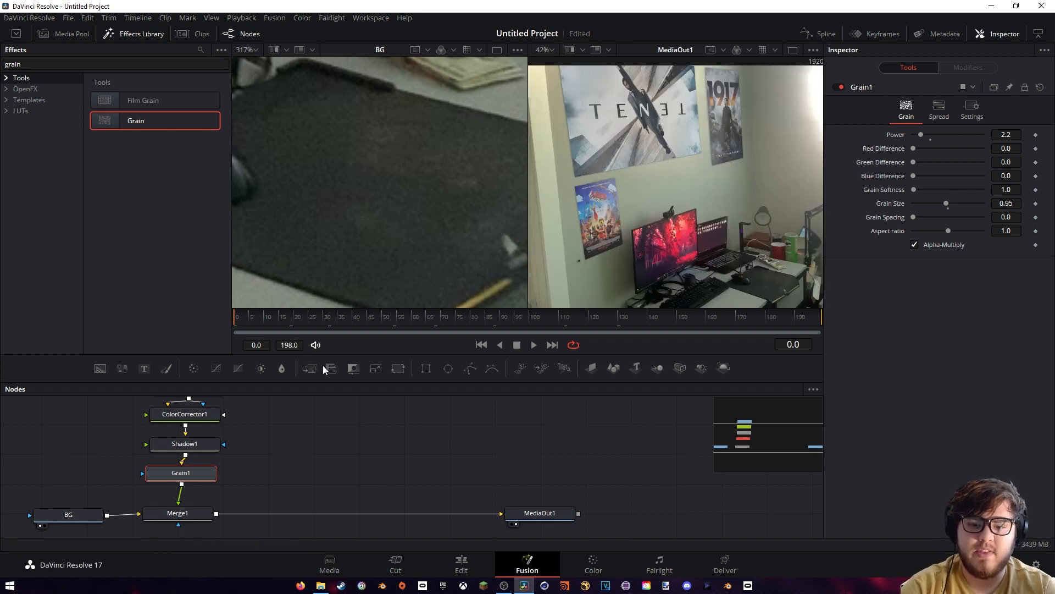
Add the entire timeline to the render queue as a QuickTime H.264 clip named final in A:\Blender Tutorials\Poster.
left_click(735, 556)
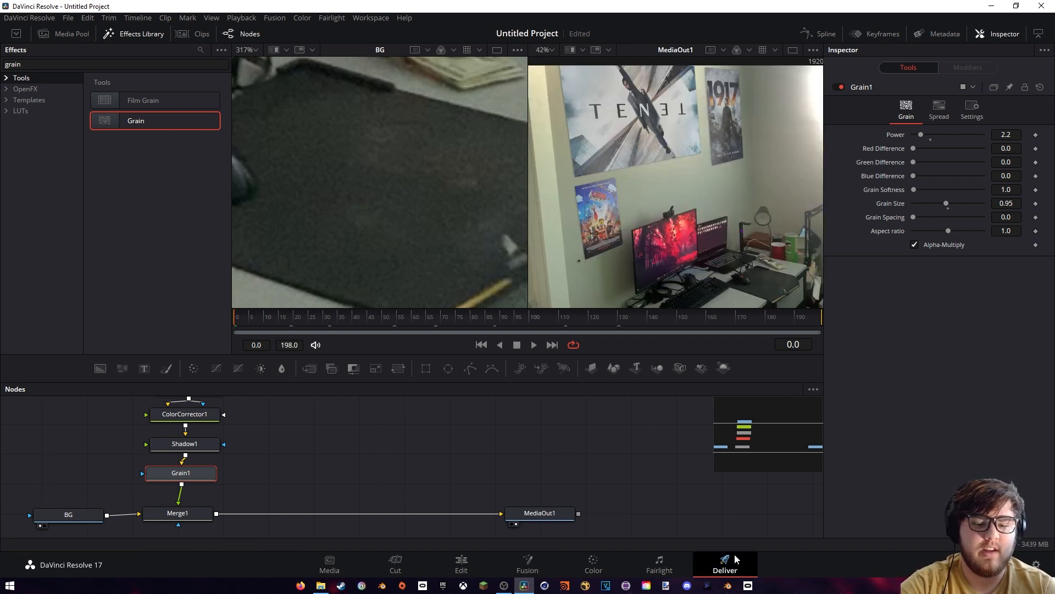
left_click(214, 140)
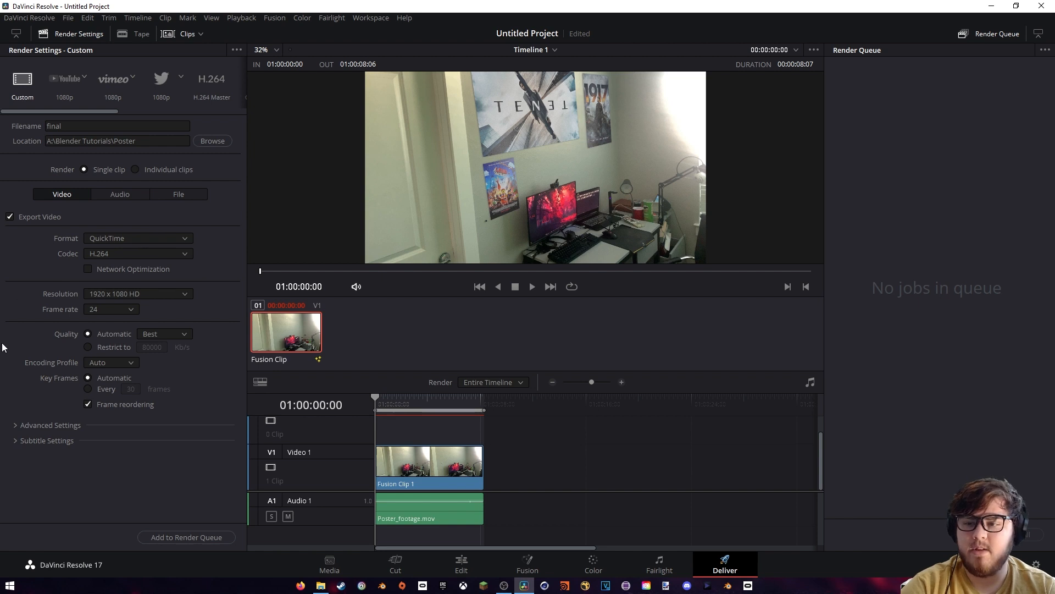
left_click(168, 538)
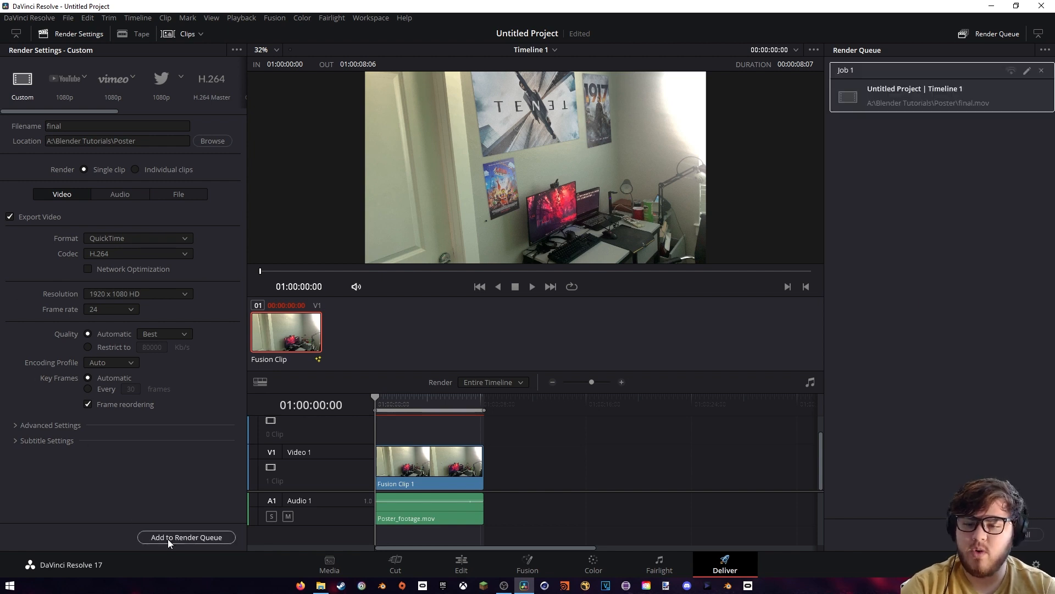